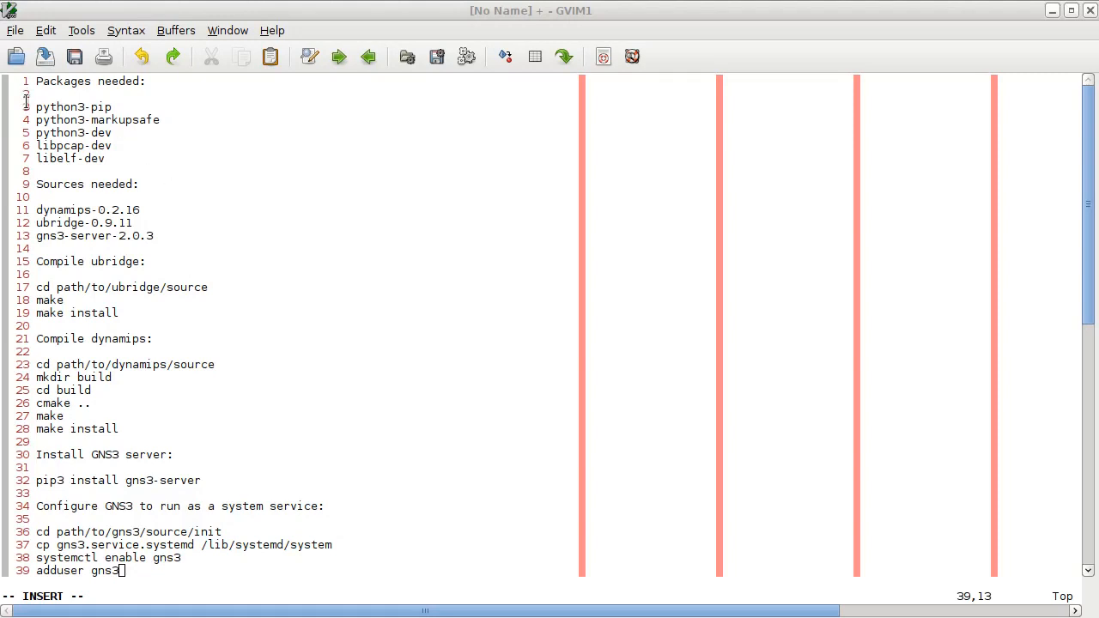
- Review the required packages, the required sources and the ubridge and dynamips compile instructions in the notes
{"action": "left_click_drag", "start_coordinate": [32, 111], "coordinate": [134, 161]}
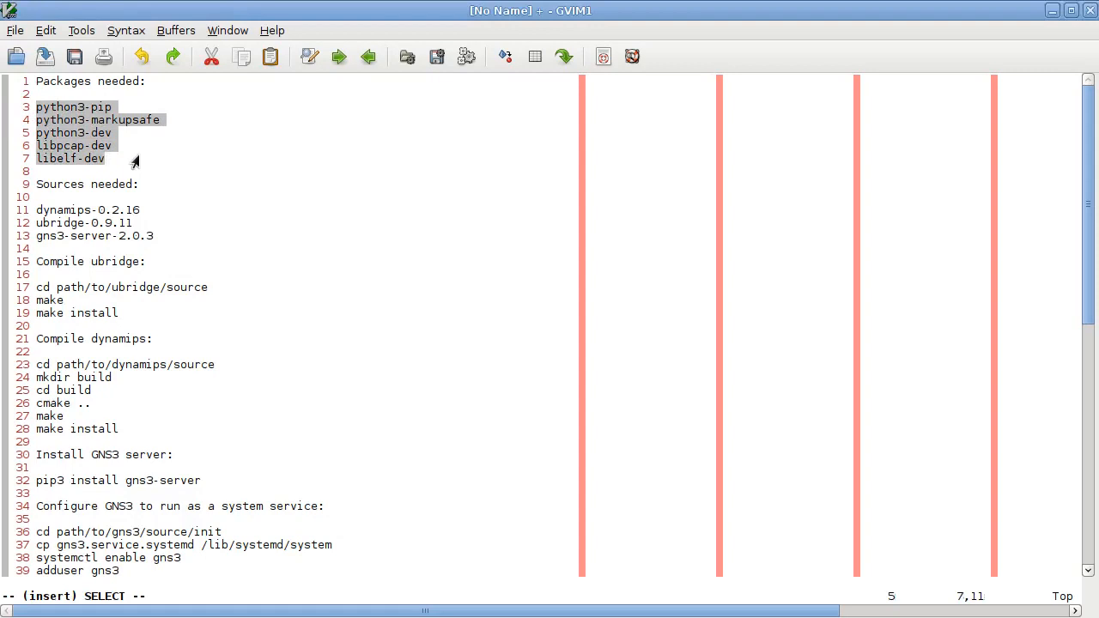
{"action": "left_click", "coordinate": [139, 108]}
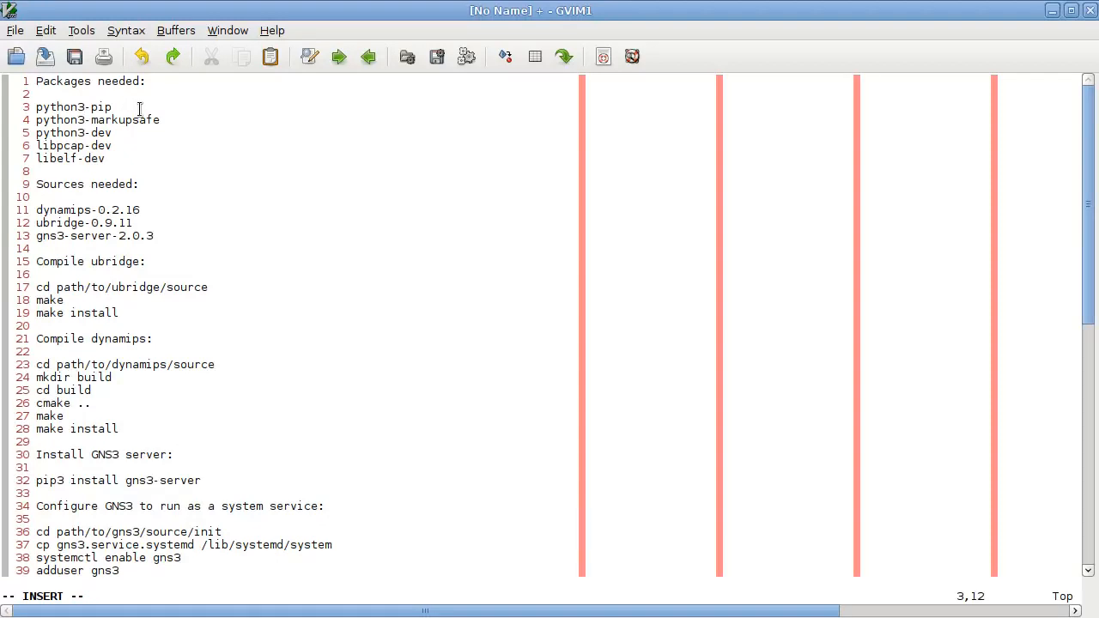
{"action": "key", "text": "Home"}
{"action": "key", "text": "Down"}
{"action": "key", "text": "Down"}
- Read through the sources, compile, GNS3 server install and system service sections, as far as the adduser and systemctl commands
{"action": "key", "text": "Down"}
{"action": "key", "text": "Down"}
{"action": "key", "text": "Up"}
{"action": "key", "text": "Up"}
{"action": "key", "text": "Down"}
{"action": "key", "text": "Down"}
{"action": "key", "text": "Down"}
{"action": "key", "text": "Down"}
{"action": "key", "text": "Down"}
{"action": "key", "text": "Down"}
{"action": "key", "text": "Down"}
{"action": "key", "text": "Down"}
{"action": "key", "text": "Down"}
{"action": "key", "text": "Down"}
{"action": "key", "text": "Down"}
{"action": "key", "text": "Down"}
{"action": "key", "text": "Down"}
{"action": "key", "text": "Down"}
{"action": "key", "text": "Down"}
{"action": "key", "text": "Down"}
{"action": "key", "text": "Down"}
{"action": "key", "text": "Down"}
- Add cmake on its own line at the end of the needed packages list, after libelf-dev
{"action": "key", "text": "Up"}
{"action": "key", "text": "Up"}
{"action": "key", "text": "Up"}
{"action": "key", "text": "Up"}
{"action": "key", "text": "Up"}
{"action": "key", "text": "Up"}
{"action": "key", "text": "Up"}
{"action": "key", "text": "Up"}
{"action": "key", "text": "Up"}
{"action": "key", "text": "Up"}
{"action": "key", "text": "Up"}
{"action": "key", "text": "Up"}
{"action": "key", "text": "Up"}
{"action": "key", "text": "Up"}
{"action": "key", "text": "Up"}
{"action": "type", "text": "cmake"}
{"action": "key", "text": "Return"}
{"action": "key", "text": "Down"}
{"action": "key", "text": "Down"}
{"action": "key", "text": "Down"}
{"action": "key", "text": "Down"}
{"action": "key", "text": "Down"}
{"action": "key", "text": "Down"}
{"action": "key", "text": "Down"}
{"action": "key", "text": "Down"}
{"action": "key", "text": "Down"}
{"action": "key", "text": "Down"}
{"action": "key", "text": "Down"}
{"action": "key", "text": "Down"}
{"action": "key", "text": "Down"}
{"action": "key", "text": "Down"}
{"action": "key", "text": "Down"}
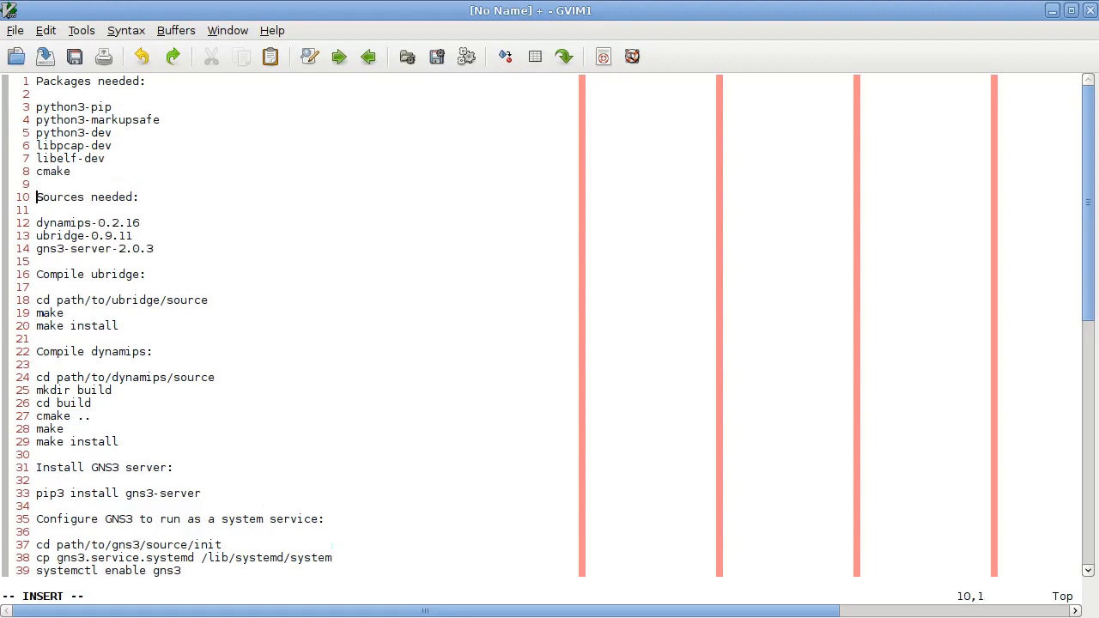
{"action": "key", "text": "Down"}
{"action": "key", "text": "Down"}
{"action": "key", "text": "Down"}
{"action": "key", "text": "Down"}
{"action": "key", "text": "Down"}
{"action": "key", "text": "Down"}
{"action": "key", "text": "Down"}
{"action": "key", "text": "Down"}
{"action": "key", "text": "Down"}
{"action": "key", "text": "Right"}
{"action": "key", "text": "Right"}
{"action": "key", "text": "Right"}
{"action": "key", "text": "Right"}
{"action": "key", "text": "Right"}
{"action": "key", "text": "Right"}
{"action": "key", "text": "Right"}
{"action": "key", "text": "Right"}
{"action": "key", "text": "Right"}
{"action": "key", "text": "Right"}
{"action": "key", "text": "Right"}
{"action": "key", "text": "Right"}
{"action": "key", "text": "Right"}
{"action": "key", "text": "Right"}
{"action": "key", "text": "Right"}
{"action": "key", "text": "Down"}
{"action": "key", "text": "Down"}
{"action": "key", "text": "Down"}
{"action": "key", "text": "Down"}
{"action": "key", "text": "Down"}
{"action": "key", "text": "Down"}
{"action": "key", "text": "Down"}
{"action": "key", "text": "Down"}
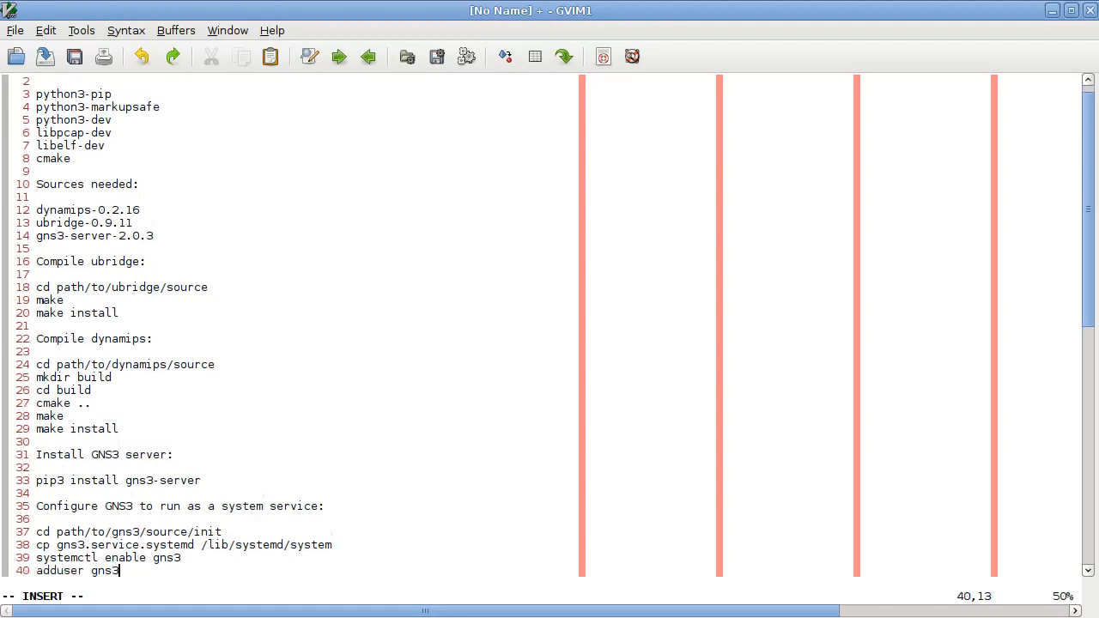
{"action": "key", "text": "Up"}
{"action": "key", "text": "Up"}
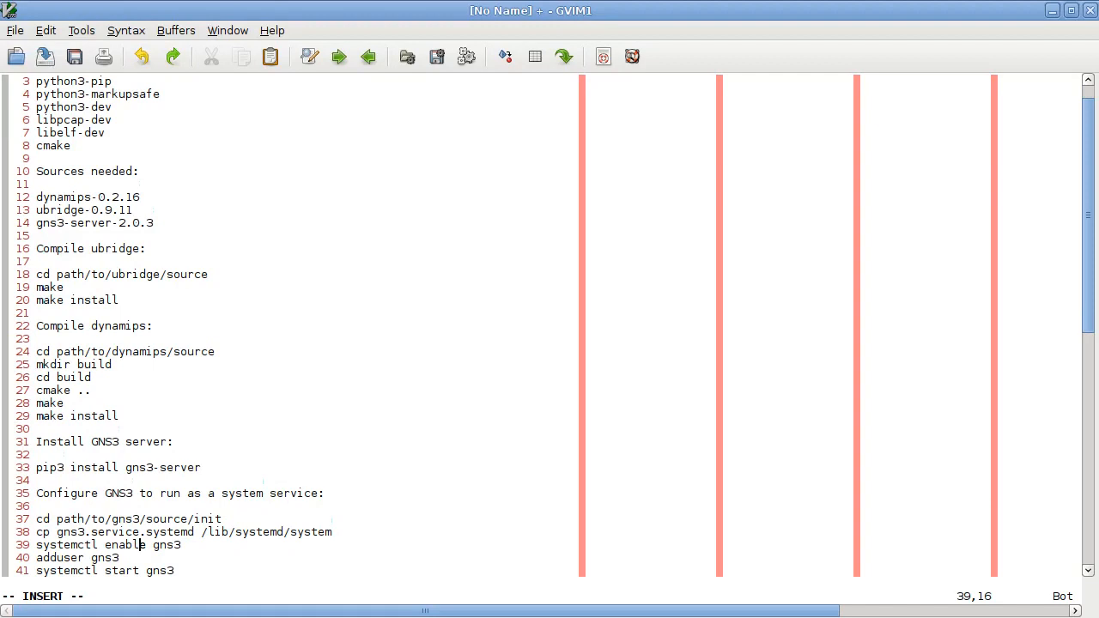
{"action": "key", "text": "Down"}
{"action": "key", "text": "Down"}
- Switch to the split terminal window and open an SSH session as root to node2.cluster.lan in the first pane
{"action": "key", "text": "alt+Tab"}
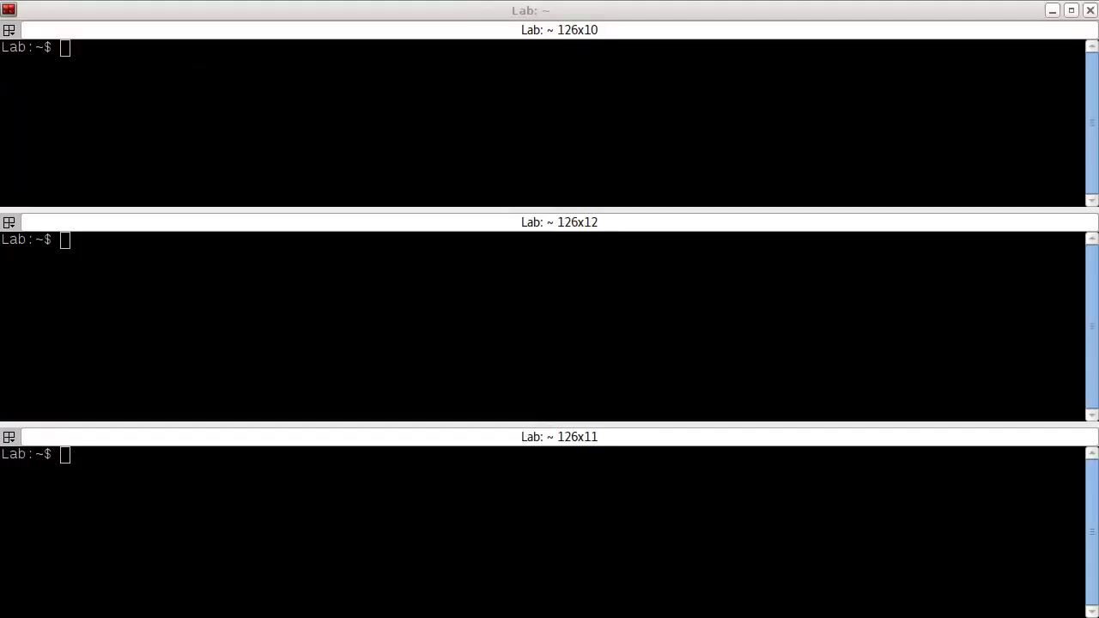
{"action": "left_click", "coordinate": [267, 66]}
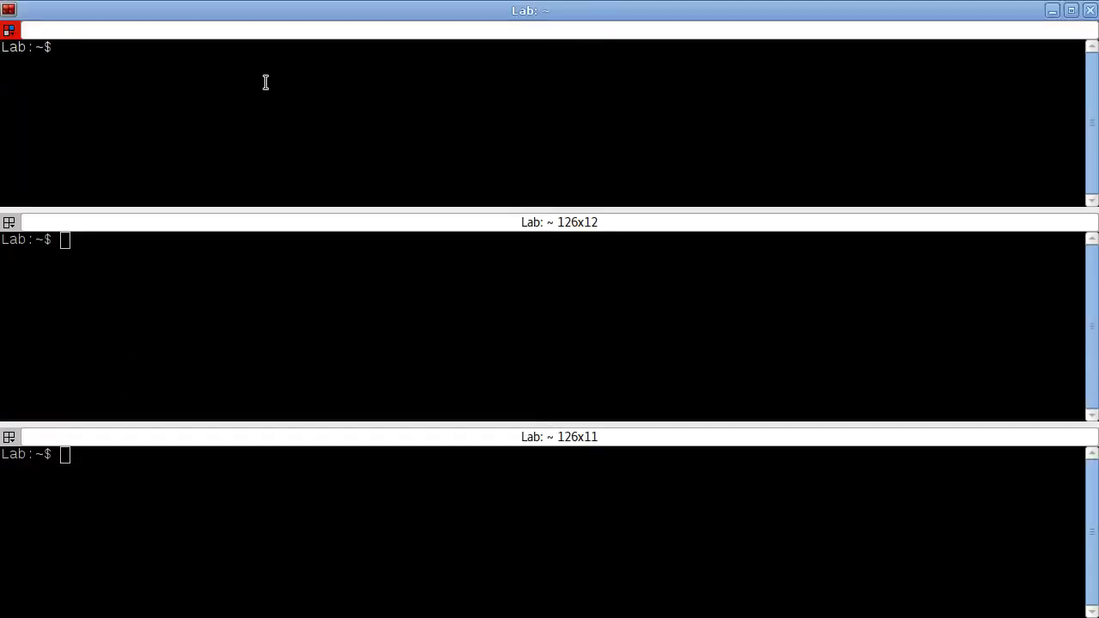
{"action": "type", "text": "ssh root@node2.cluster.lan"}
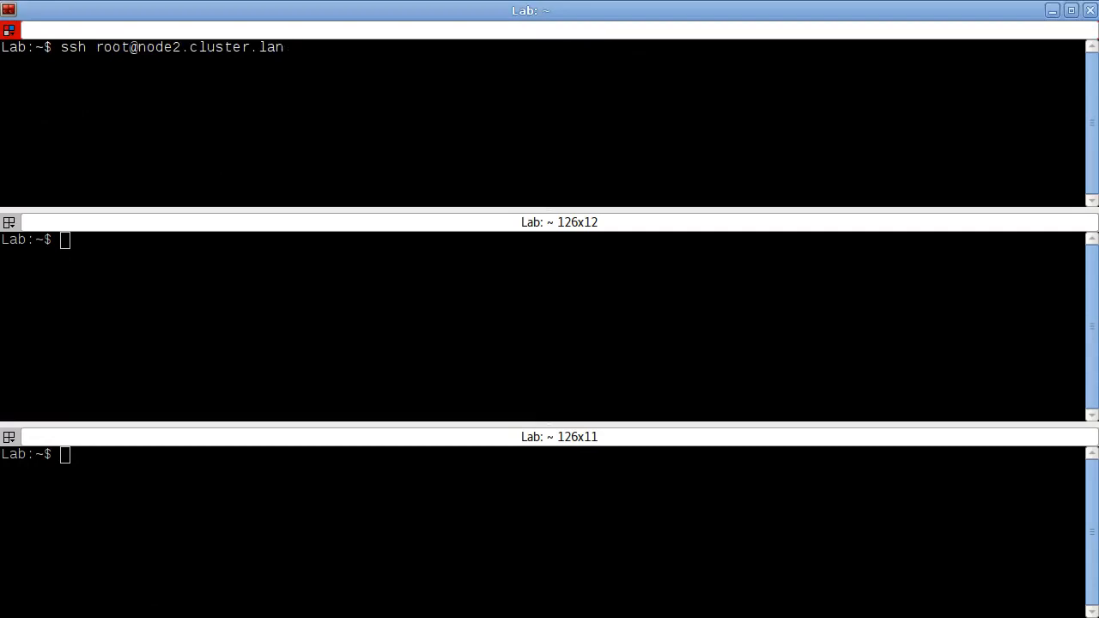
{"action": "key", "text": "Return"}
- Open an SSH session as root to node3.cluster.lan in the second terminal pane
{"action": "left_click", "coordinate": [108, 354]}
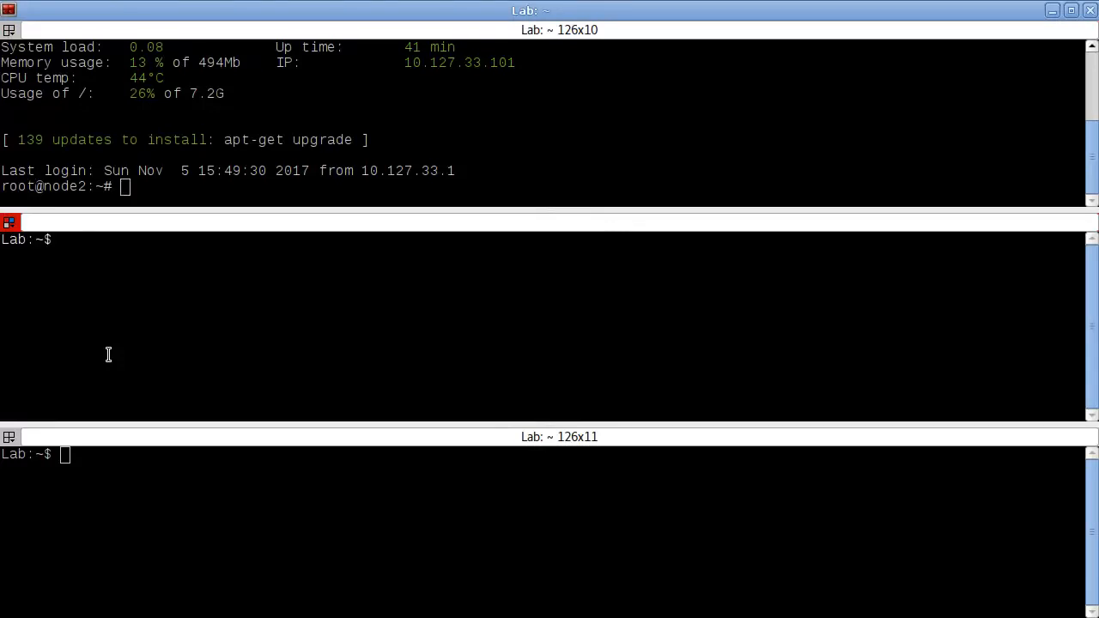
{"action": "key", "text": "Up"}
{"action": "key", "text": "Up"}
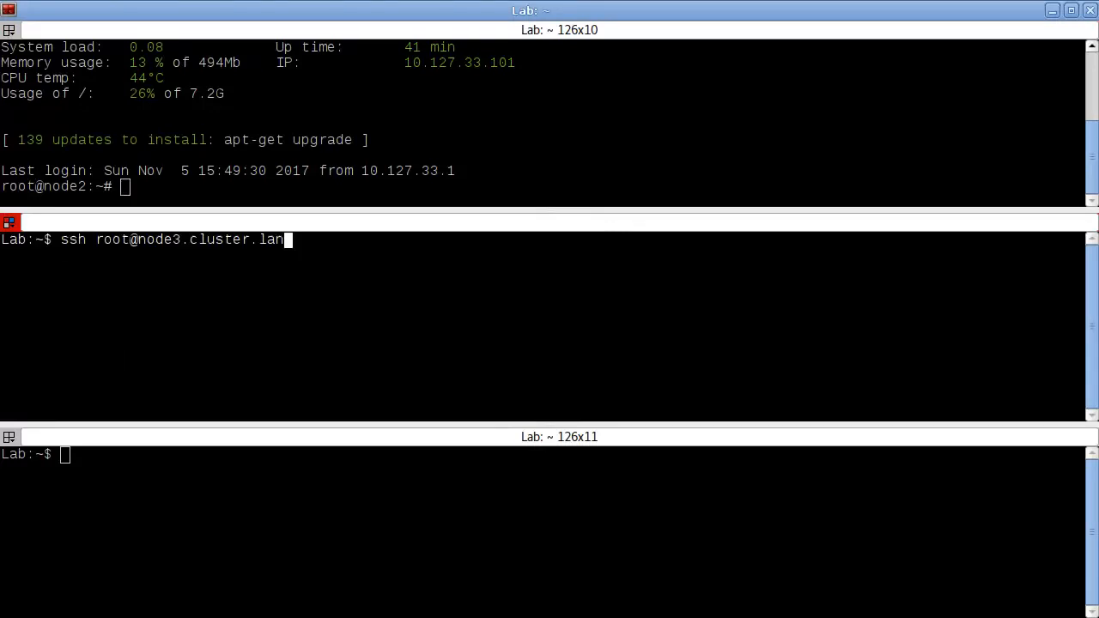
{"action": "key", "text": "Return"}
- Open an SSH session as root to node4 in the third terminal pane
{"action": "left_click", "coordinate": [203, 592]}
{"action": "key", "text": "Up"}
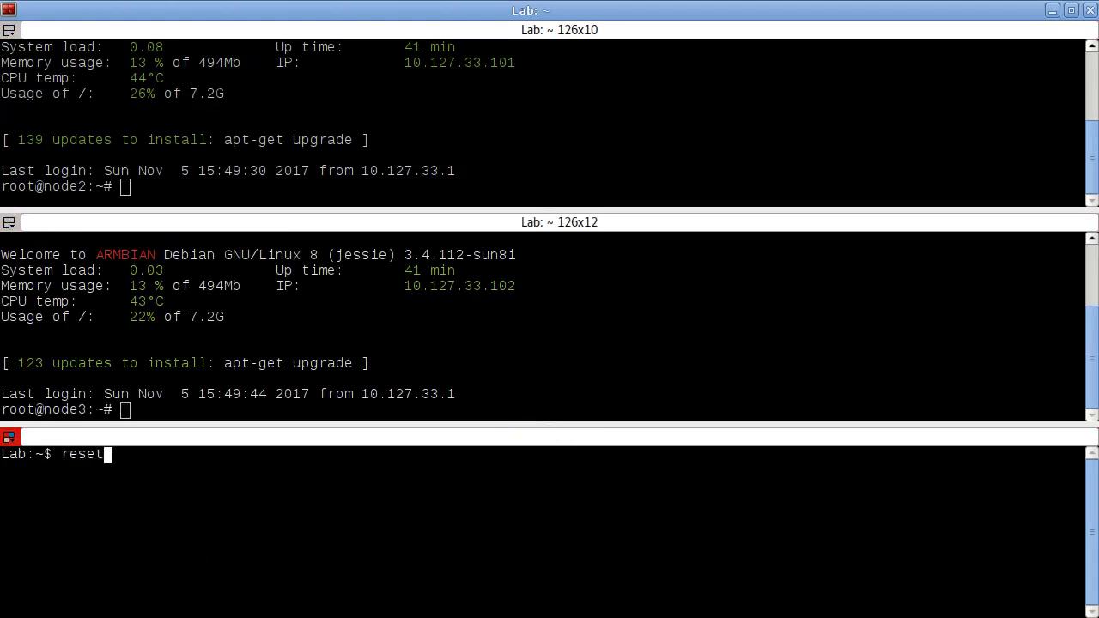
{"action": "key", "text": "Up"}
{"action": "key", "text": "Return"}
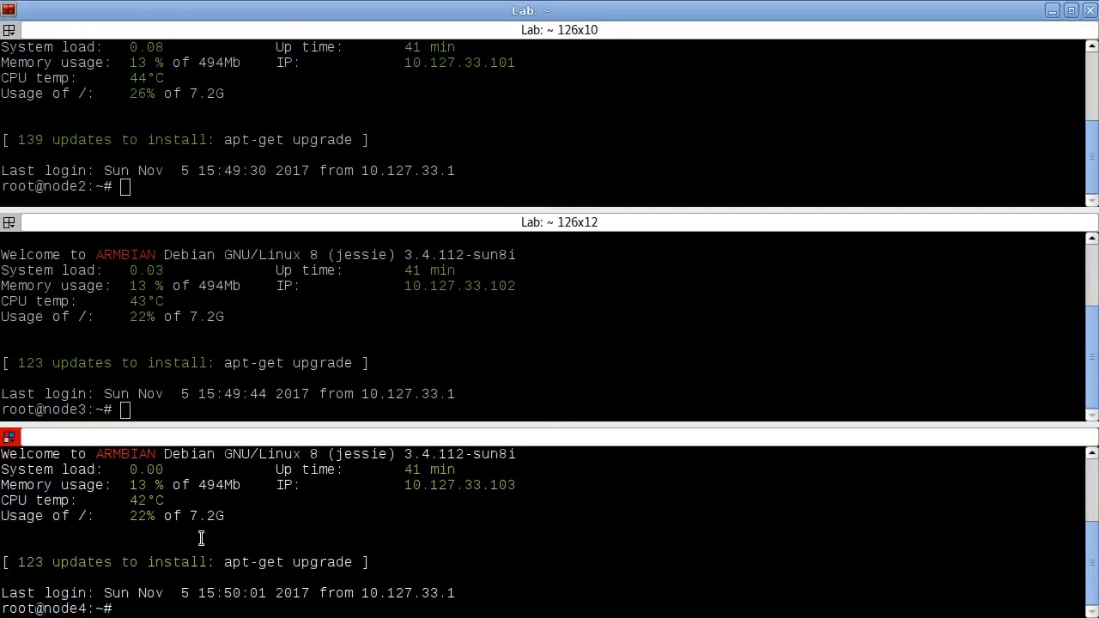
- Check for running GNS3 processes on node2 with ps -ef | grep gns3
{"action": "left_click", "coordinate": [213, 143]}
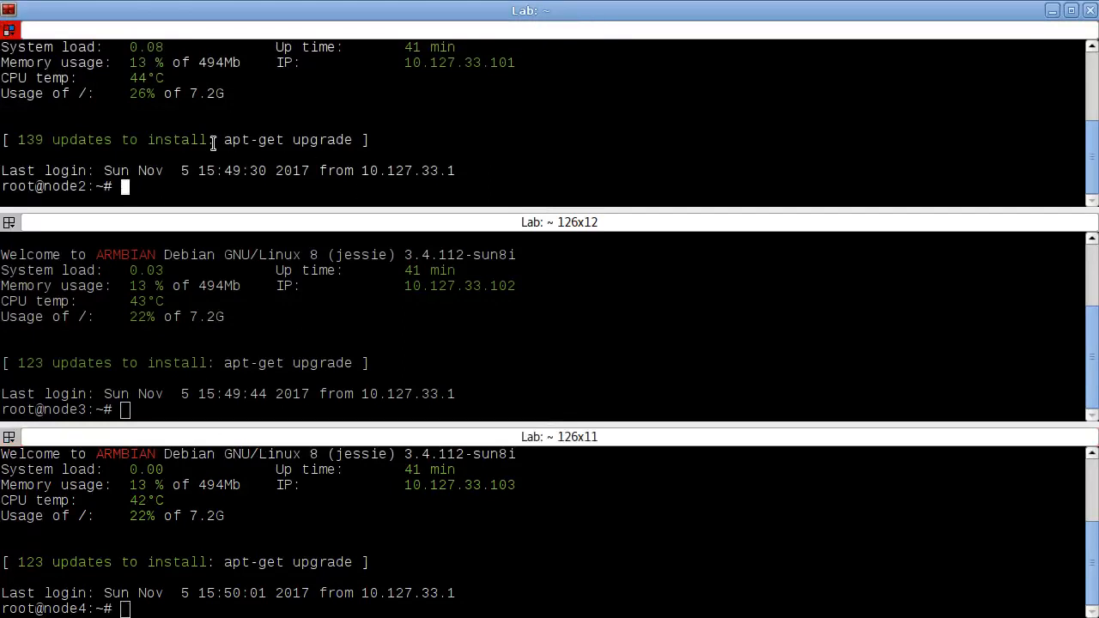
{"action": "type", "text": "ps -ef | grep gns3"}
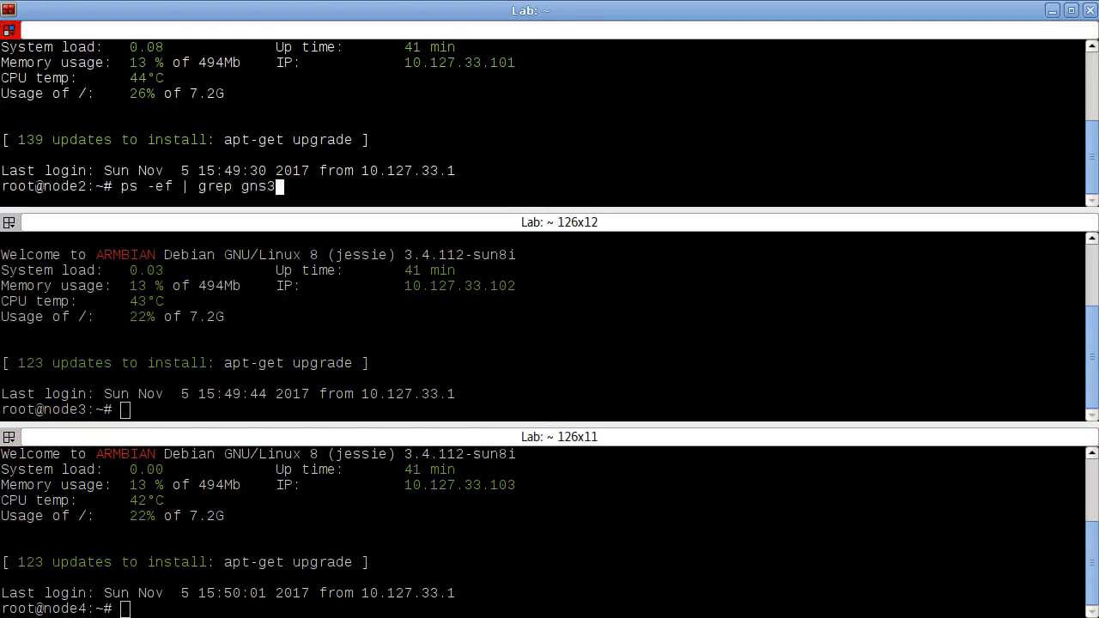
{"action": "key", "text": "Return"}
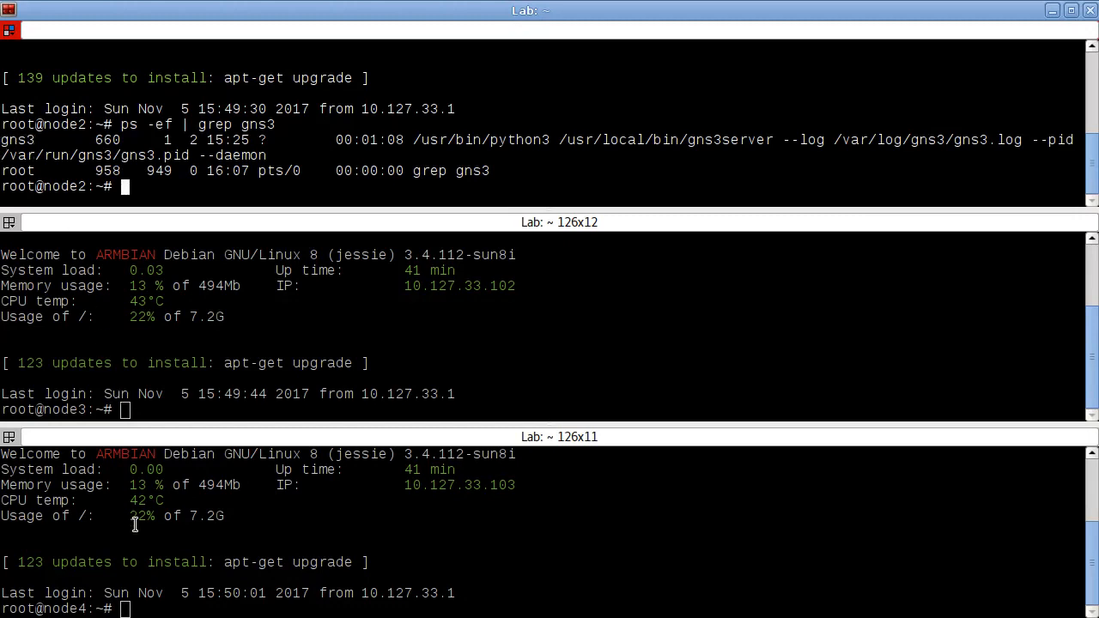
- Check for running GNS3 processes on node3 with ps -ef | grep gns3
{"action": "left_click", "coordinate": [231, 302]}
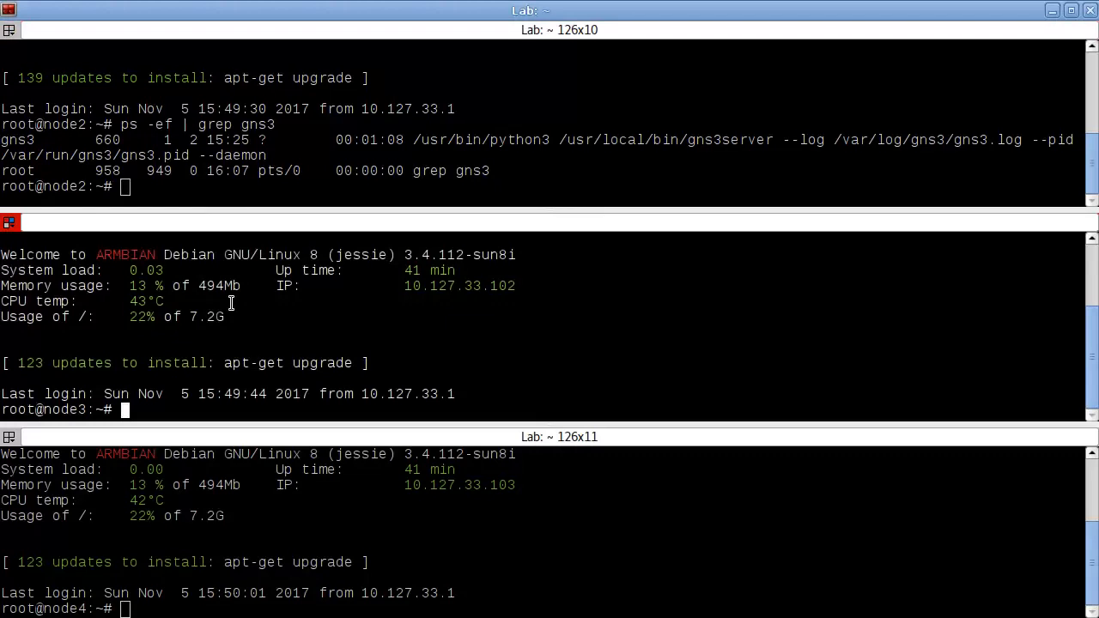
{"action": "type", "text": "ps -ef | grep gns3"}
{"action": "key", "text": "Return"}
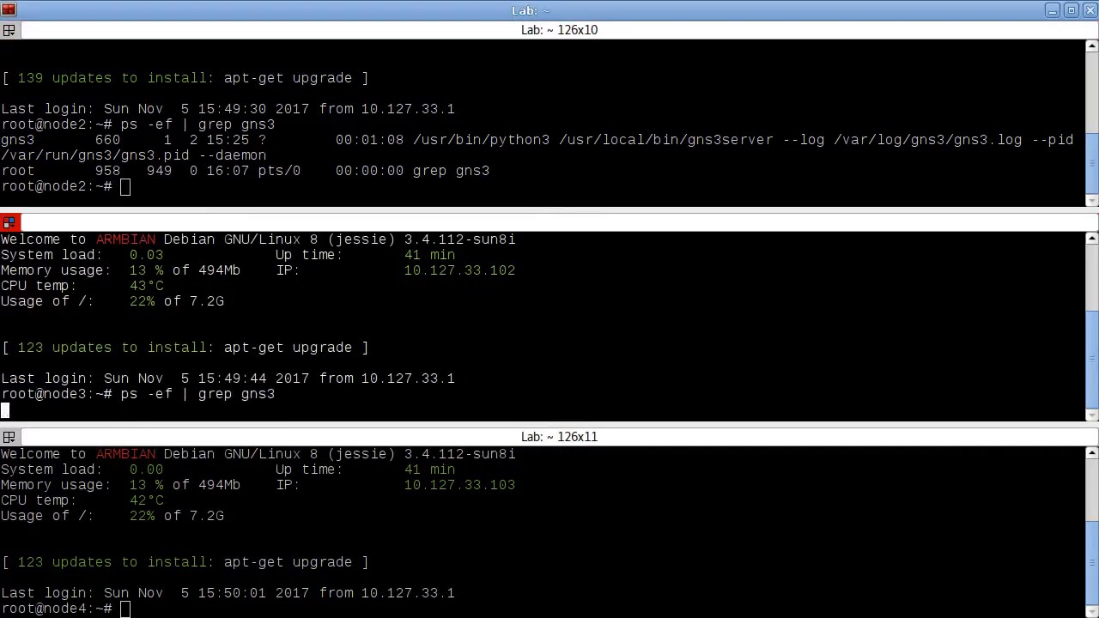
- Check for running GNS3 processes on node4 with ps -ef | grep gns3
{"action": "left_click", "coordinate": [388, 565]}
{"action": "type", "text": "ps -ef | grep"}
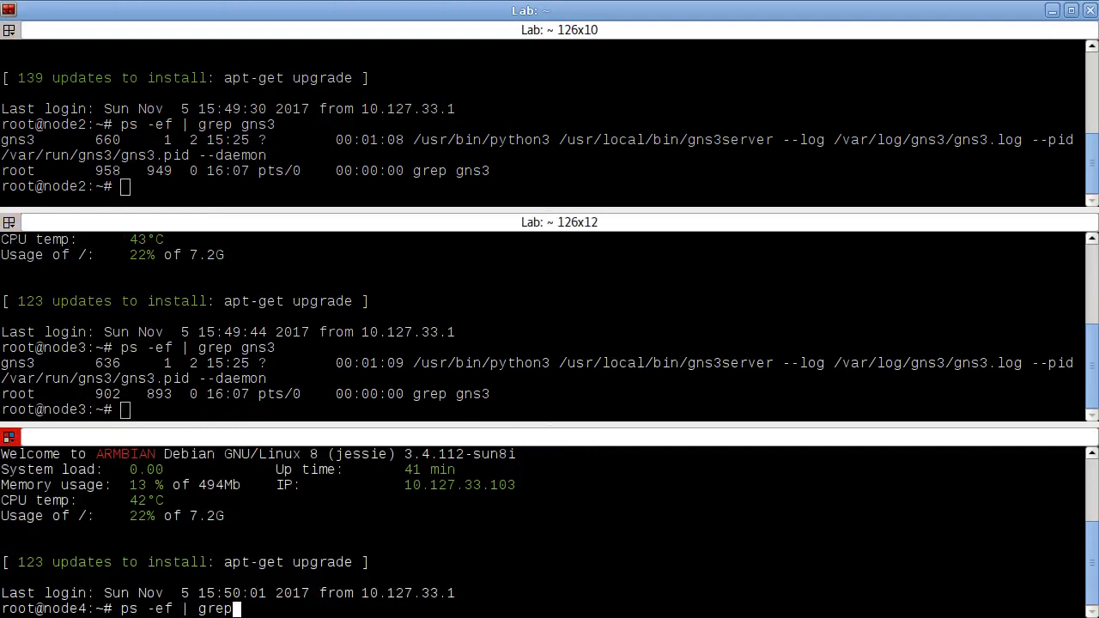
{"action": "type", "text": " gns3"}
{"action": "key", "text": "Return"}
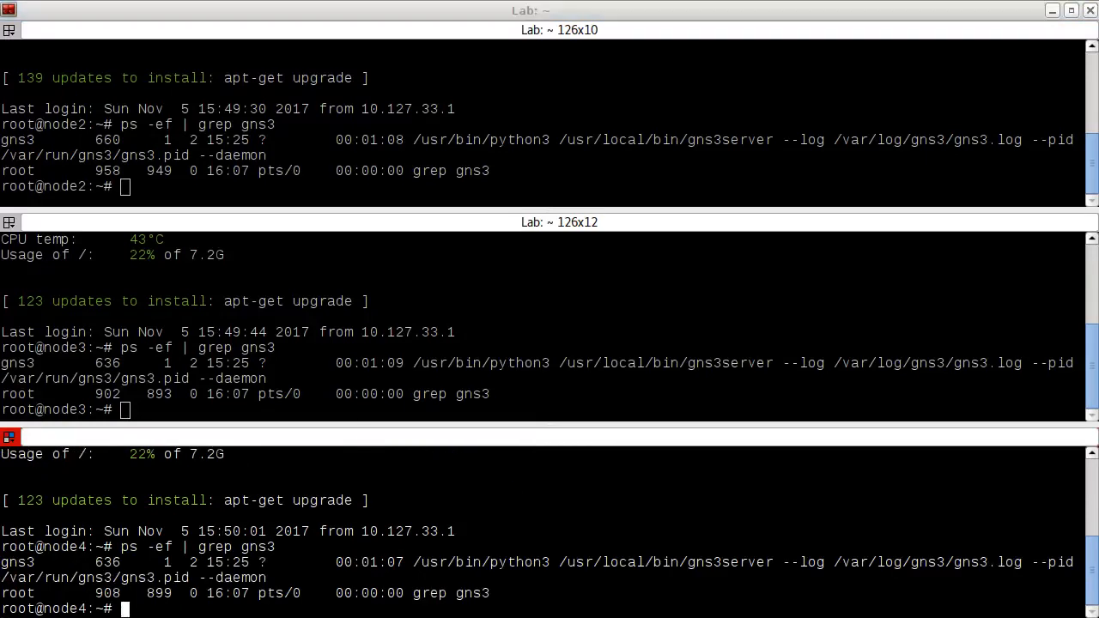
- Switch to GNS3 and place a c3725 router and a c3725@node2 router side by side in the upper workspace
{"action": "key", "text": "alt+Tab"}
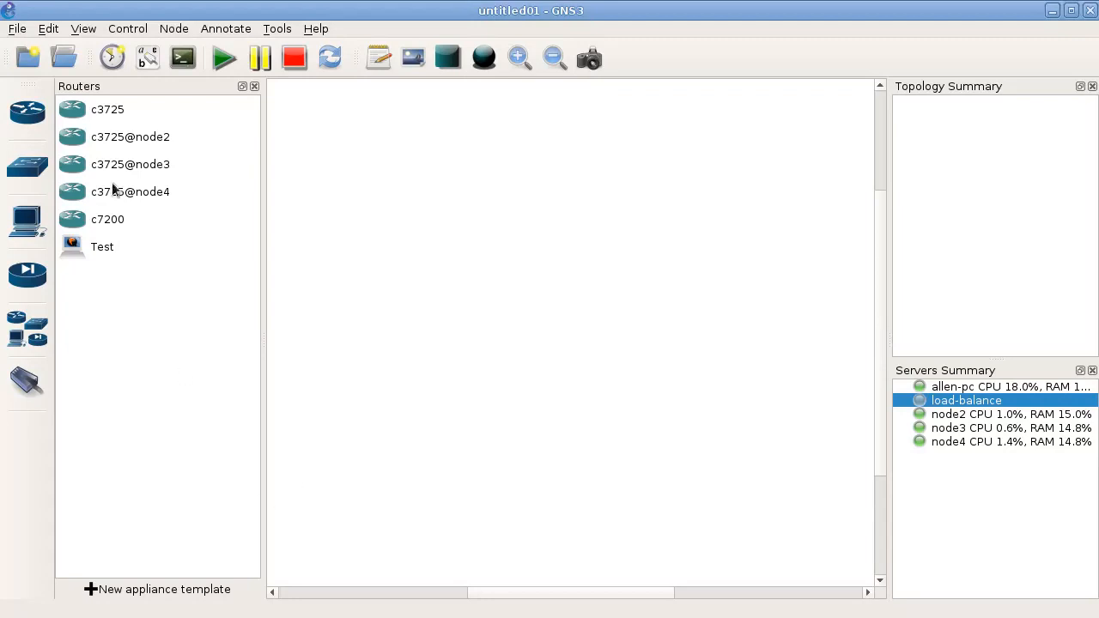
{"action": "left_click_drag", "start_coordinate": [96, 112], "coordinate": [356, 171]}
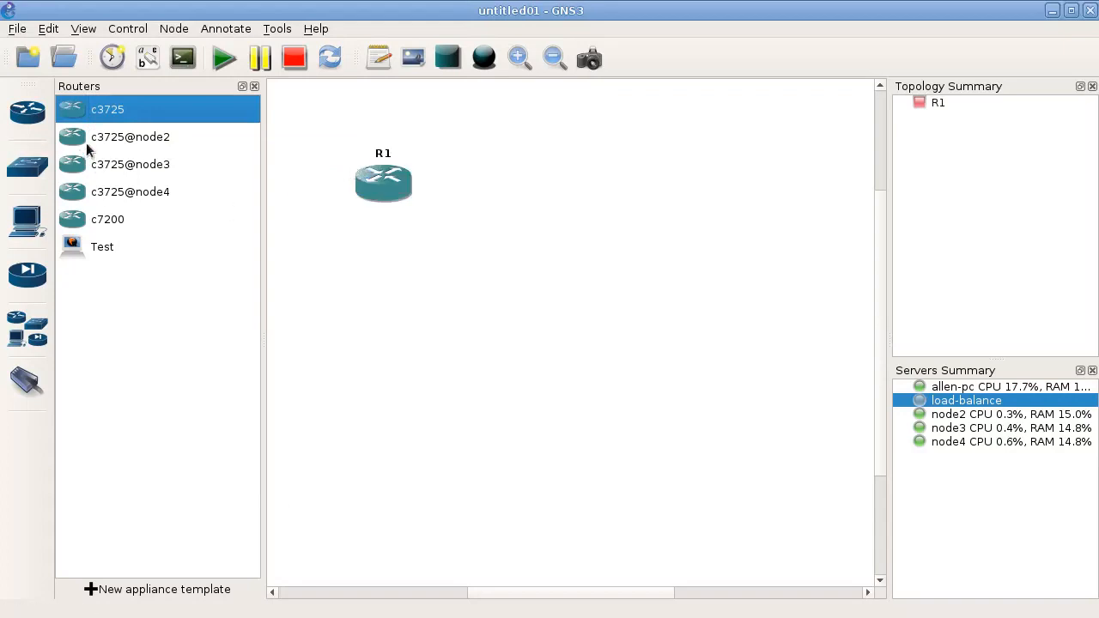
{"action": "left_click_drag", "start_coordinate": [85, 144], "coordinate": [684, 199]}
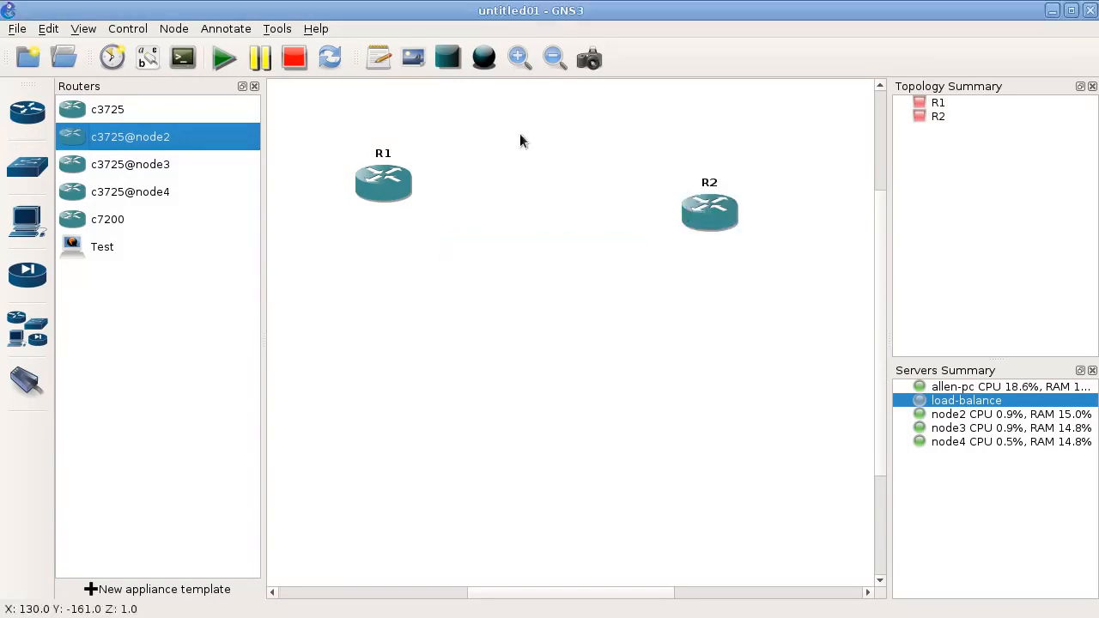
- Inspect the remote servers list in the server preferences, including the load-balance and node4 entries, and close without changes
{"action": "left_click", "coordinate": [54, 30]}
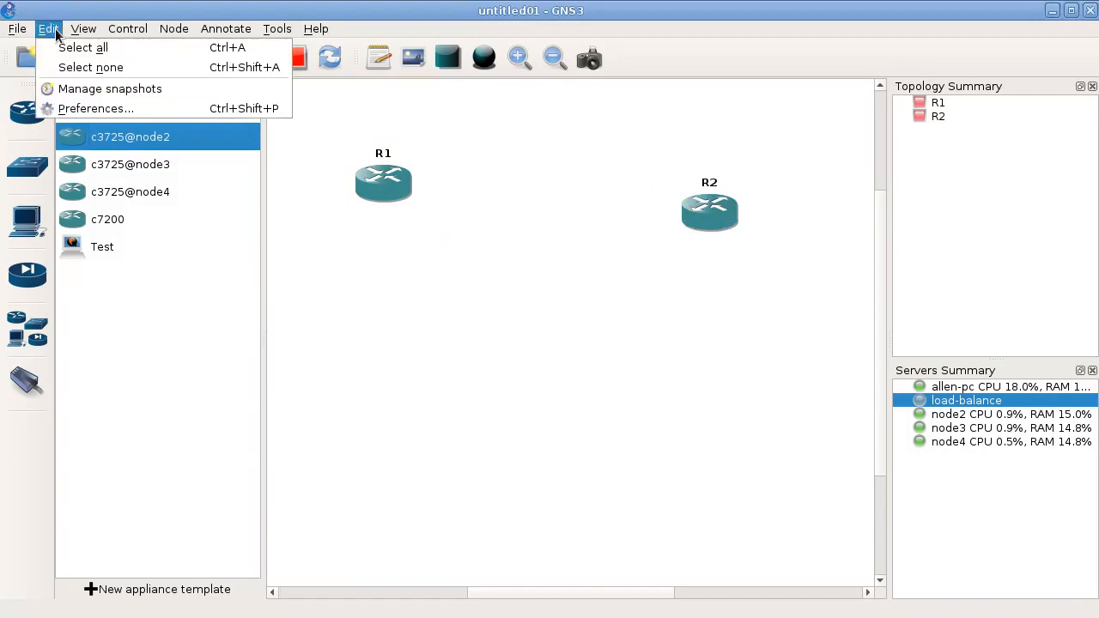
{"action": "left_click", "coordinate": [62, 108]}
{"action": "left_click_drag", "start_coordinate": [0, 163], "coordinate": [567, 33]}
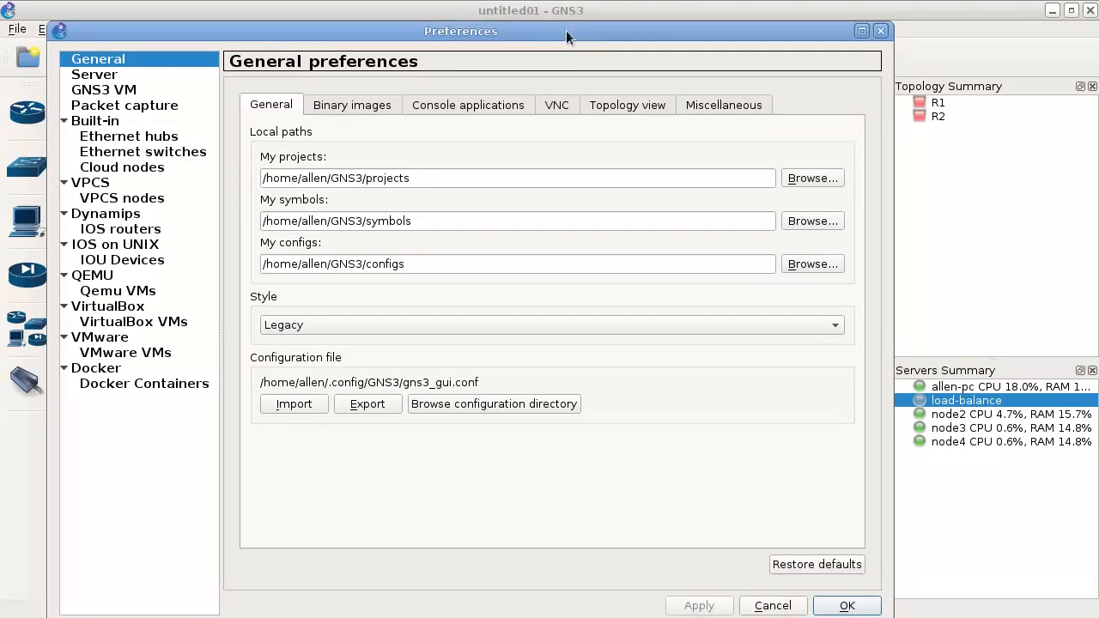
{"action": "left_click", "coordinate": [96, 76]}
{"action": "left_click", "coordinate": [397, 106]}
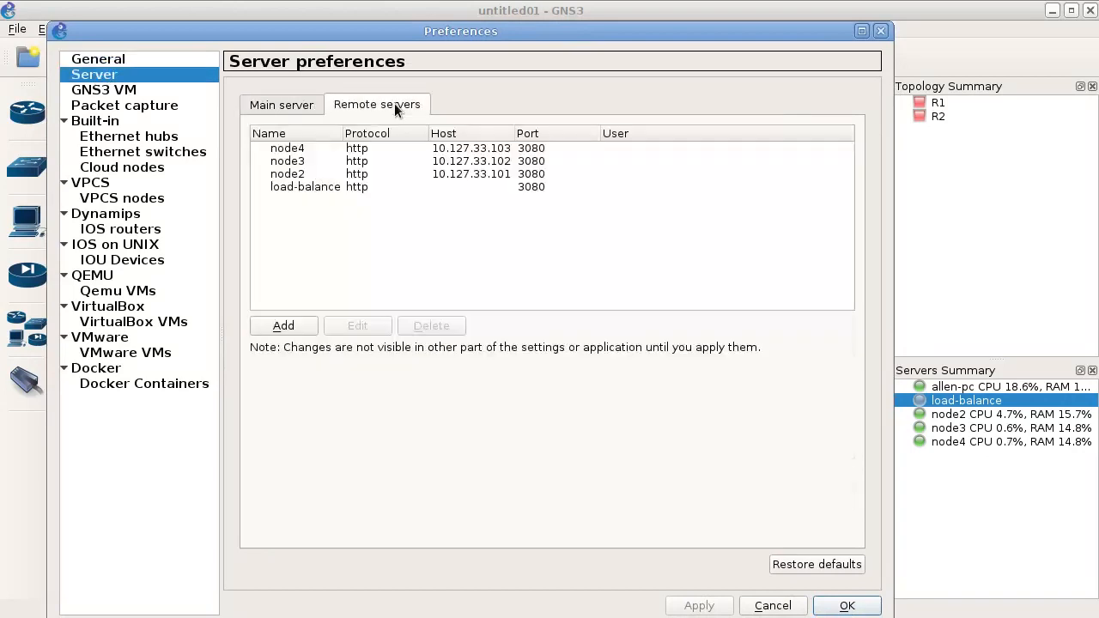
{"action": "left_click", "coordinate": [320, 189]}
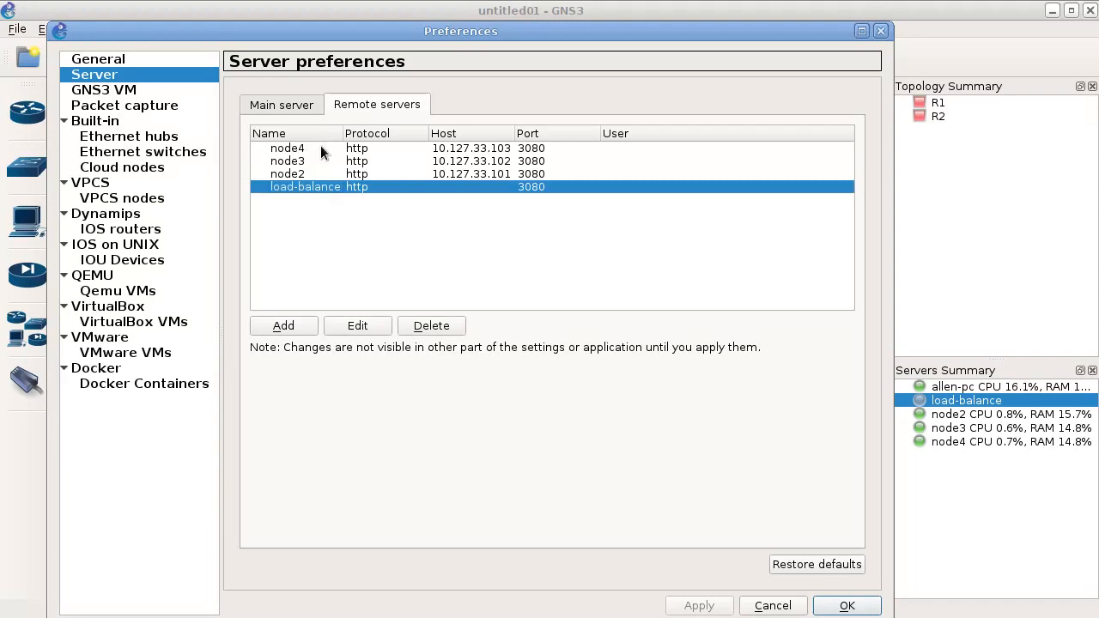
{"action": "left_click", "coordinate": [319, 148]}
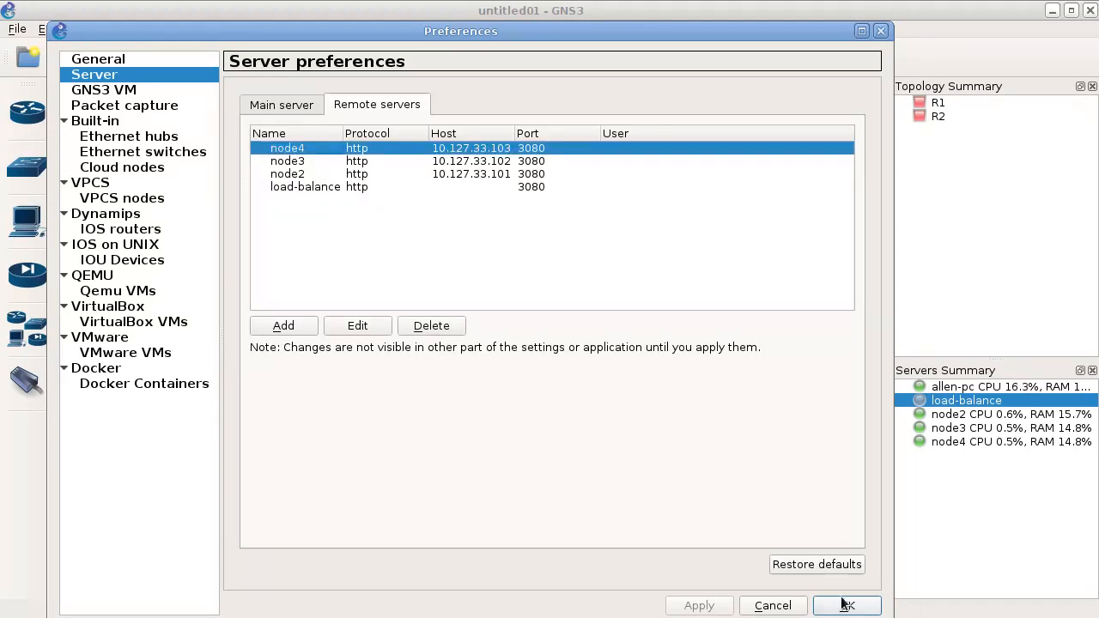
{"action": "left_click", "coordinate": [778, 605]}
- Move R2 slightly up and place a c3725@node3 router below it and a c3725@node4 router below R1
{"action": "left_click_drag", "start_coordinate": [730, 205], "coordinate": [708, 172]}
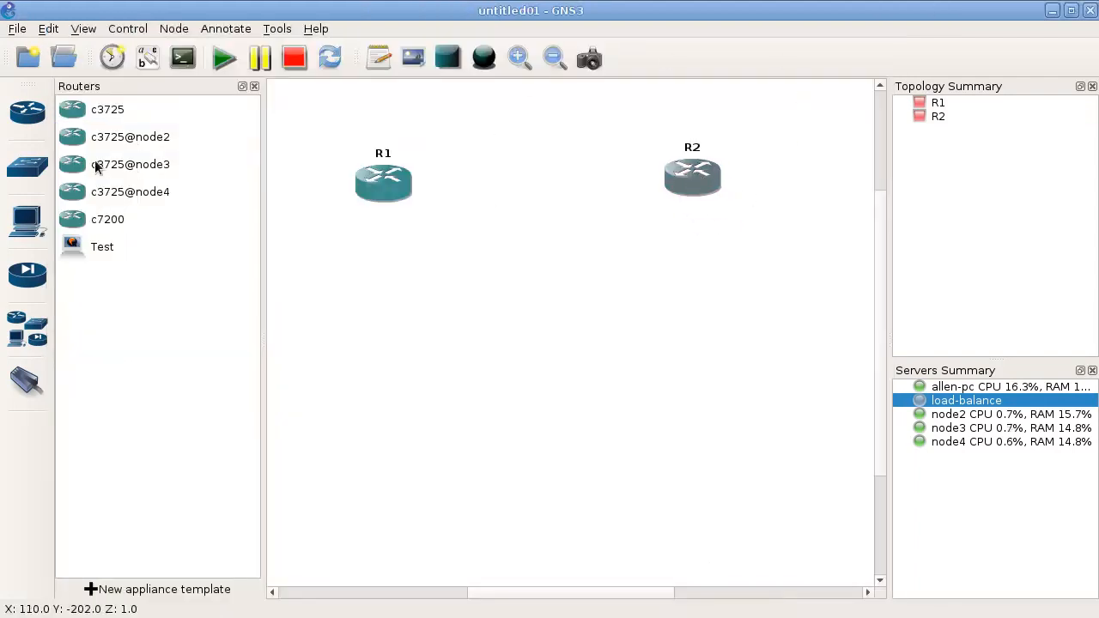
{"action": "left_click_drag", "start_coordinate": [97, 167], "coordinate": [715, 367]}
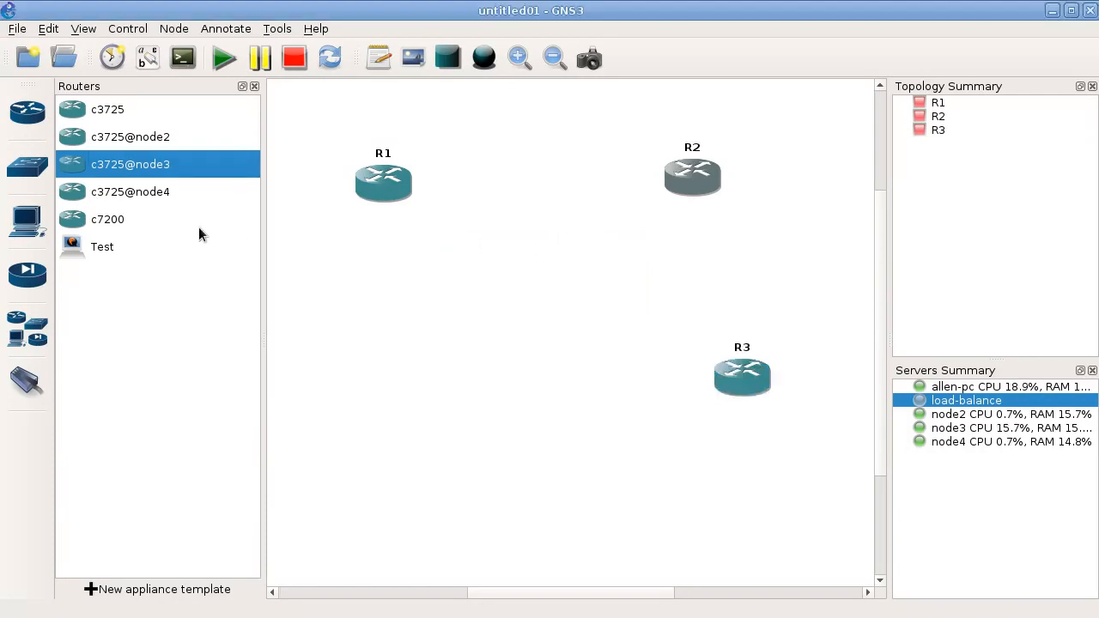
{"action": "left_click_drag", "start_coordinate": [109, 199], "coordinate": [421, 397]}
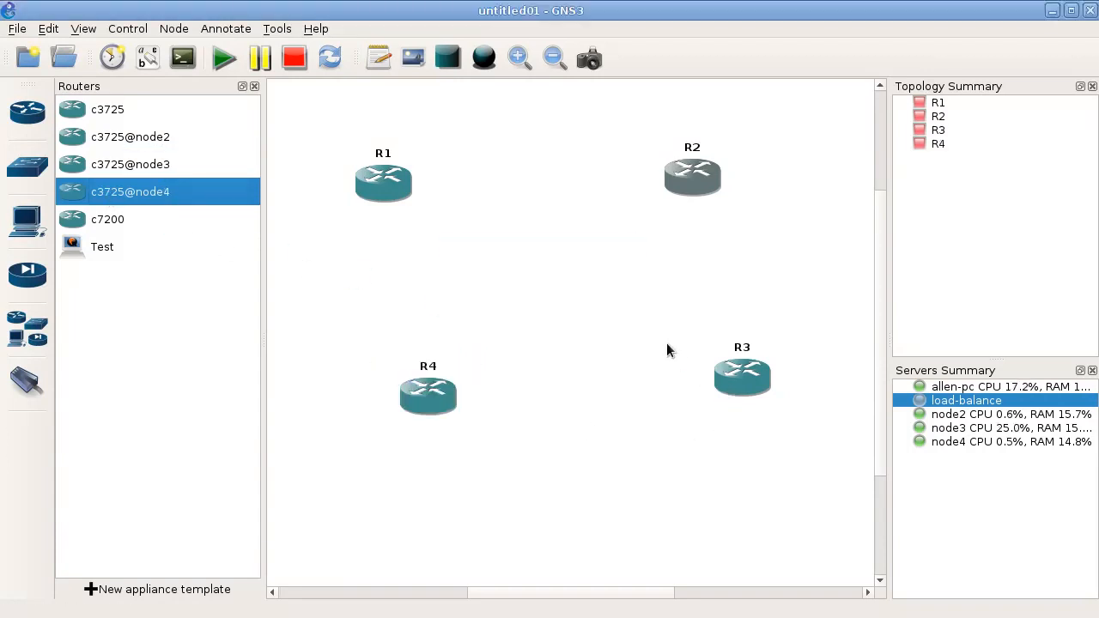
- Arrange the four routers in a rectangle, with R1 and R2 level above R4 and R3
{"action": "left_click_drag", "start_coordinate": [421, 402], "coordinate": [384, 355]}
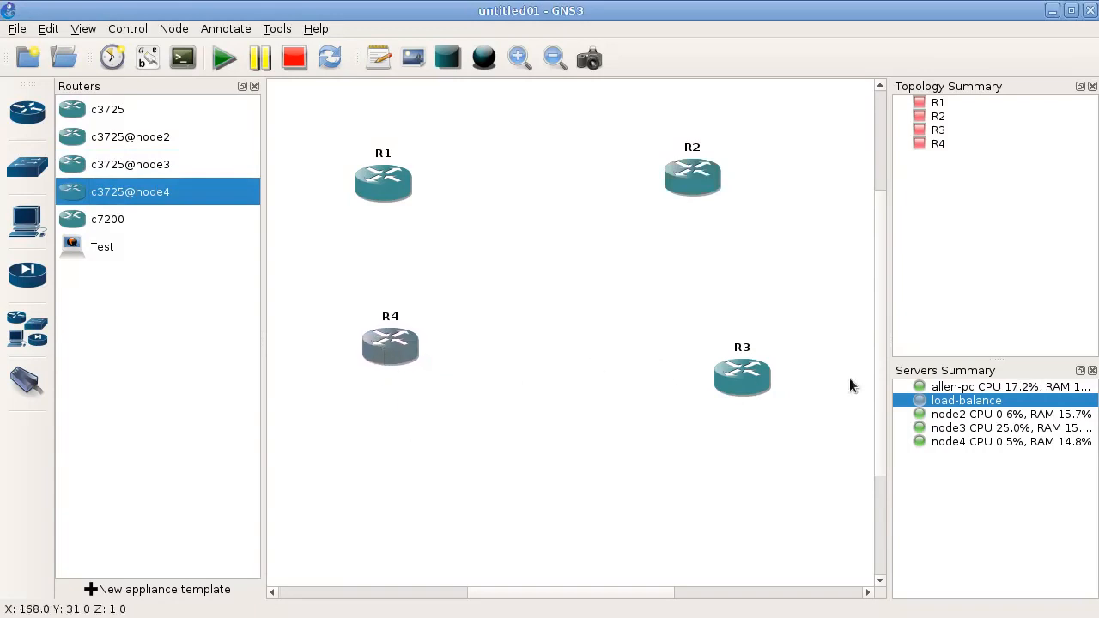
{"action": "left_click_drag", "start_coordinate": [758, 383], "coordinate": [713, 358]}
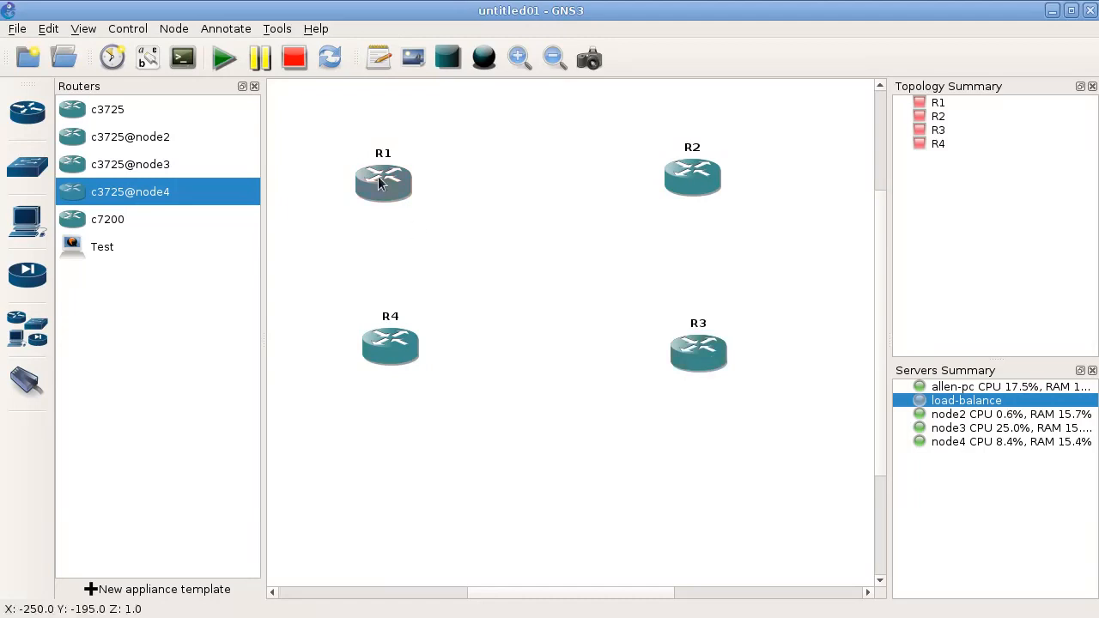
{"action": "left_click_drag", "start_coordinate": [379, 183], "coordinate": [384, 183]}
{"action": "left_click_drag", "start_coordinate": [691, 184], "coordinate": [655, 185]}
{"action": "left_click_drag", "start_coordinate": [693, 357], "coordinate": [659, 353]}
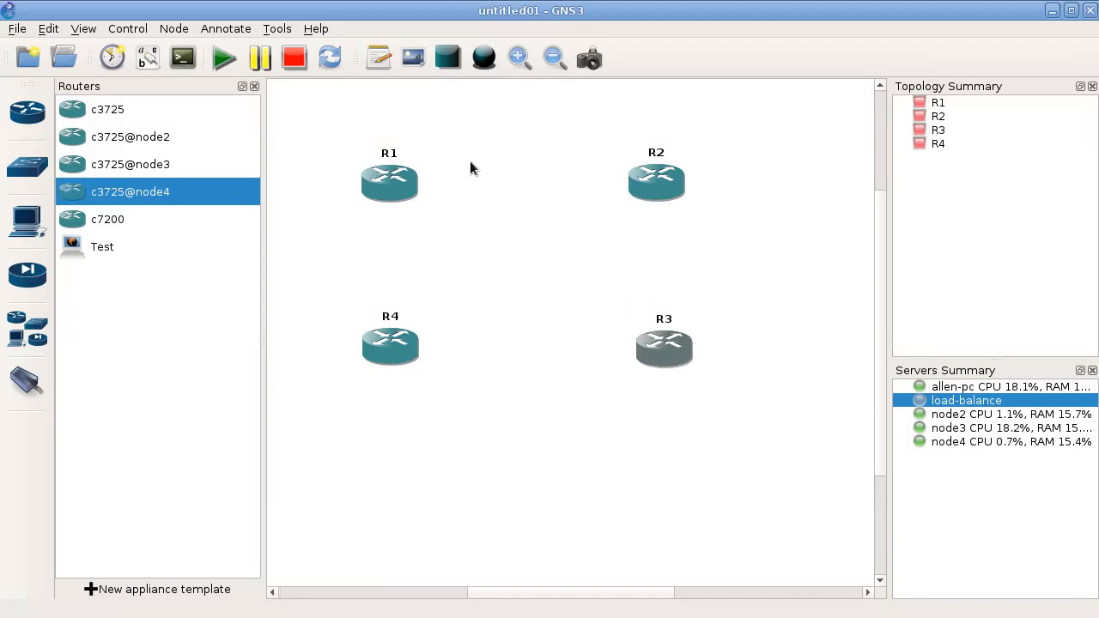
- Connect routers R1 and R2 with a link
{"action": "left_click", "coordinate": [29, 383]}
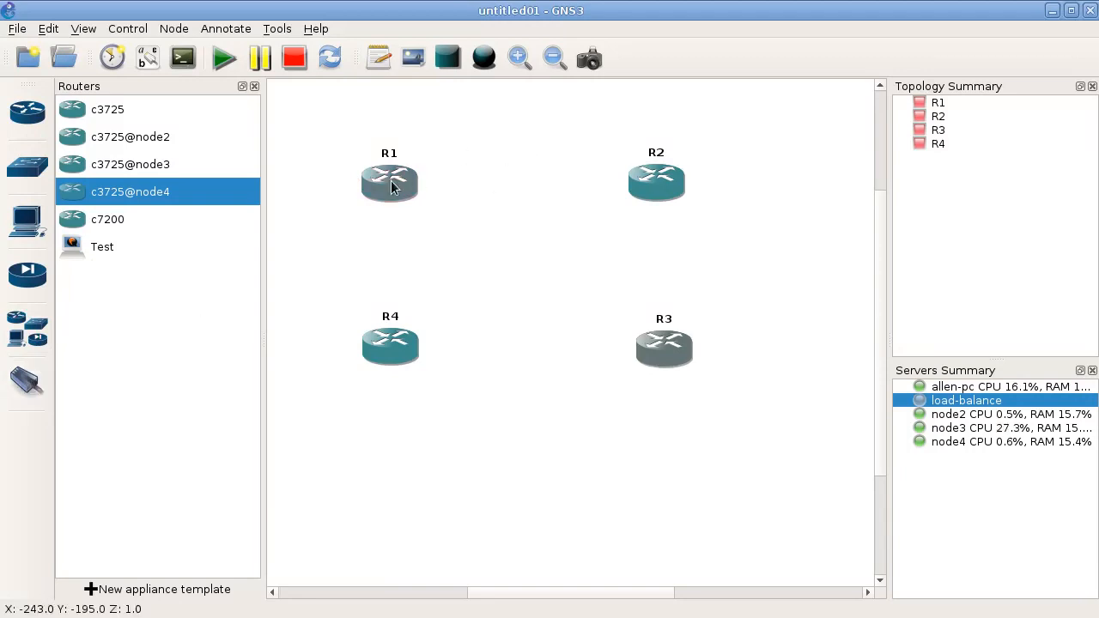
{"action": "left_click", "coordinate": [27, 383]}
{"action": "left_click", "coordinate": [390, 195]}
{"action": "left_click", "coordinate": [456, 198]}
{"action": "left_click", "coordinate": [654, 184]}
{"action": "left_click", "coordinate": [670, 194]}
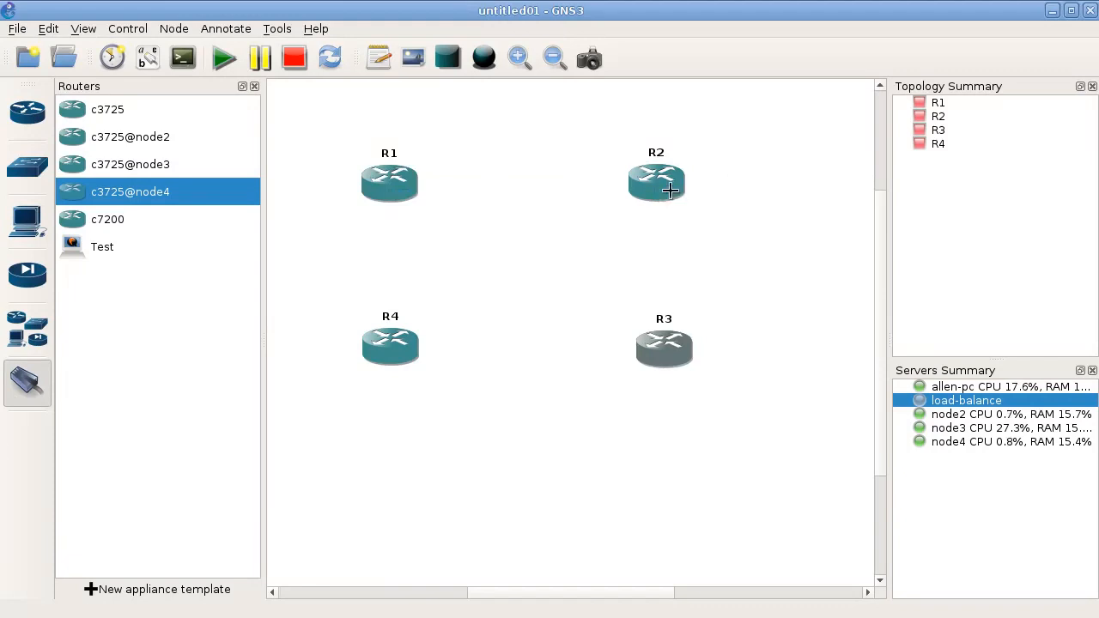
- Link router R4 to router R3, using FastEthernet0/0 on both ends
{"action": "left_click", "coordinate": [389, 350]}
{"action": "left_click", "coordinate": [402, 361]}
{"action": "left_click", "coordinate": [668, 352]}
{"action": "left_click", "coordinate": [679, 355]}
- Link router R1 to router R4, using FastEthernet0/1 on both ends
{"action": "left_click", "coordinate": [389, 185]}
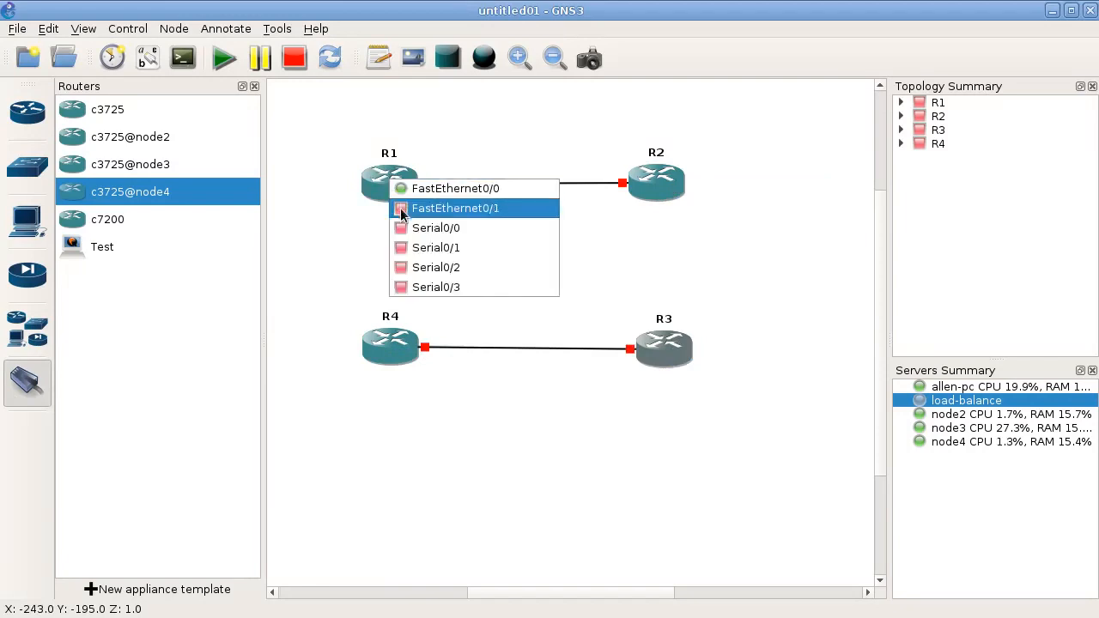
{"action": "left_click", "coordinate": [403, 209]}
{"action": "left_click", "coordinate": [397, 350]}
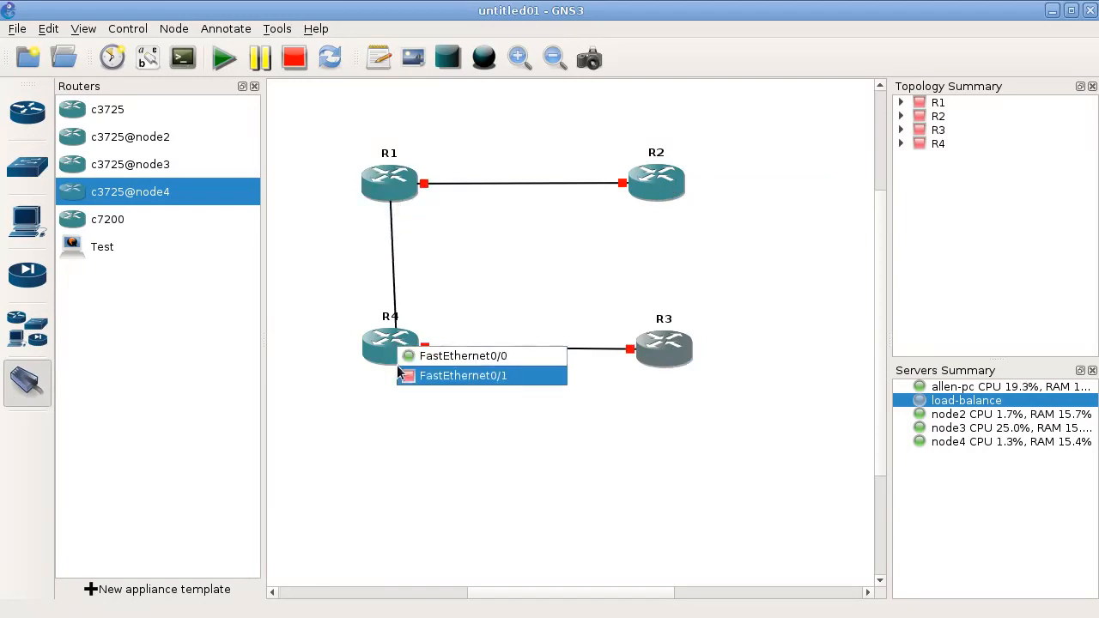
{"action": "left_click", "coordinate": [421, 375]}
- Link router R2 to router R3, using FastEthernet0/1 on both ends, and leave the link mode
{"action": "left_click", "coordinate": [661, 181]}
{"action": "left_click", "coordinate": [672, 212]}
{"action": "left_click", "coordinate": [669, 346]}
{"action": "left_click", "coordinate": [672, 375]}
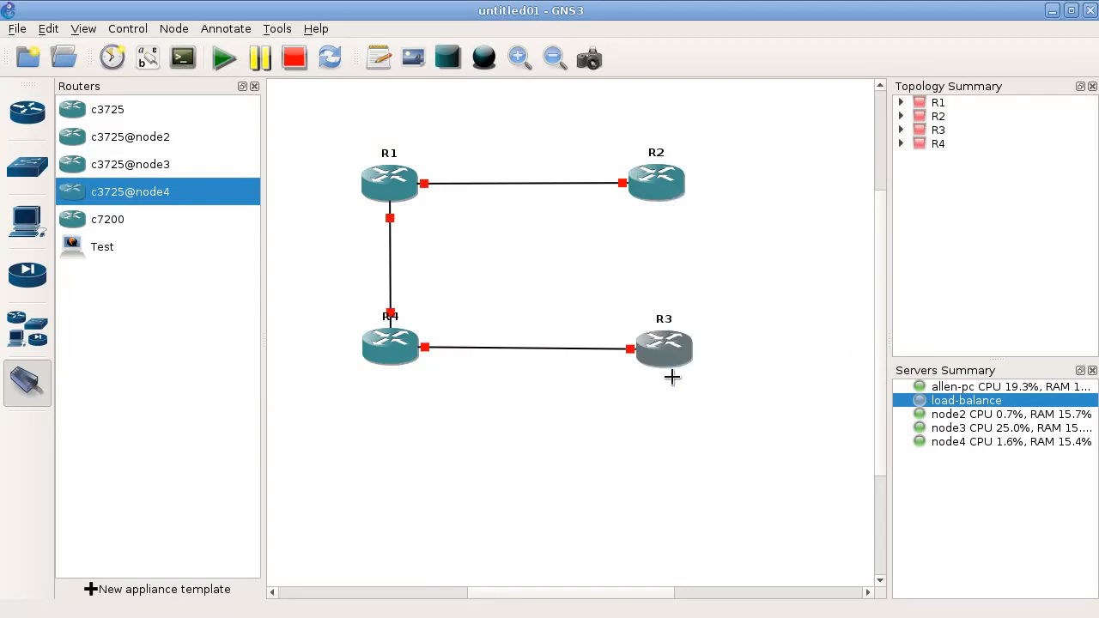
{"action": "key", "text": "Escape"}
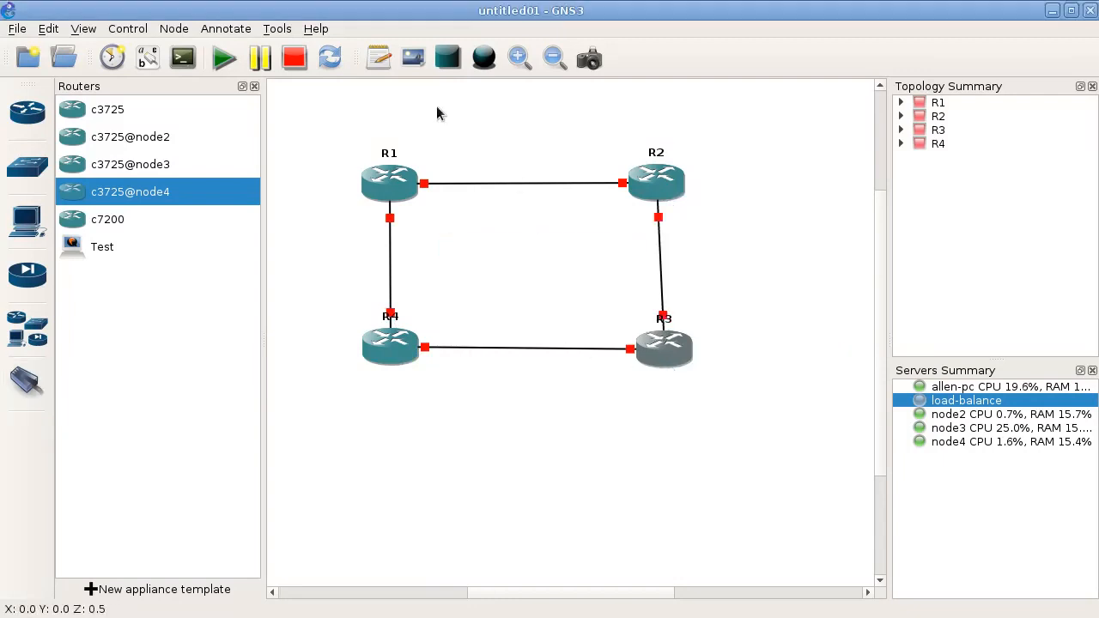
- Start all the routers and open a console for each of R1, R2, R4 and R3
{"action": "left_click", "coordinate": [225, 66]}
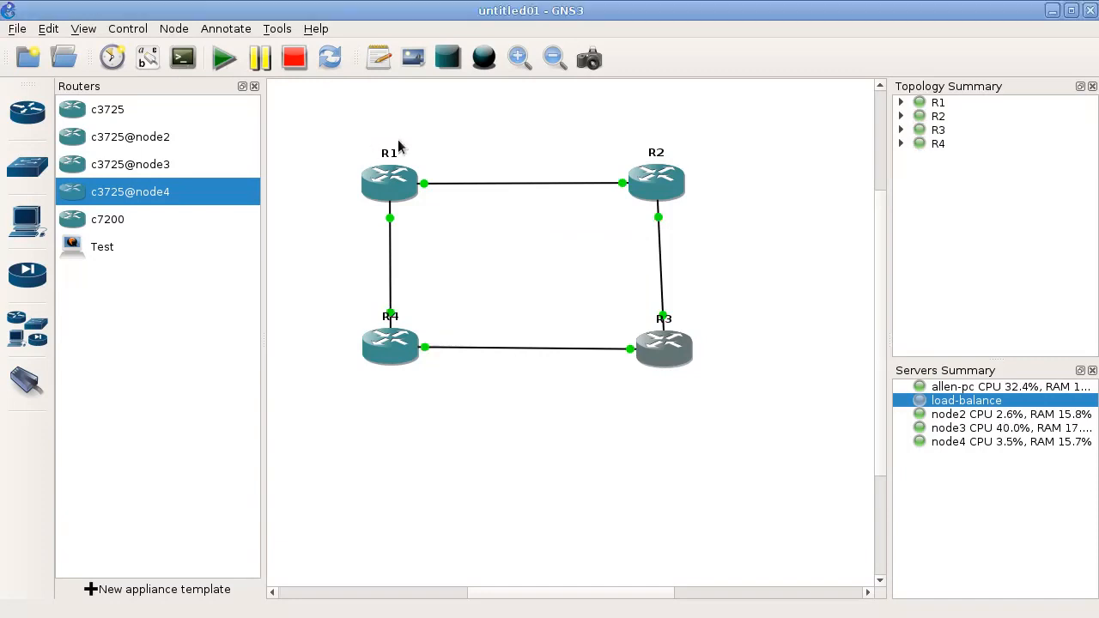
{"action": "double_click", "coordinate": [386, 172]}
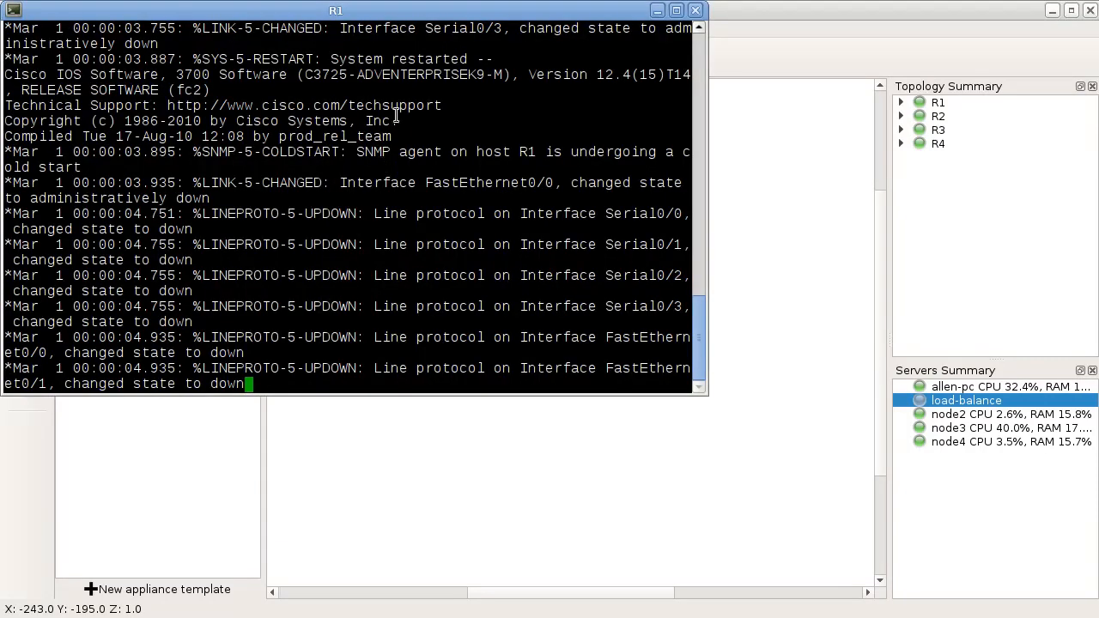
{"action": "left_click", "coordinate": [812, 41]}
{"action": "double_click", "coordinate": [651, 181]}
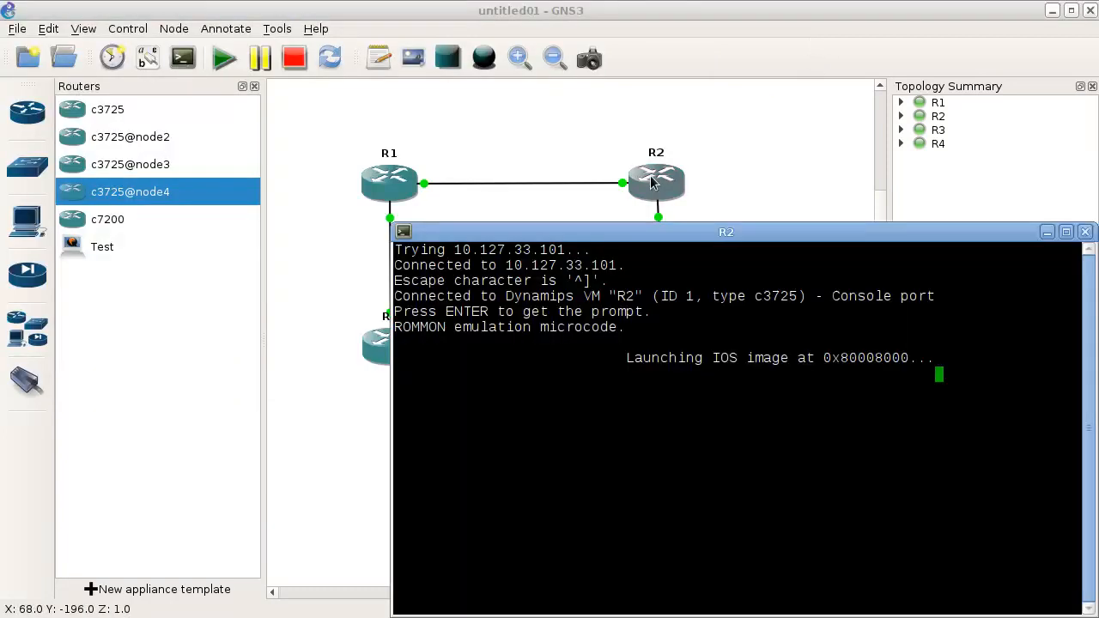
{"action": "left_click", "coordinate": [792, 127]}
{"action": "double_click", "coordinate": [393, 346]}
{"action": "left_click", "coordinate": [398, 489]}
{"action": "double_click", "coordinate": [670, 349]}
{"action": "left_click", "coordinate": [791, 367]}
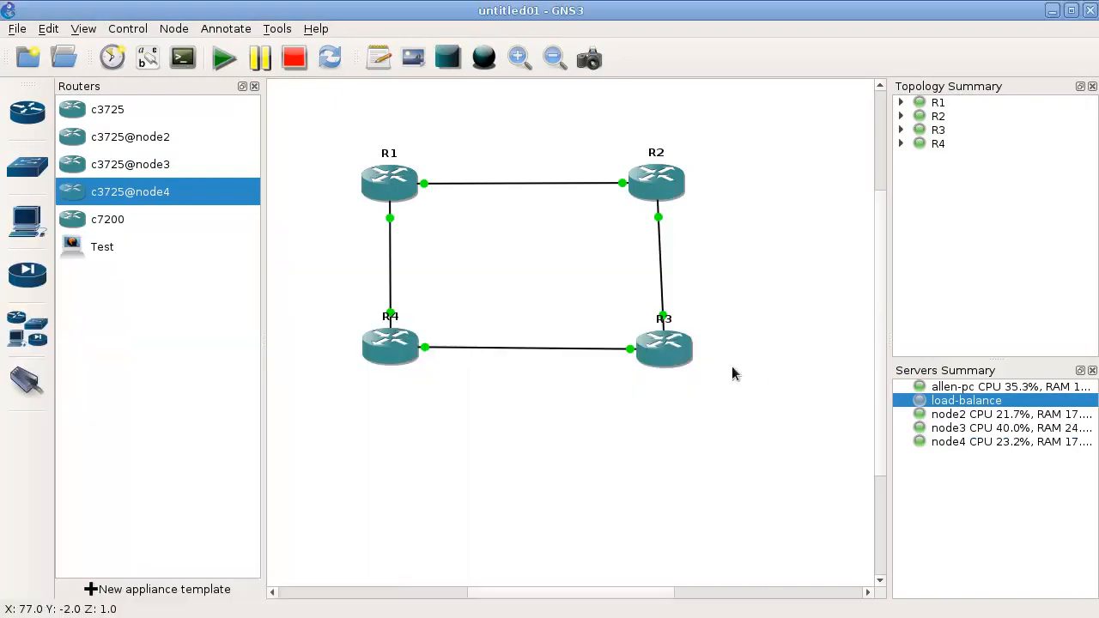
- Minimize GNS3 and tile the four consoles in a grid matching the topology, R1 and R2 above R4 and R3
{"action": "left_click", "coordinate": [1053, 12]}
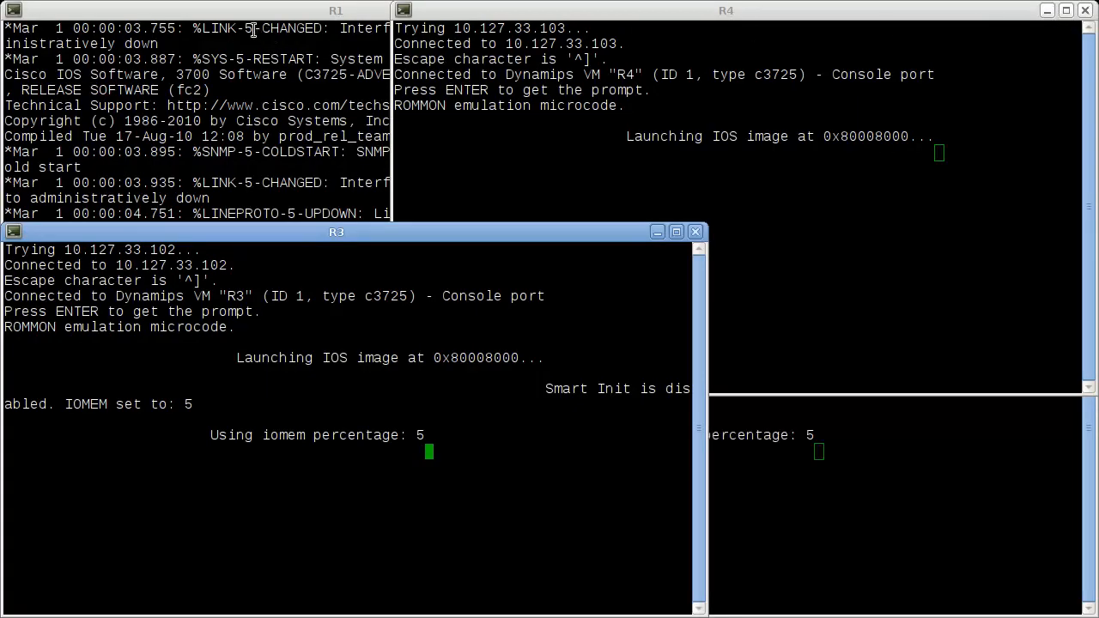
{"action": "double_click", "coordinate": [180, 3]}
{"action": "double_click", "coordinate": [180, 3]}
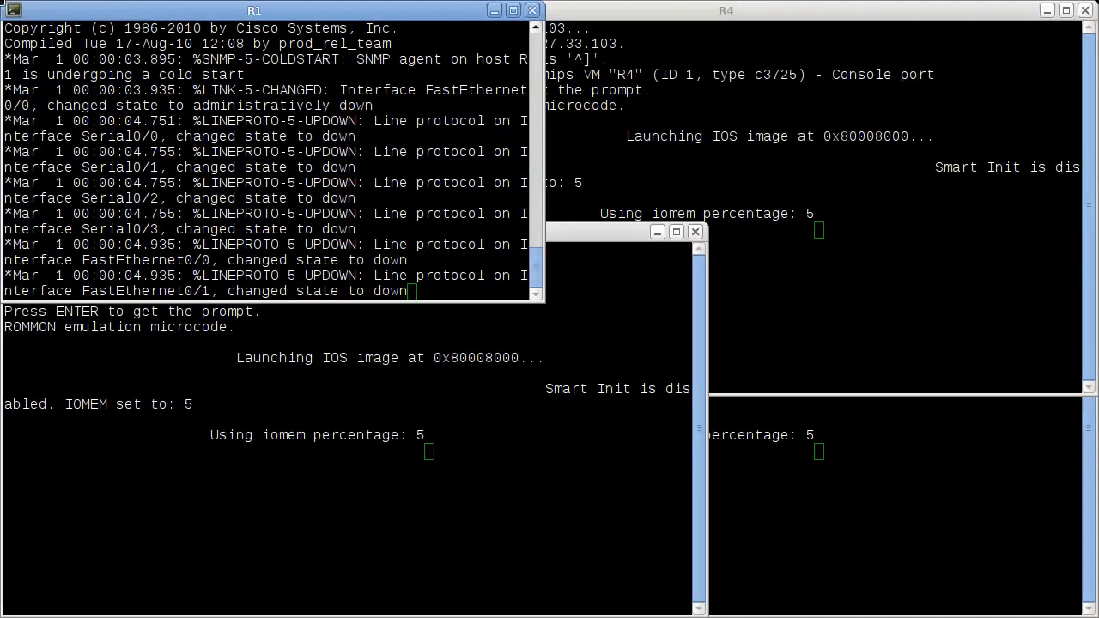
{"action": "left_click", "coordinate": [833, 43]}
{"action": "left_click_drag", "start_coordinate": [745, 13], "coordinate": [79, 616]}
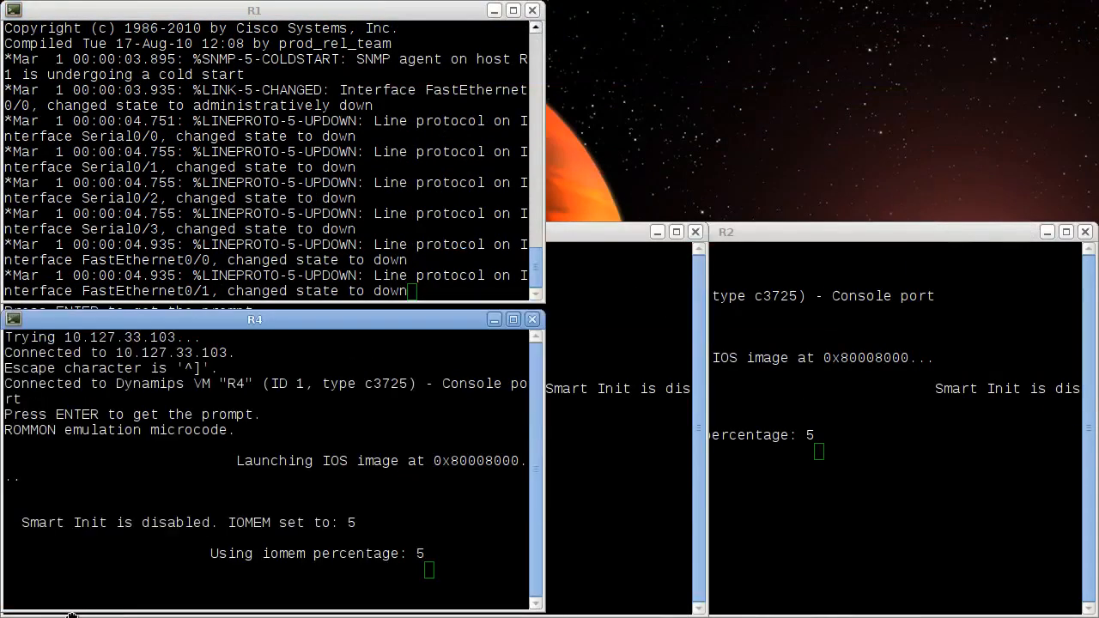
{"action": "left_click", "coordinate": [797, 323]}
{"action": "left_click_drag", "start_coordinate": [780, 248], "coordinate": [1005, 4]}
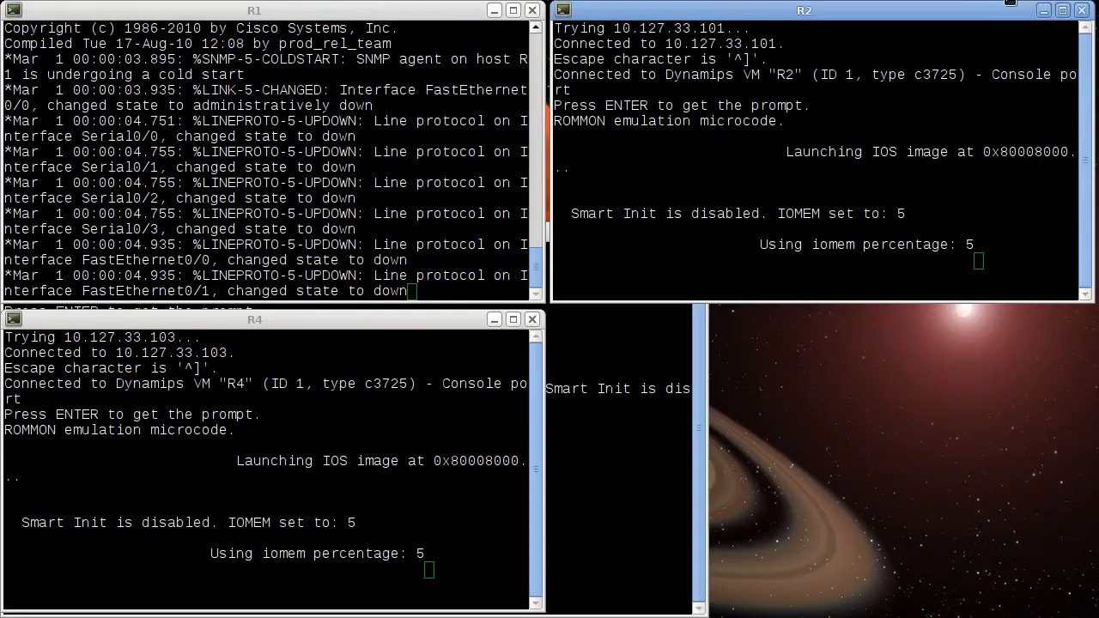
{"action": "left_click", "coordinate": [644, 423]}
{"action": "left_click_drag", "start_coordinate": [502, 233], "coordinate": [1093, 613]}
- Bring up the command prompt in R1's console and make that console active
{"action": "left_click", "coordinate": [288, 206]}
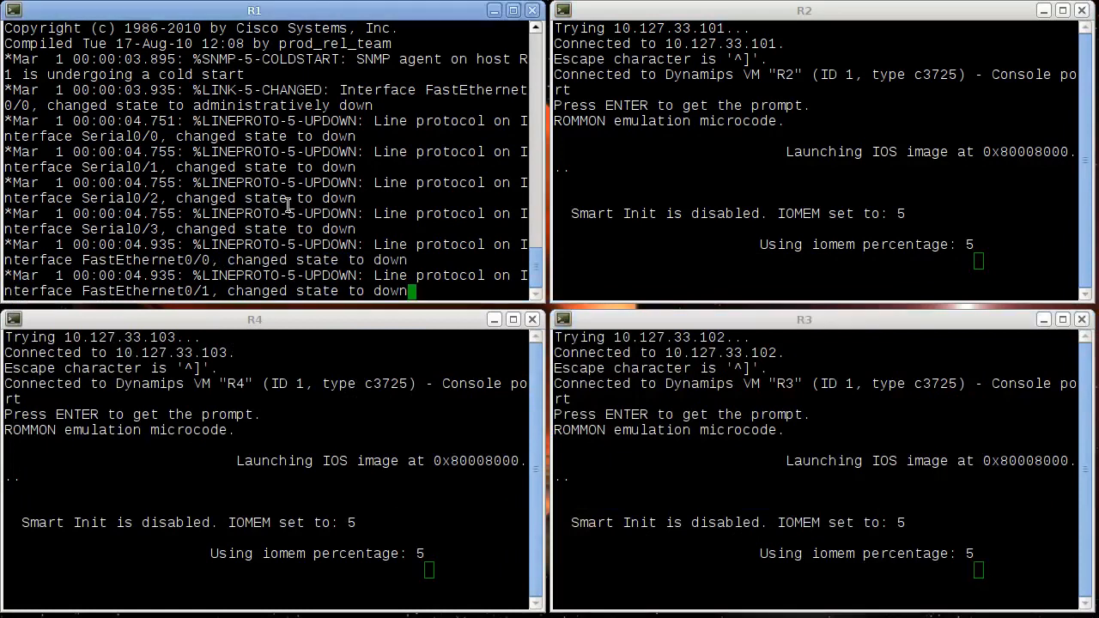
{"action": "key", "text": "Return"}
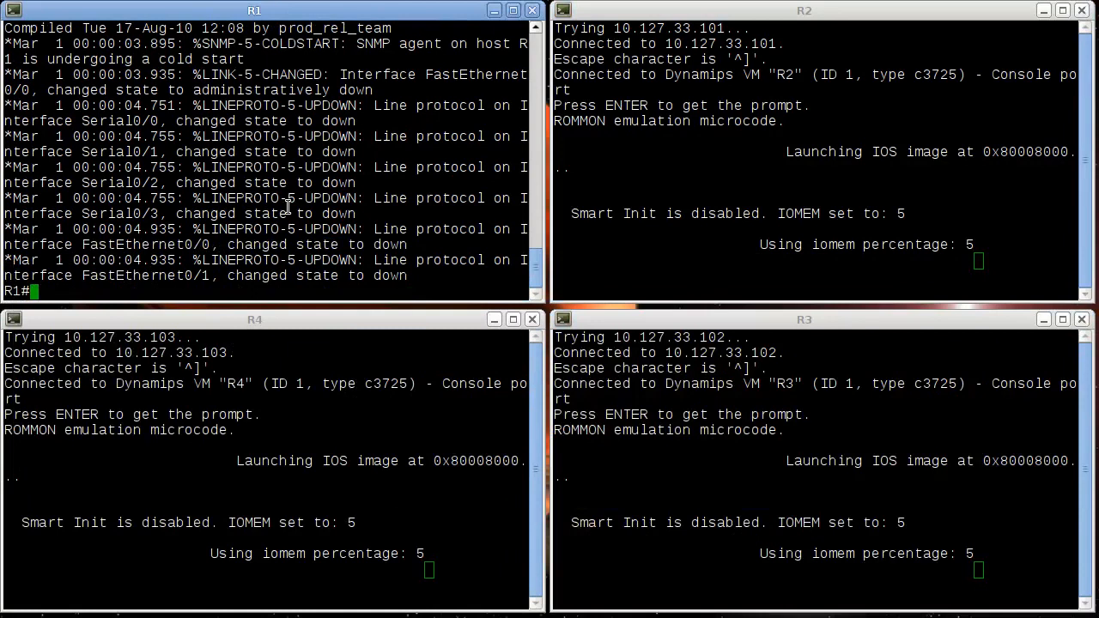
{"action": "left_click", "coordinate": [739, 47]}
{"action": "left_click", "coordinate": [740, 444]}
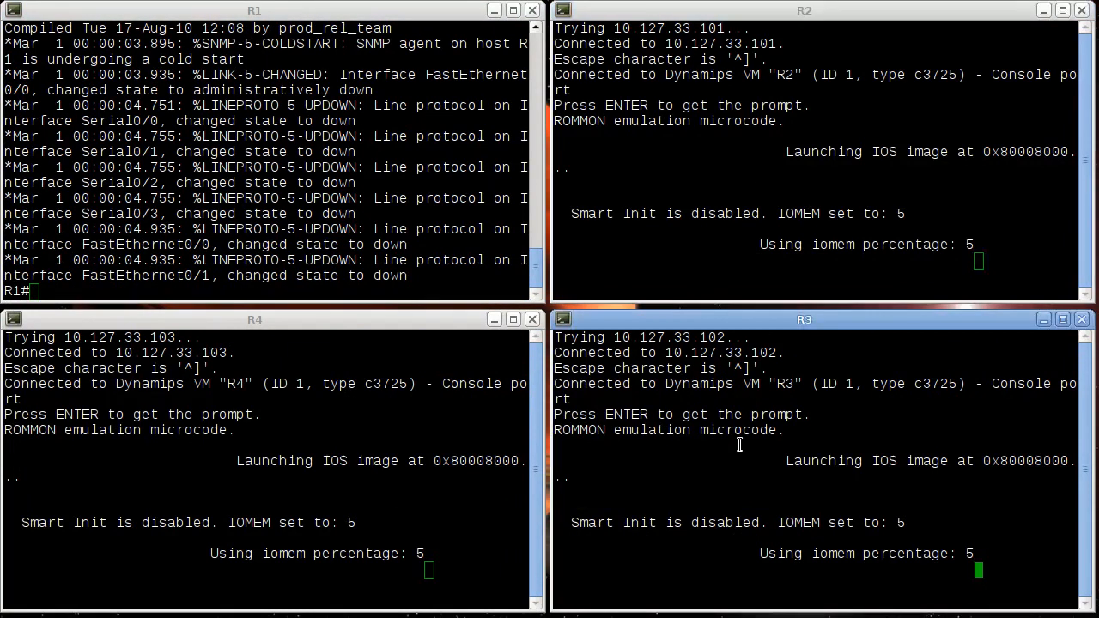
{"action": "left_click", "coordinate": [243, 522]}
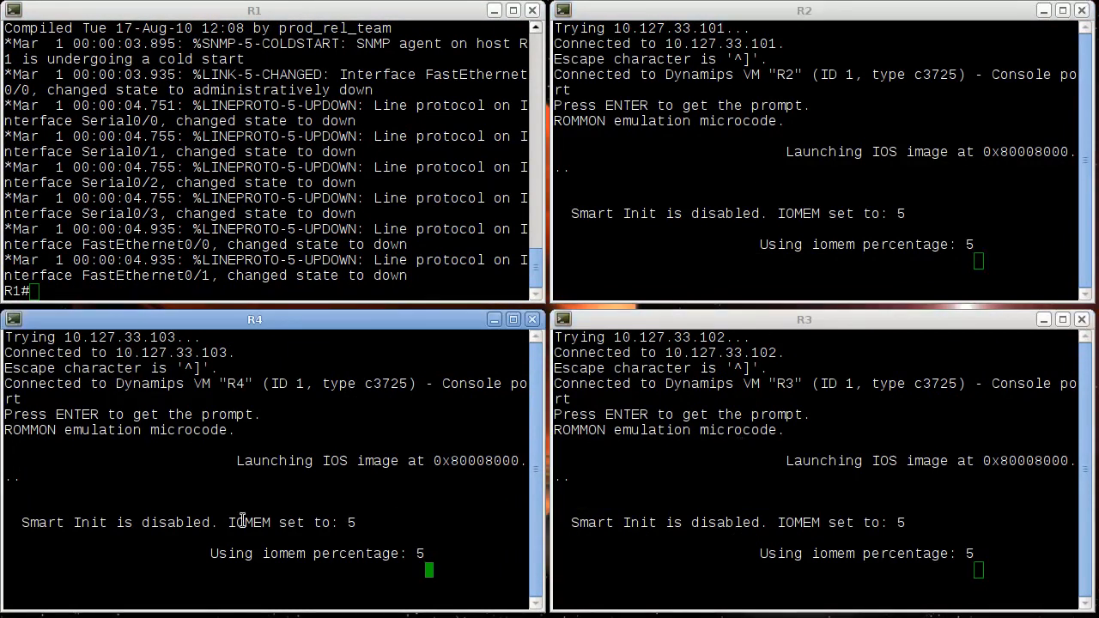
{"action": "left_click", "coordinate": [274, 167]}
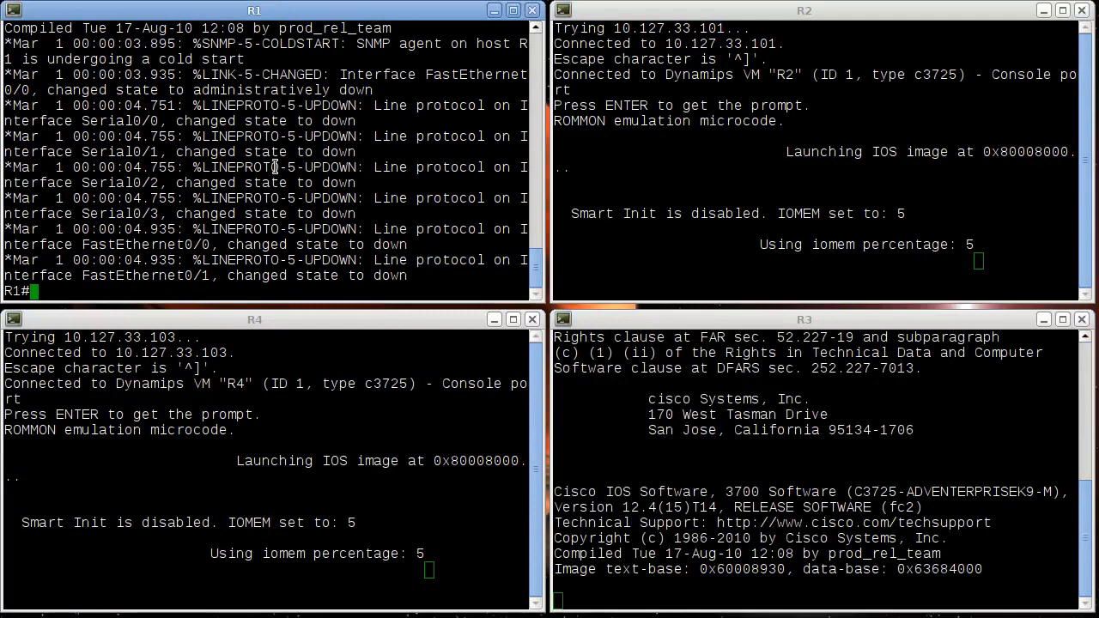
- Try to enter interface f0/0 on R1 directly from the privileged prompt
{"action": "type", "text": "int f0/0"}
{"action": "key", "text": "Return"}
- In R1's configuration mode, assign 10.0.12.1 with mask 255.255.255.252 to interface f0/0 and enable the interface
{"action": "type", "text": "conf t"}
{"action": "key", "text": "Return"}
{"action": "type", "text": "int f0/"}
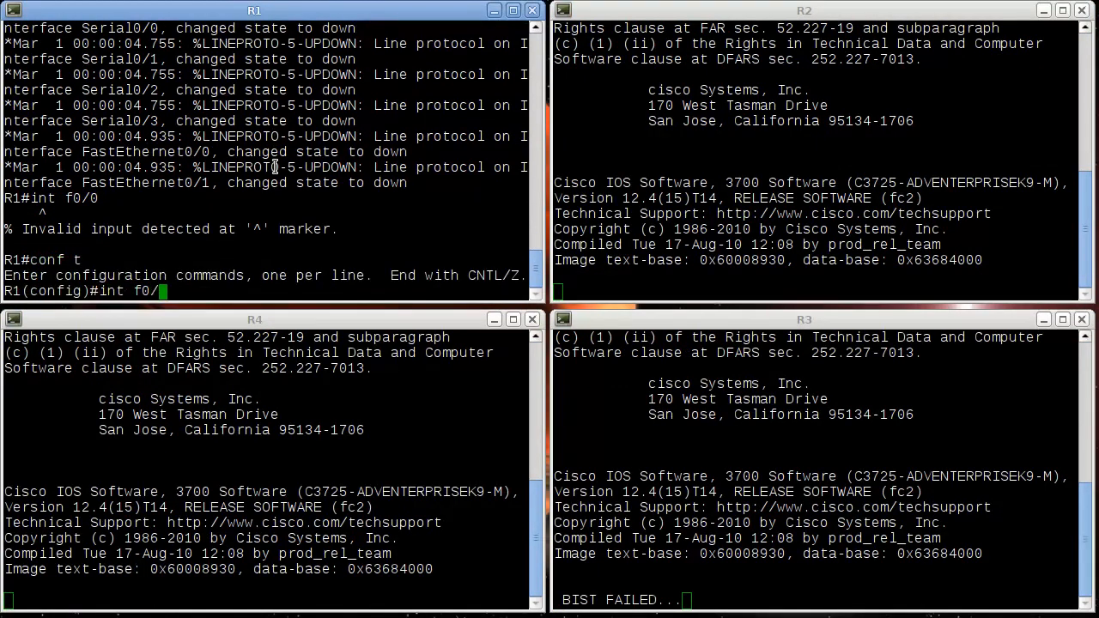
{"action": "type", "text": "0"}
{"action": "key", "text": "Return"}
{"action": "type", "text": "ip"}
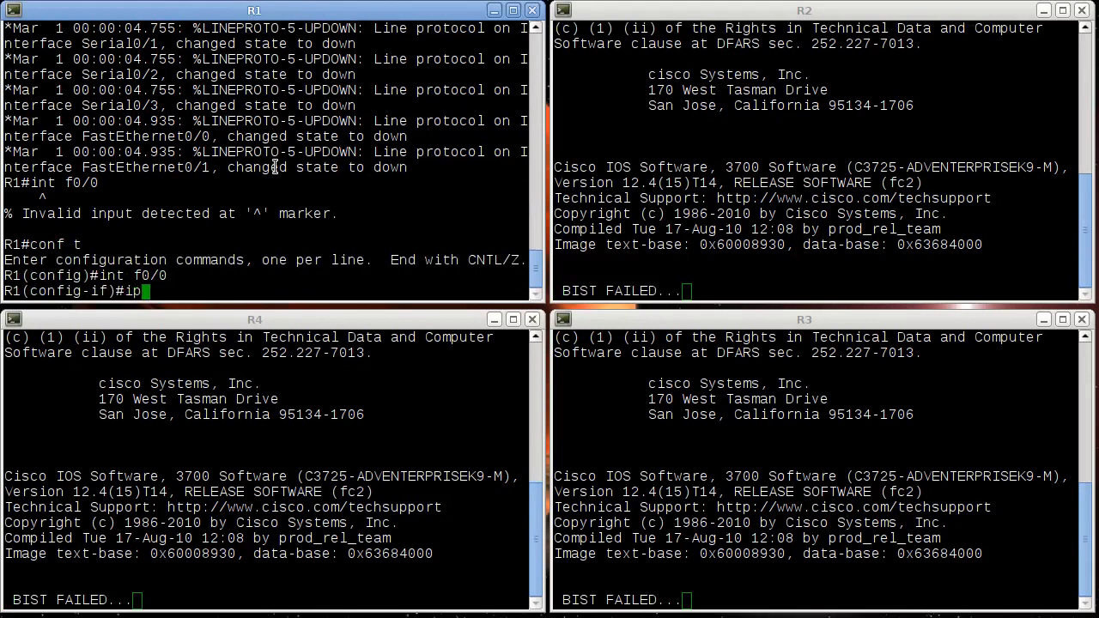
{"action": "type", "text": " addr 10."}
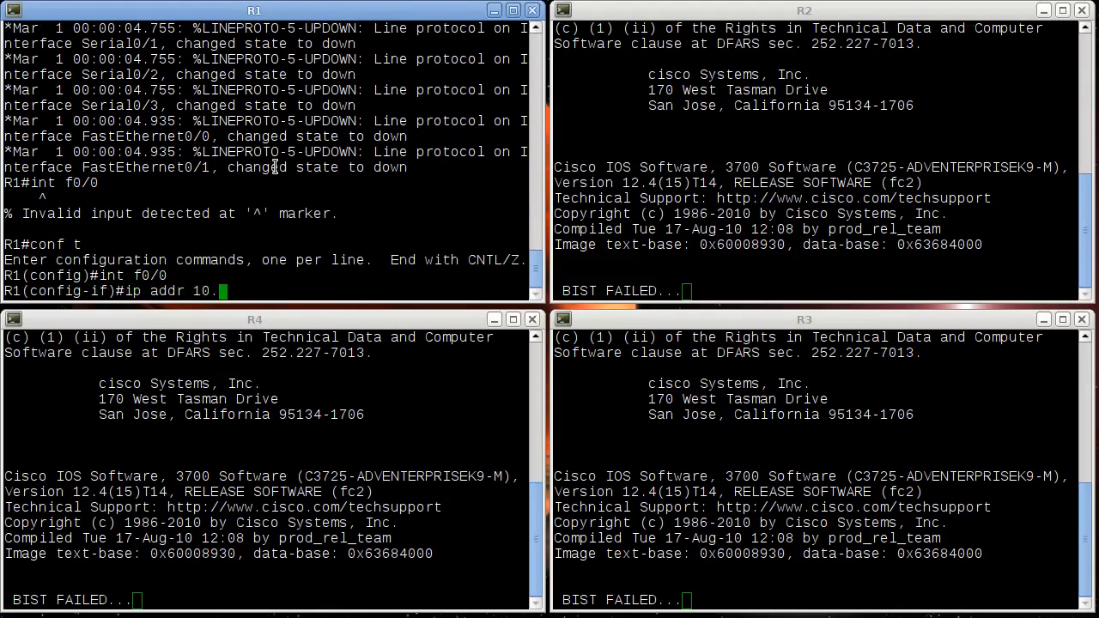
{"action": "type", "text": "0.12.1 255.25"}
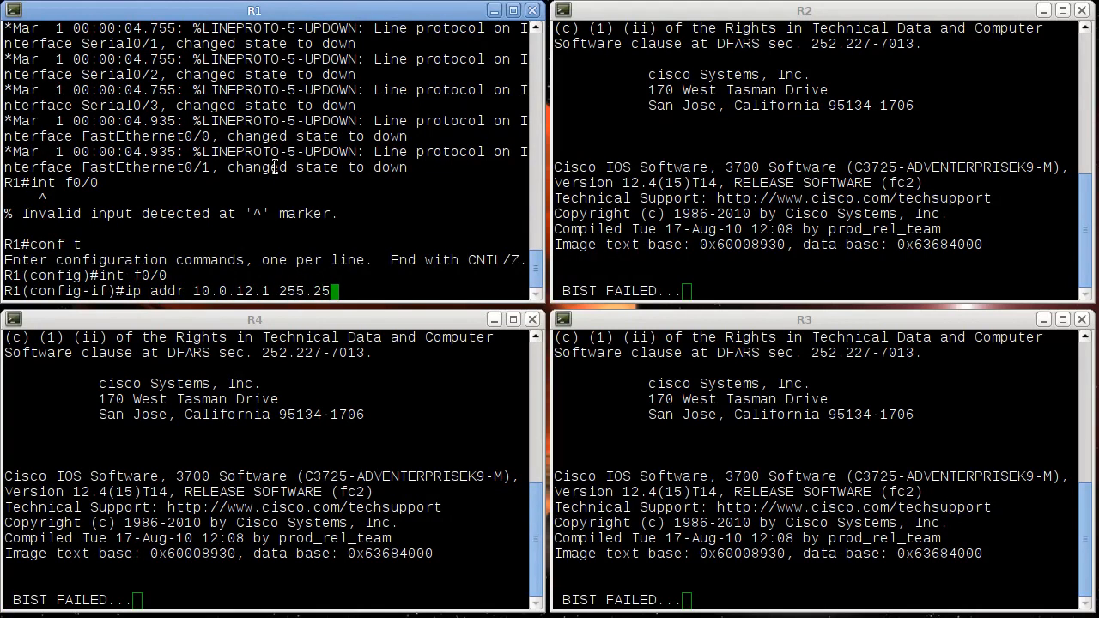
{"action": "type", "text": "5.255.252"}
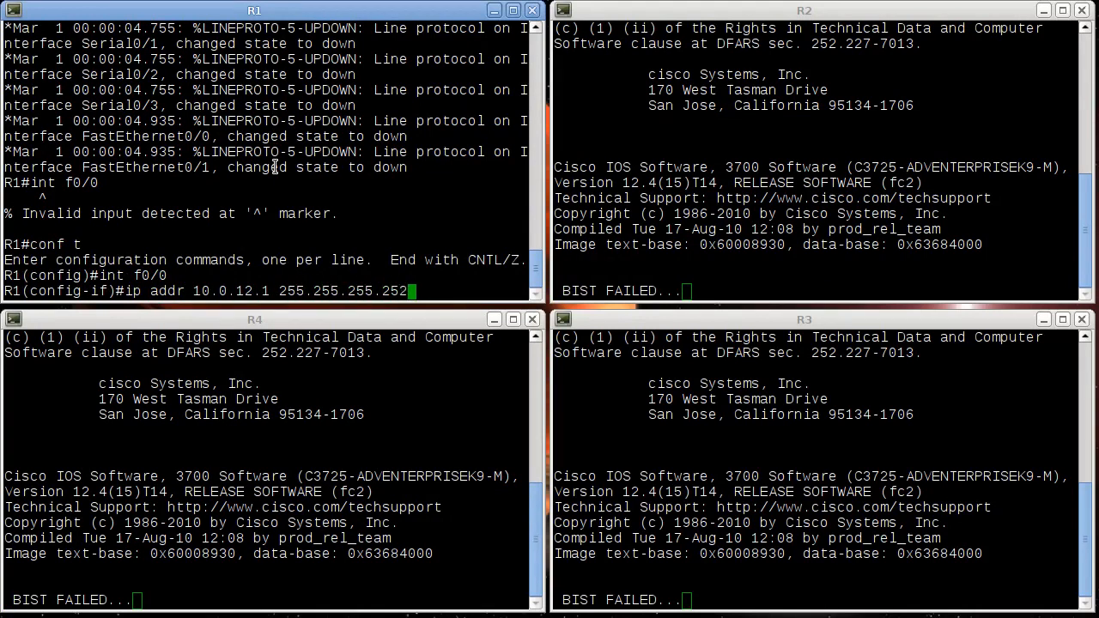
{"action": "key", "text": "Return"}
{"action": "type", "text": "no shut"}
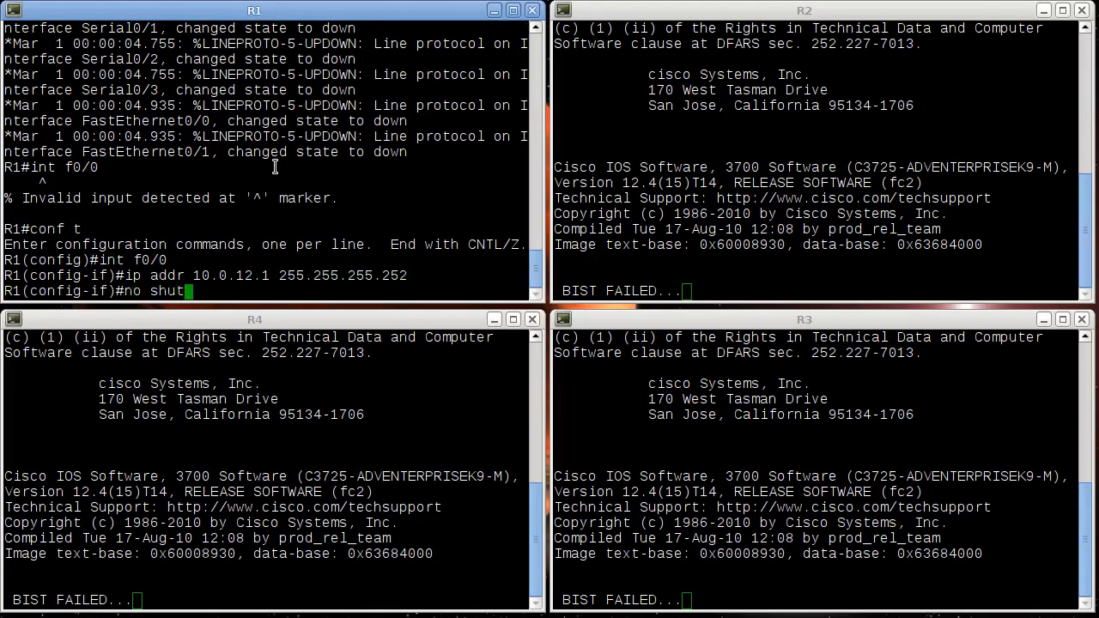
{"action": "key", "text": "Return"}
- Assign 10.0.14.1 with mask 255.255.255.252 to R1's interface f0/1 and enable the interface
{"action": "type", "text": "int f0/"}
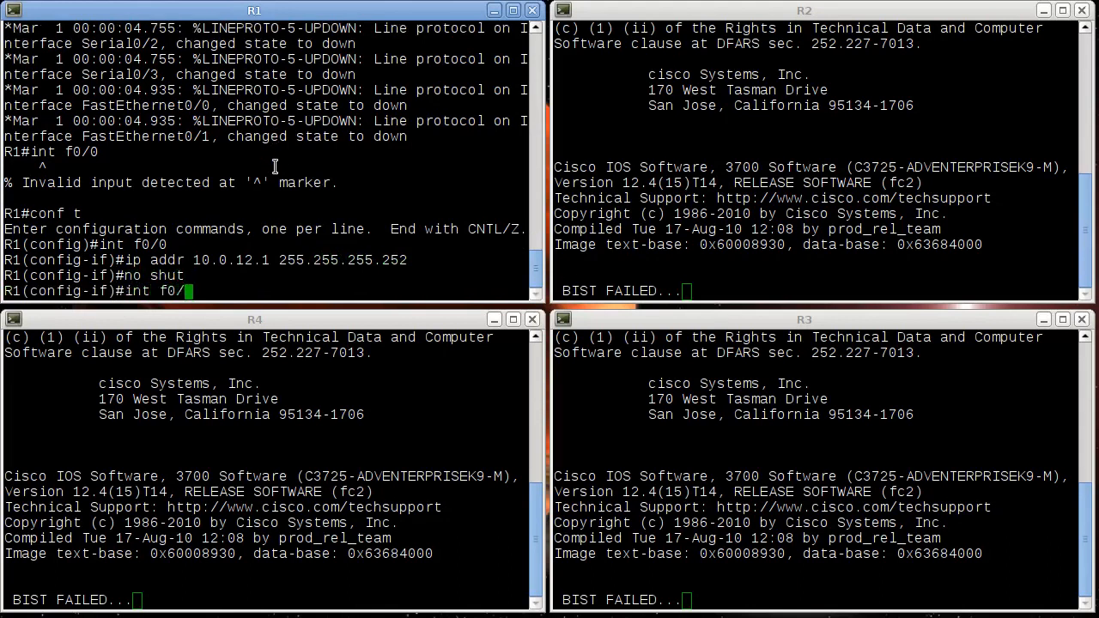
{"action": "type", "text": "1"}
{"action": "key", "text": "Return"}
{"action": "type", "text": "ip addr "}
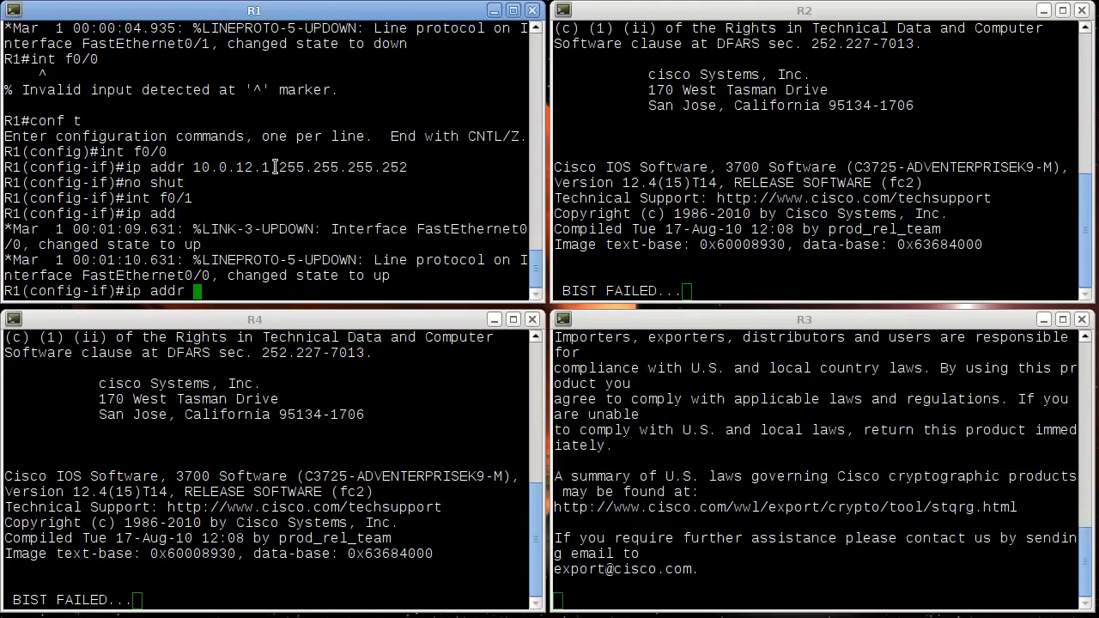
{"action": "type", "text": "10.0.14.1 255.2"}
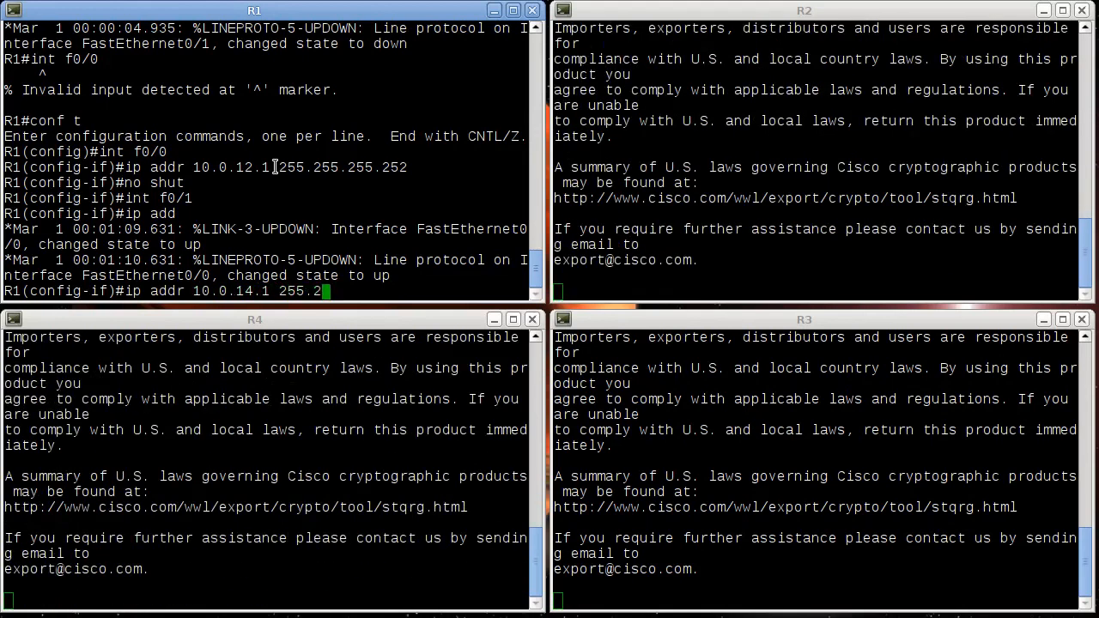
{"action": "type", "text": "55.255.252"}
{"action": "key", "text": "Return"}
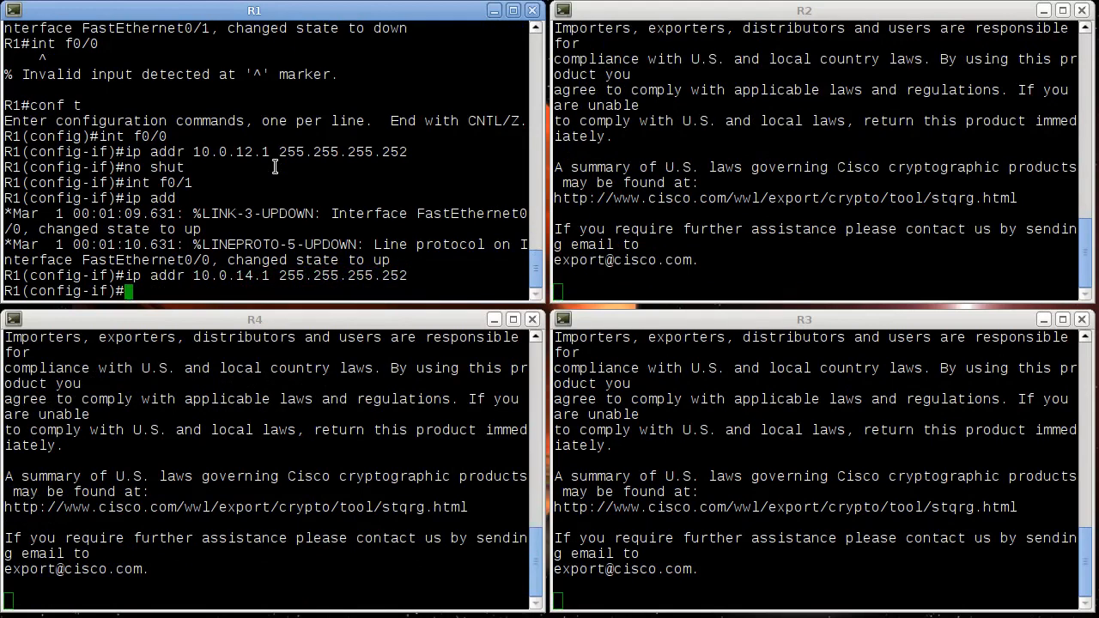
{"action": "type", "text": "no shut"}
{"action": "key", "text": "Return"}
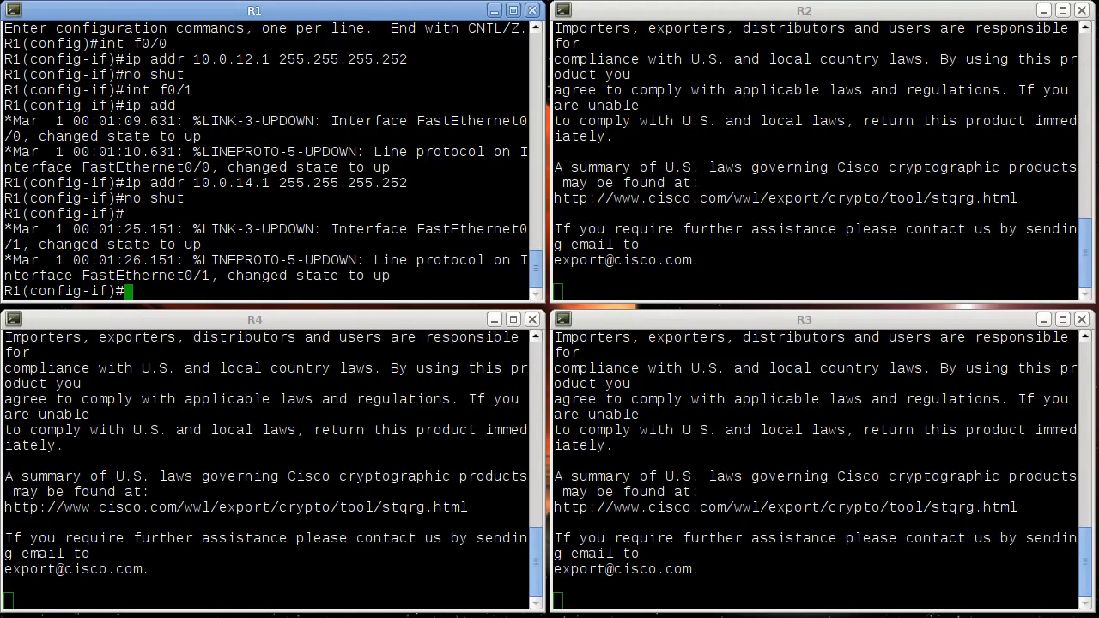
- Switch back to GNS3 and add a text note reading 10.0.12.1 beside R1 on the R1–R2 link
{"action": "key", "text": "alt+Tab"}
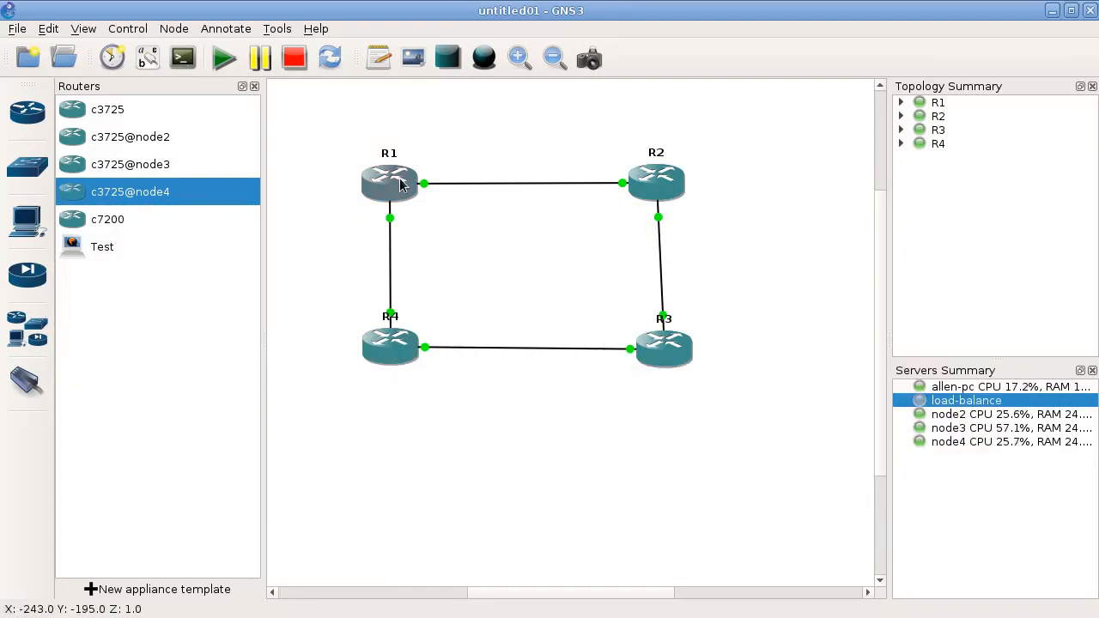
{"action": "mouse_move", "coordinate": [372, 352]}
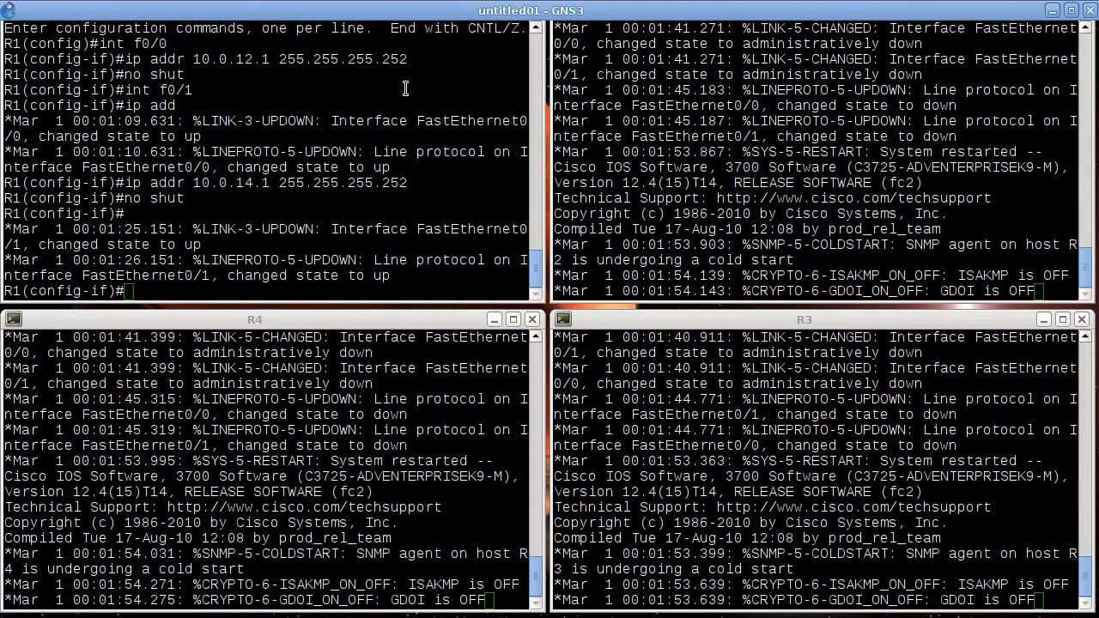
{"action": "left_click", "coordinate": [406, 10]}
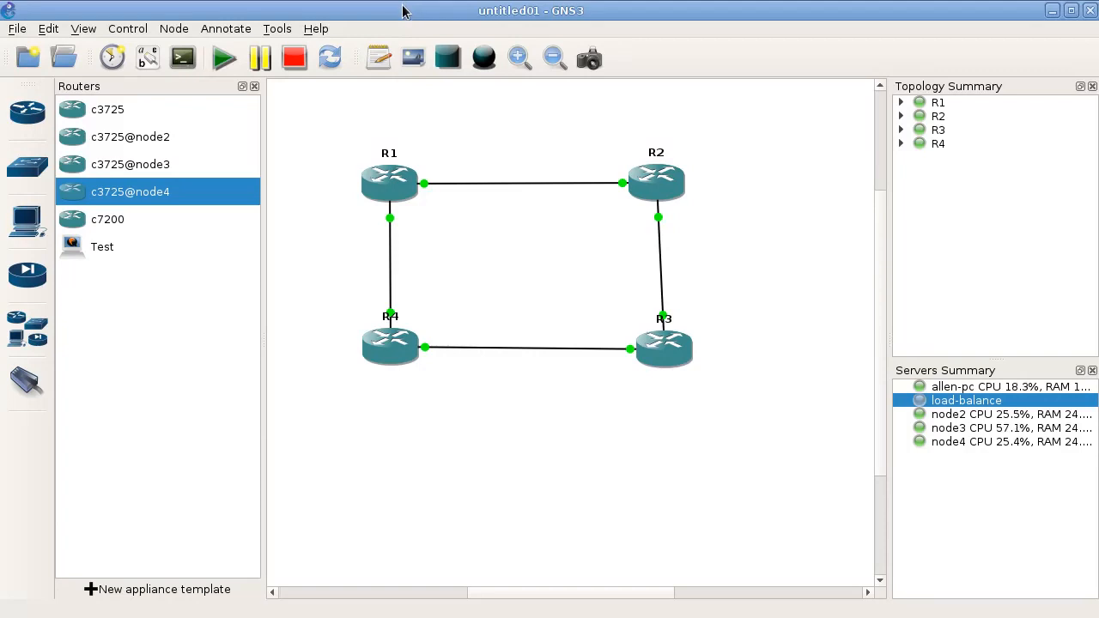
{"action": "left_click", "coordinate": [379, 58]}
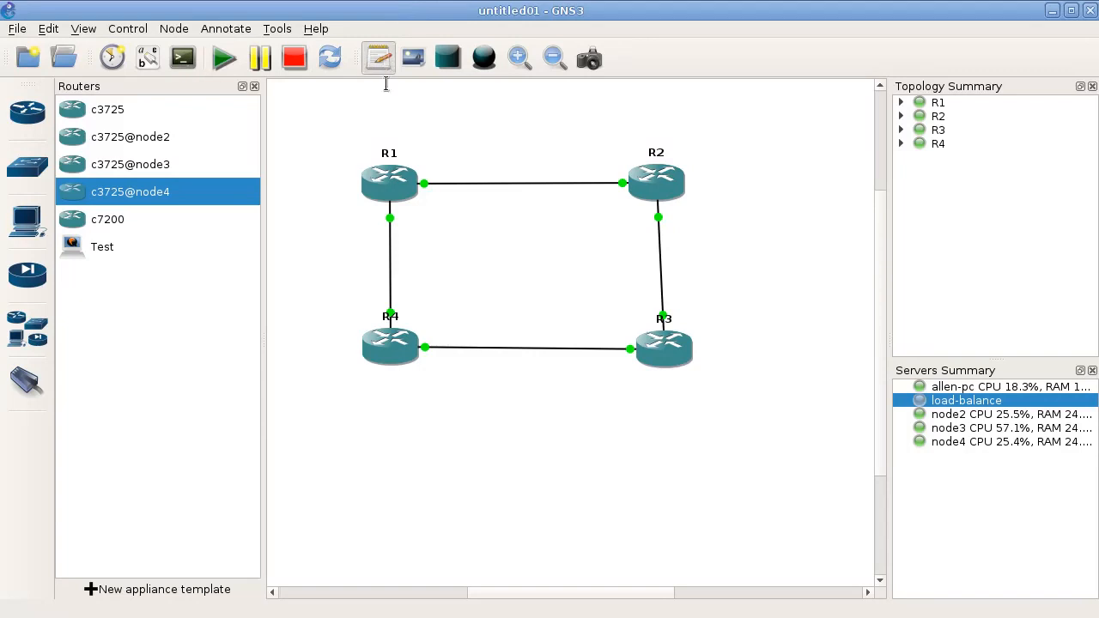
{"action": "left_click", "coordinate": [423, 173]}
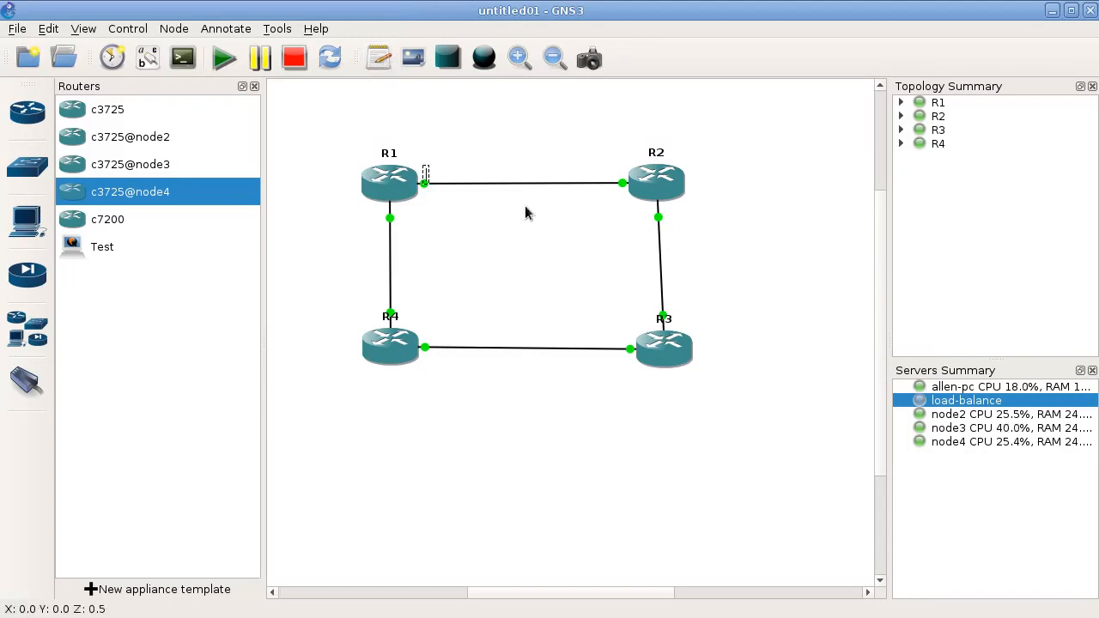
{"action": "type", "text": "10.0.12.1"}
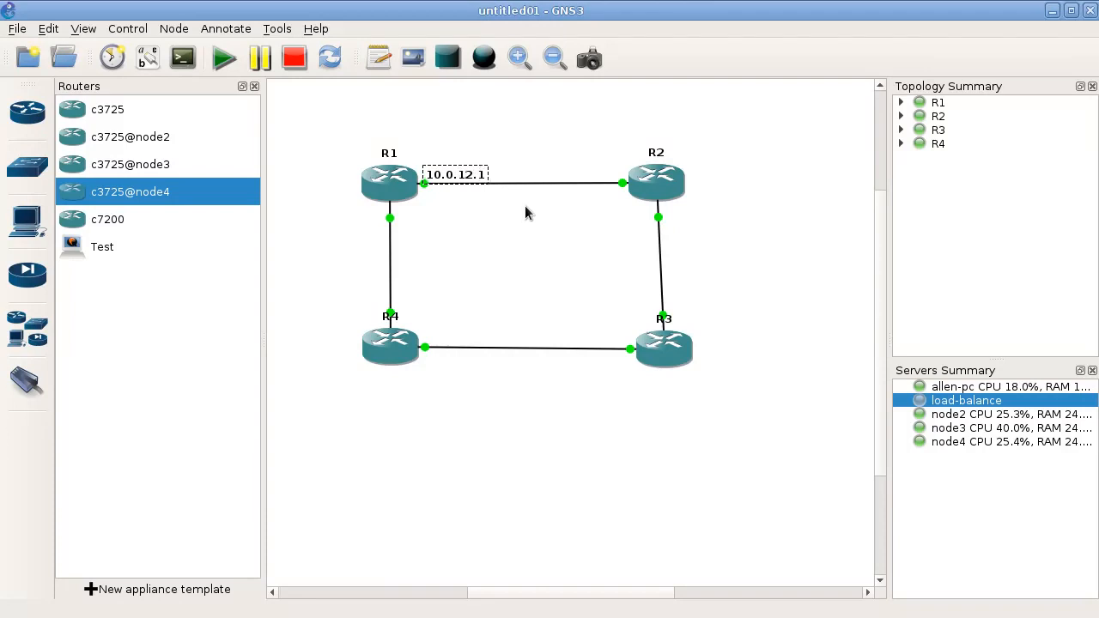
- Add a text note reading 10.0.12.2 beside R2 on the R1–R2 link
{"action": "left_click", "coordinate": [379, 58]}
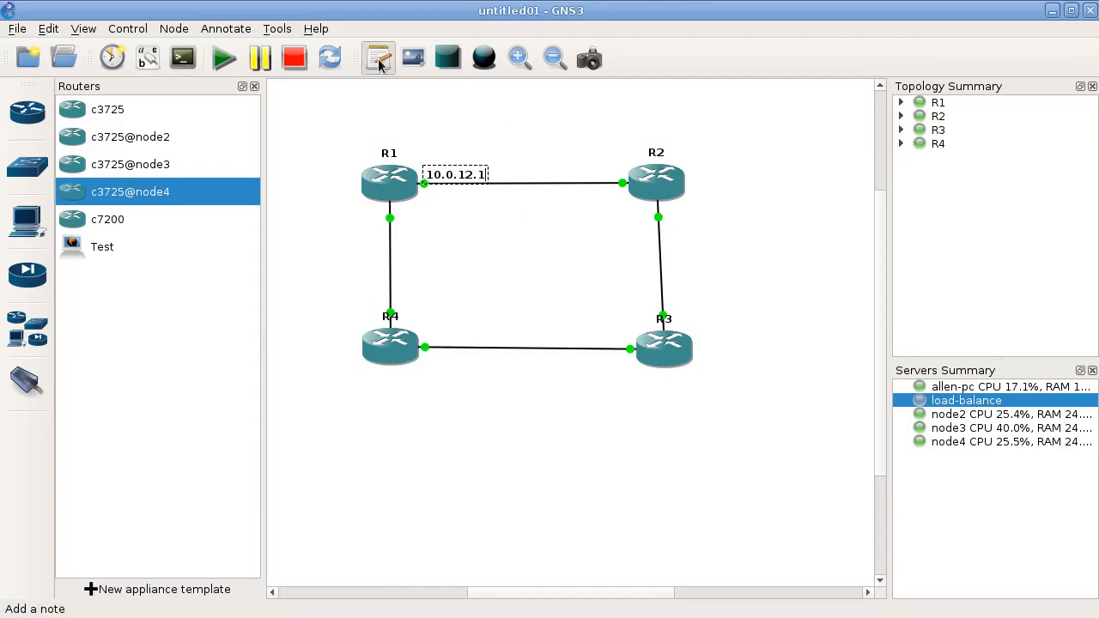
{"action": "left_click", "coordinate": [575, 172]}
{"action": "type", "text": "10.0.12.2"}
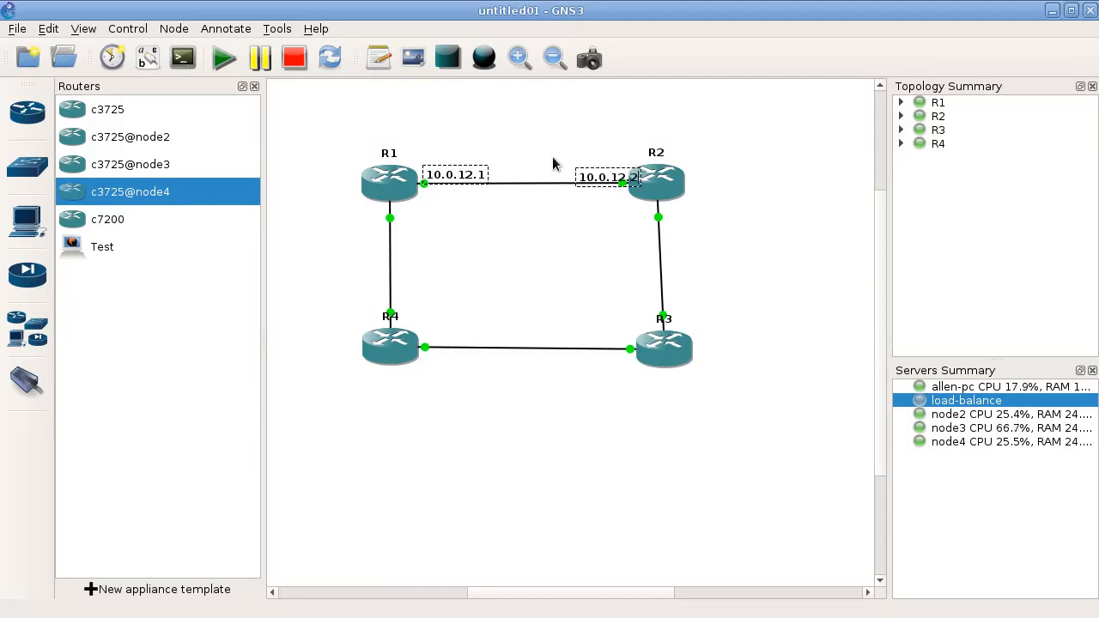
- Label the R1–R4 link with text notes reading 10.0.14.1 beside R1 and 10.0.14.2 beside R4
{"action": "left_click", "coordinate": [369, 58]}
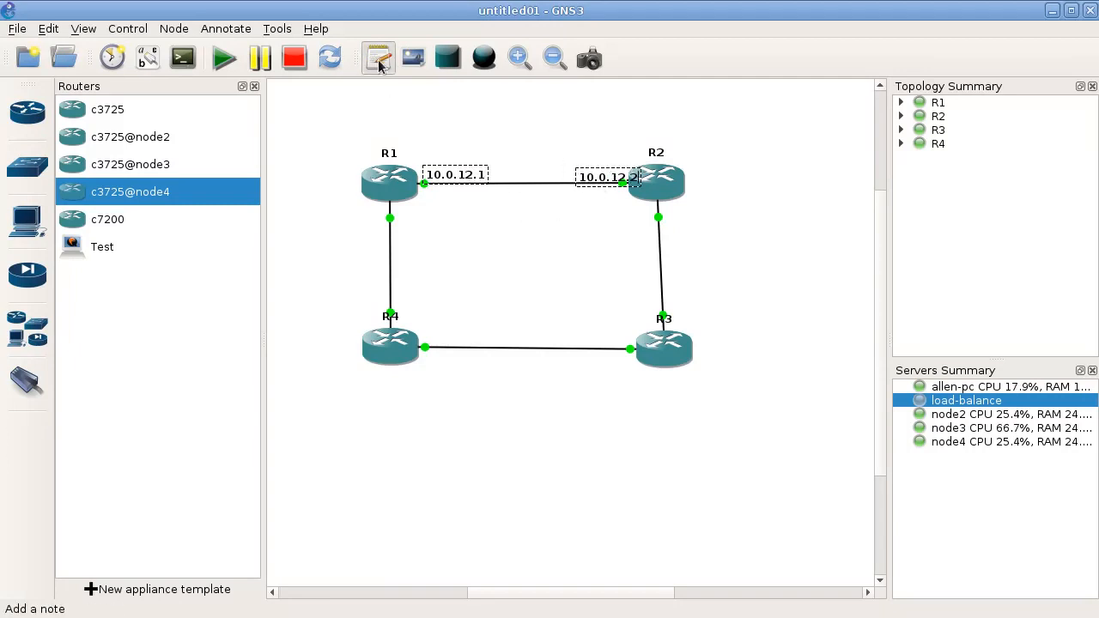
{"action": "left_click", "coordinate": [404, 220]}
{"action": "type", "text": "10.0.14.1"}
{"action": "left_click", "coordinate": [379, 58]}
{"action": "left_click", "coordinate": [413, 315]}
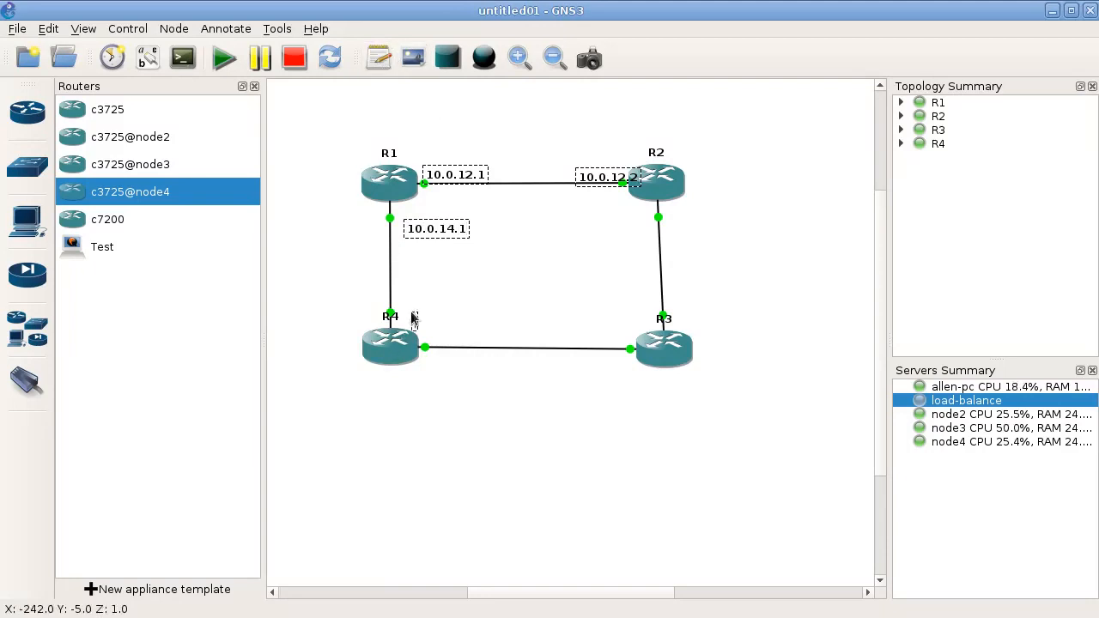
{"action": "type", "text": "10.0.14.2"}
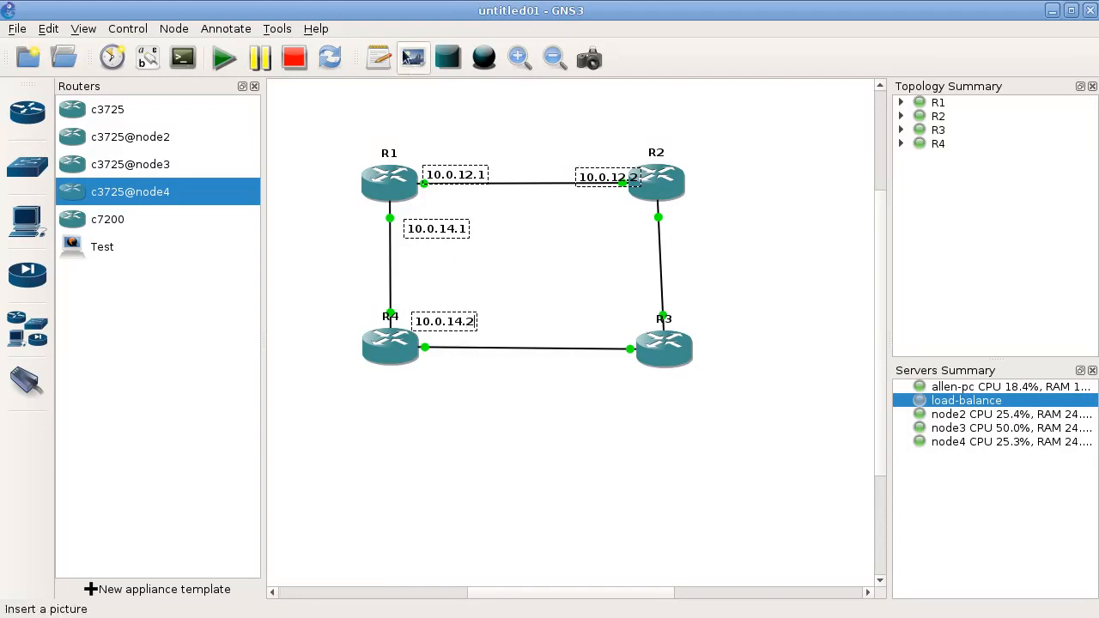
- Label the R4–R3 link with text notes reading 10.0.34.2 beside R4 and 10.0.34.1 beside R3
{"action": "left_click", "coordinate": [378, 57]}
{"action": "left_click", "coordinate": [423, 368]}
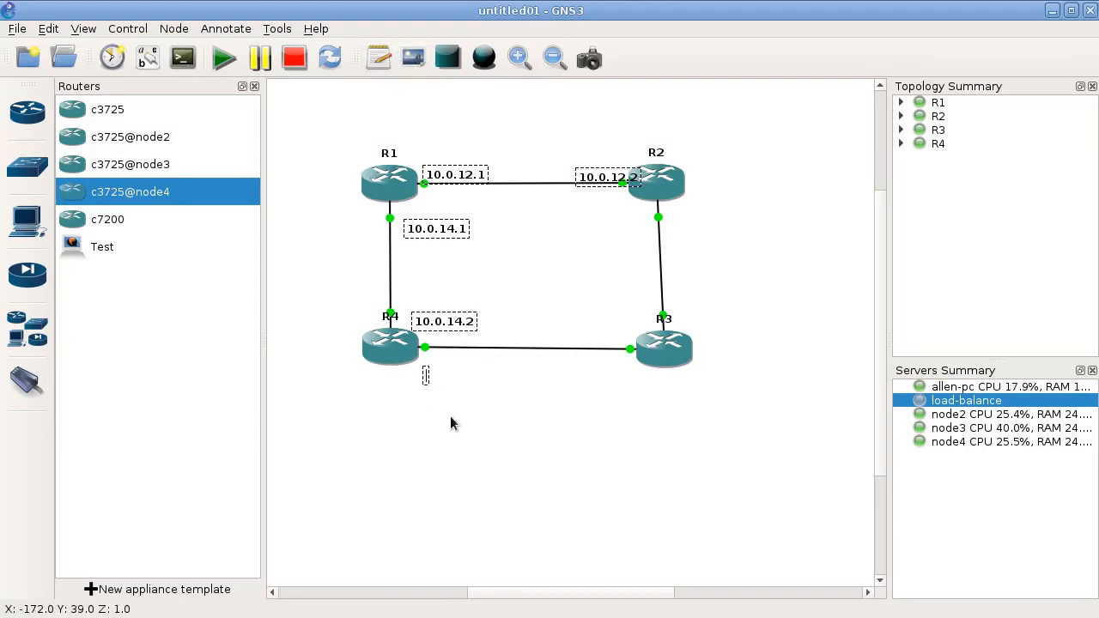
{"action": "type", "text": "10.0.3"}
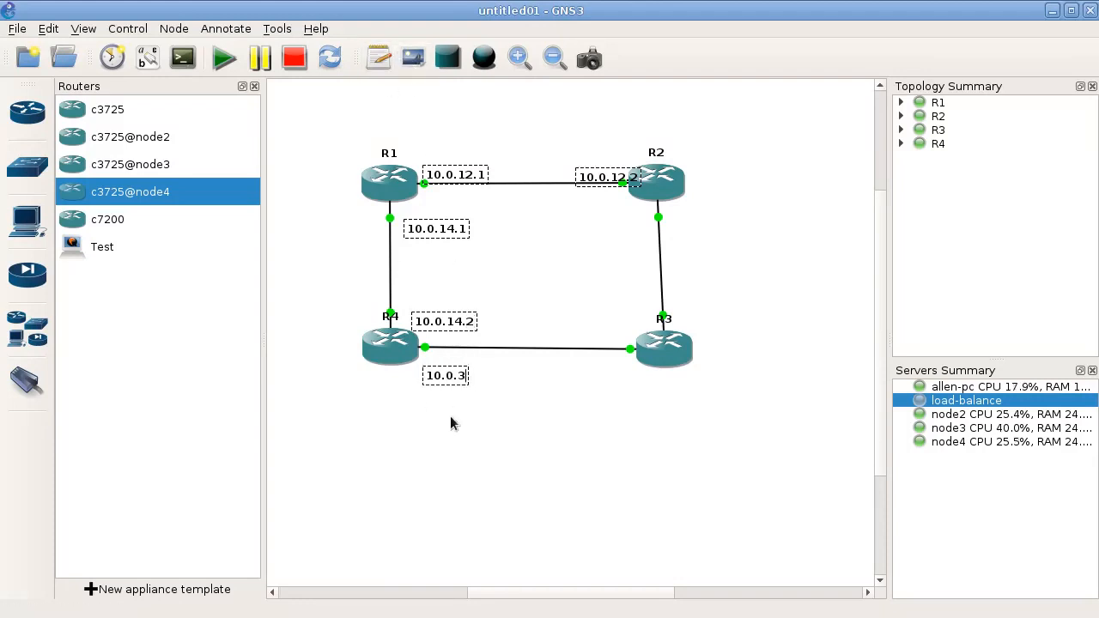
{"action": "type", "text": "4.2"}
{"action": "left_click", "coordinate": [382, 58]}
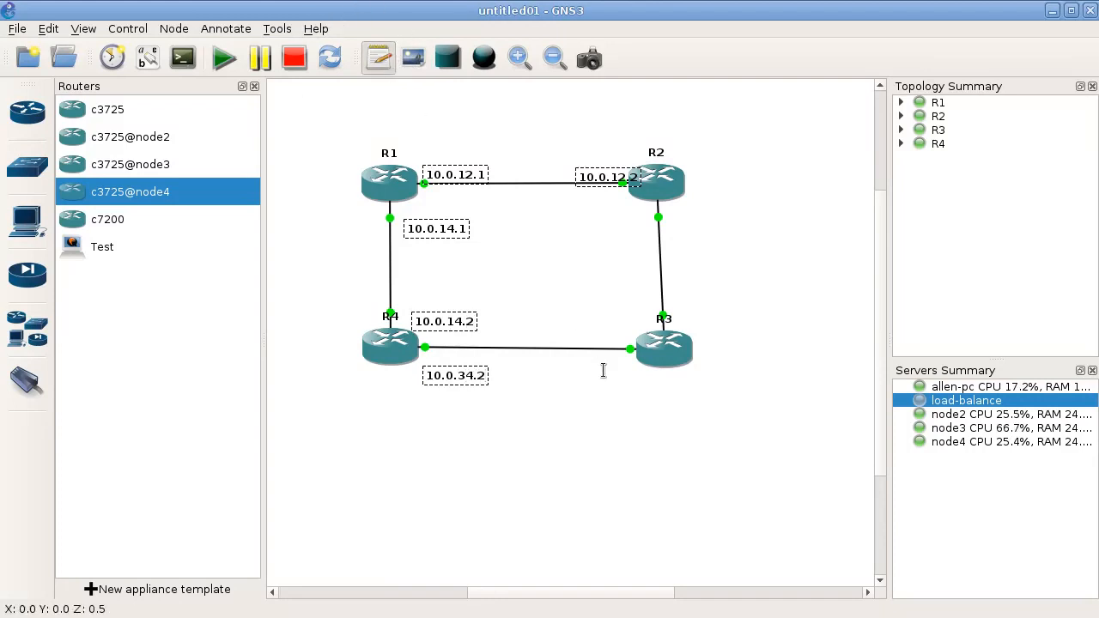
{"action": "type", "text": "10.0"}
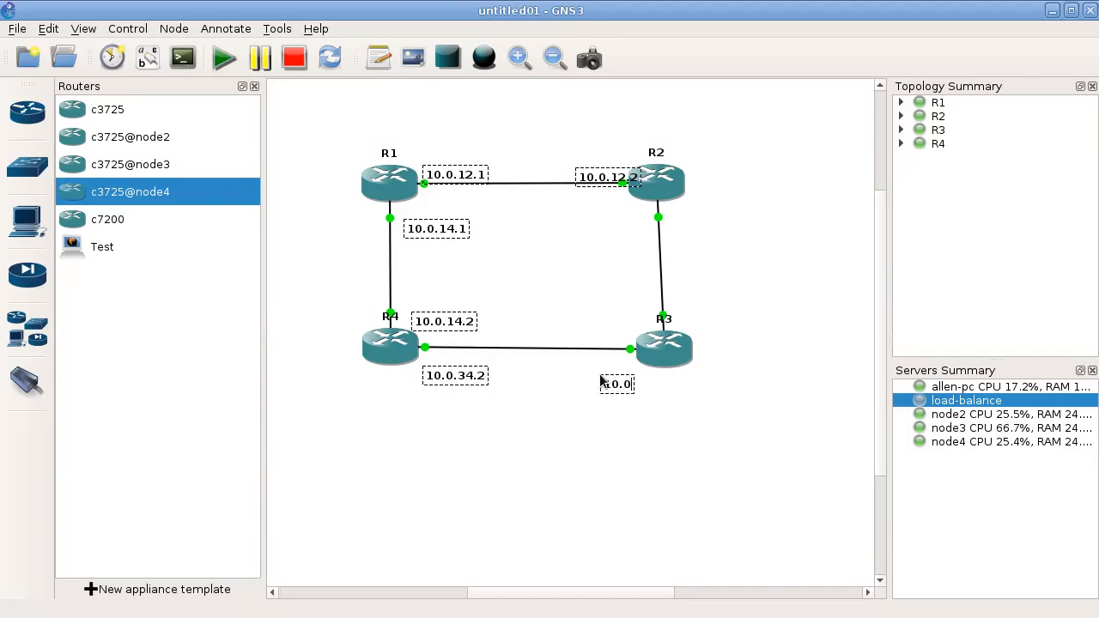
{"action": "type", "text": ".34.1"}
- Label the R2–R3 link with text notes reading 10.0.23.1 beside R2 and 10.0.23.2 beside R3
{"action": "left_click", "coordinate": [379, 59]}
{"action": "left_click", "coordinate": [677, 219]}
{"action": "type", "text": "10."}
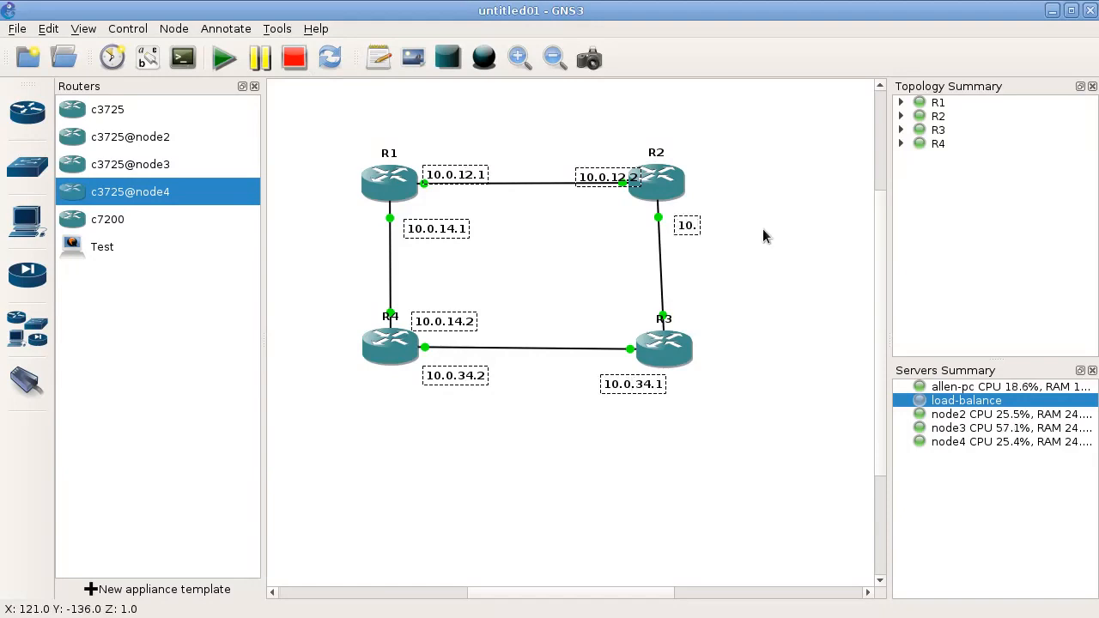
{"action": "type", "text": "0.23.1"}
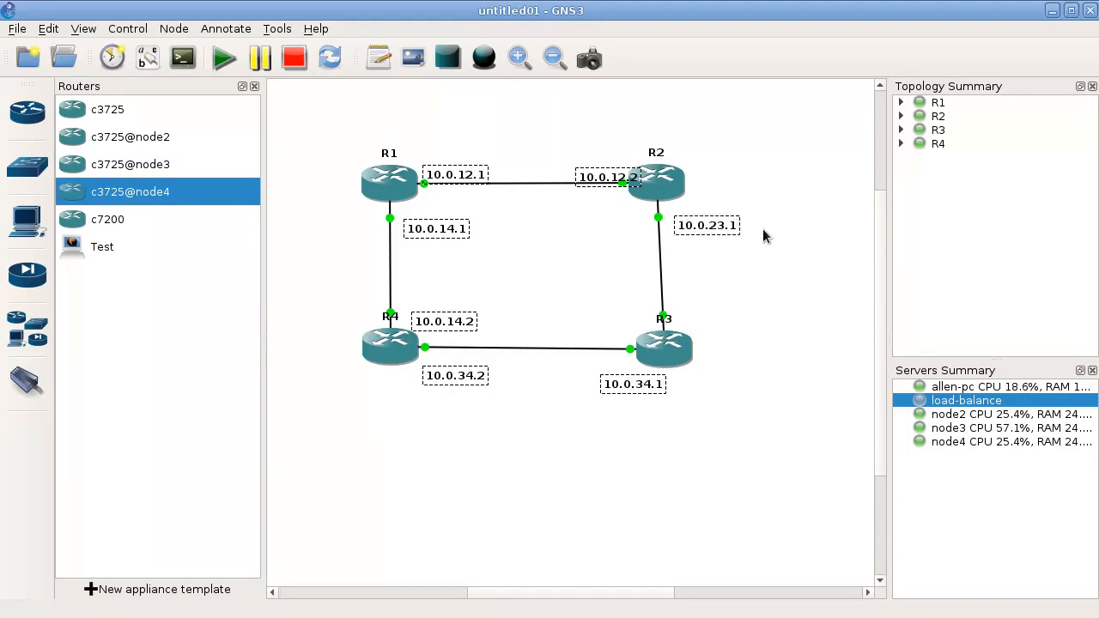
{"action": "left_click", "coordinate": [379, 57]}
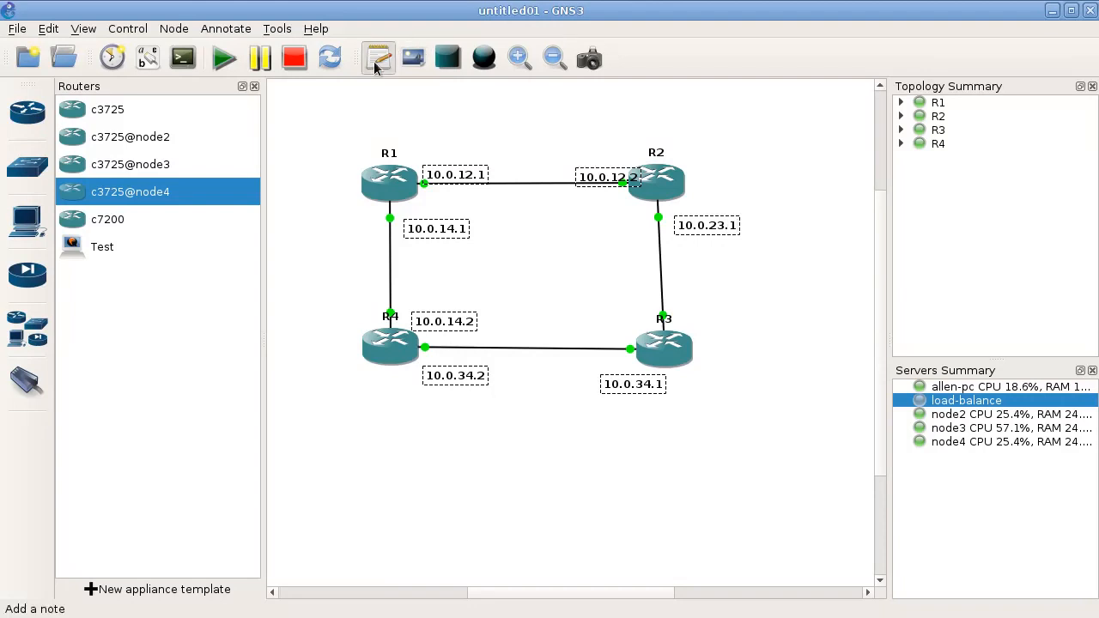
{"action": "left_click", "coordinate": [691, 311]}
{"action": "type", "text": "10.0.23.2"}
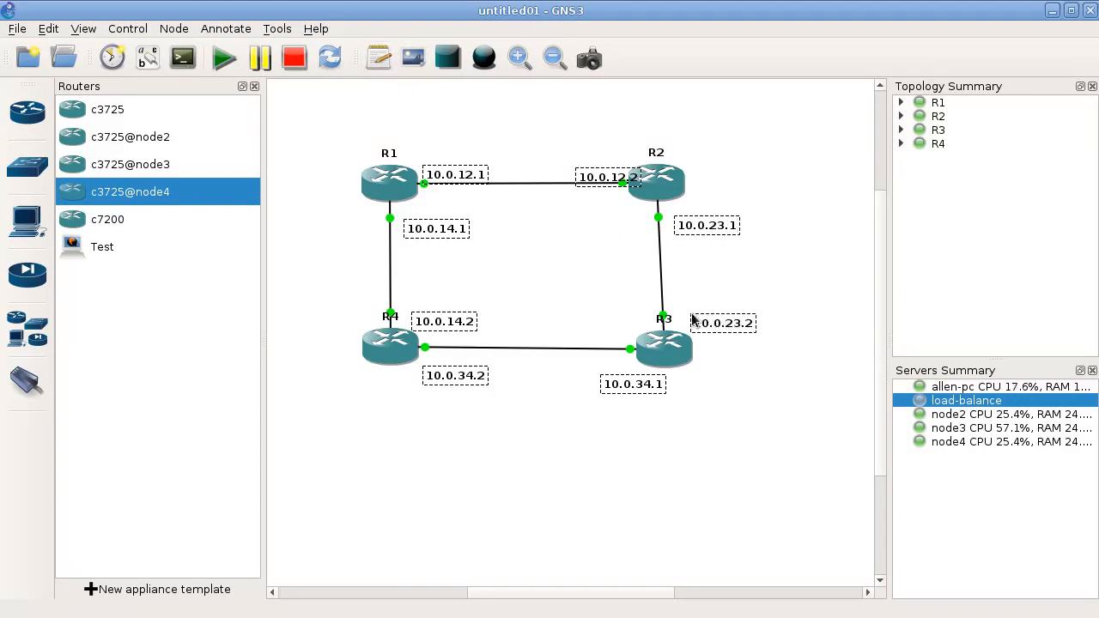
- Move the address notes closer to their interface endpoints, leaving only R1's 10.0.12.1 note in place
{"action": "left_click", "coordinate": [584, 135]}
{"action": "left_click_drag", "start_coordinate": [589, 183], "coordinate": [575, 177]}
{"action": "left_click_drag", "start_coordinate": [451, 235], "coordinate": [442, 221]}
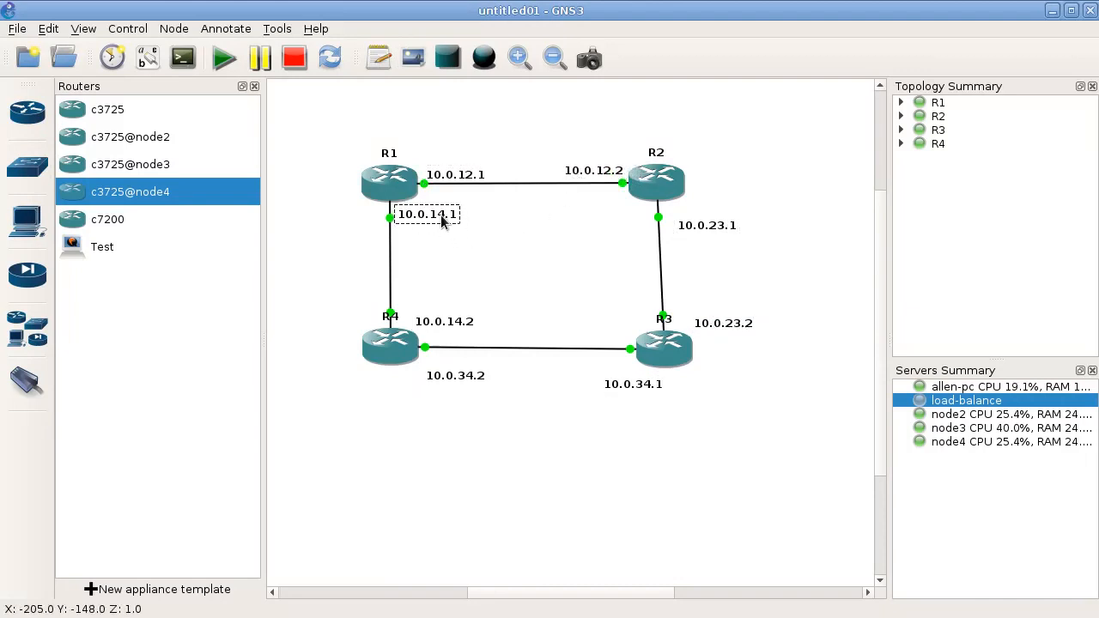
{"action": "left_click_drag", "start_coordinate": [443, 324], "coordinate": [437, 311]}
{"action": "left_click_drag", "start_coordinate": [436, 383], "coordinate": [430, 371]}
{"action": "left_click_drag", "start_coordinate": [638, 384], "coordinate": [607, 365]}
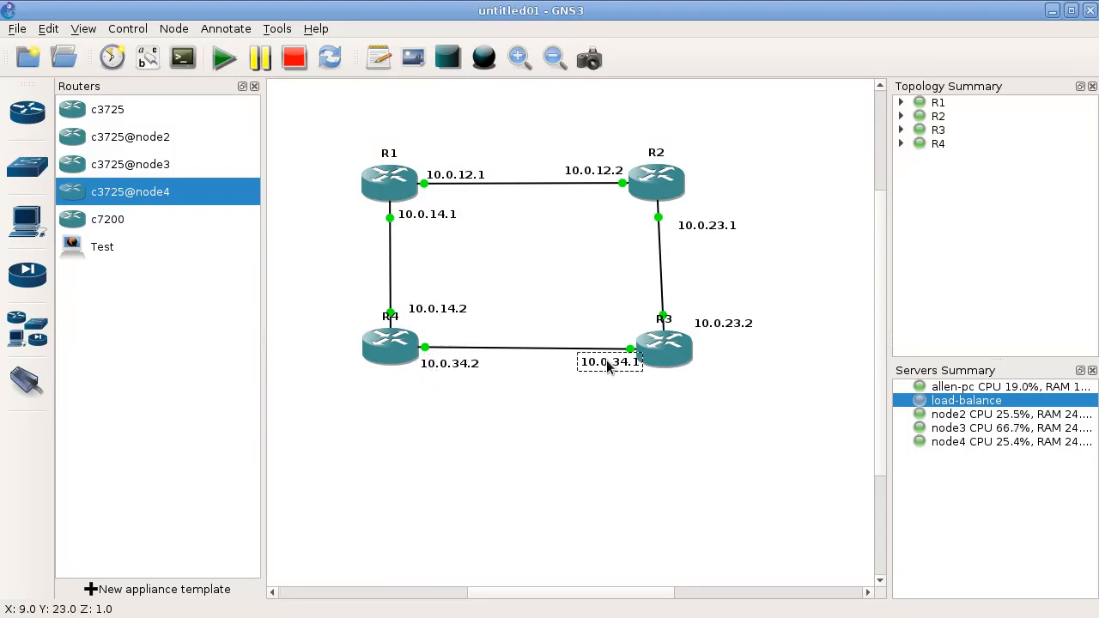
{"action": "left_click_drag", "start_coordinate": [715, 326], "coordinate": [700, 316]}
{"action": "left_click_drag", "start_coordinate": [699, 237], "coordinate": [692, 226]}
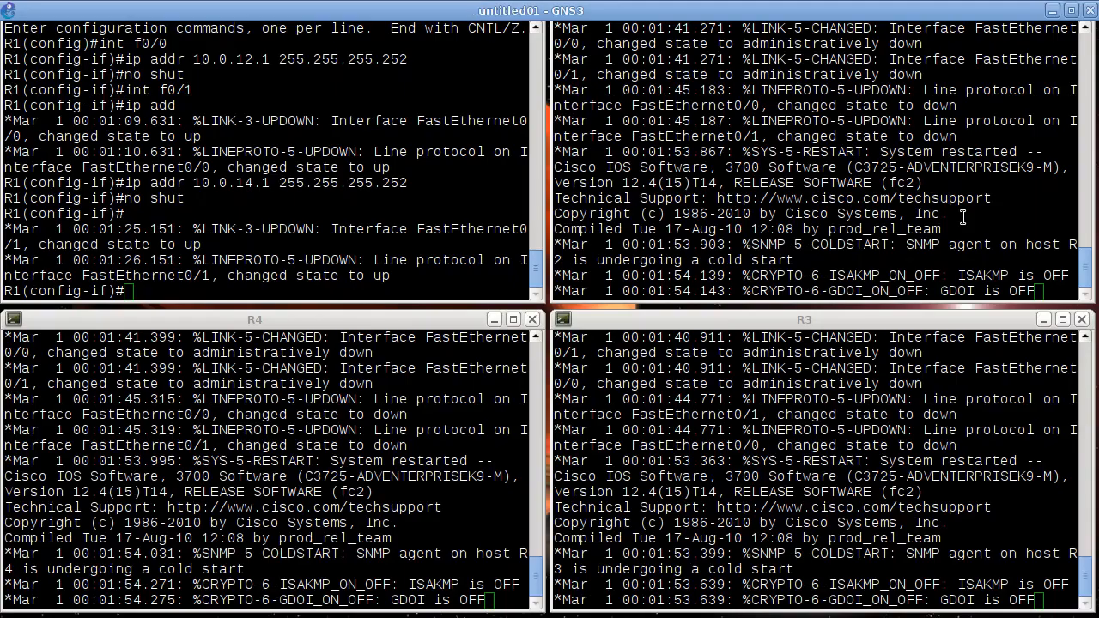
- Switch to the router consoles and bring up the command prompt on R2, R4 and R3
{"action": "left_click", "coordinate": [963, 217]}
{"action": "key", "text": "Return"}
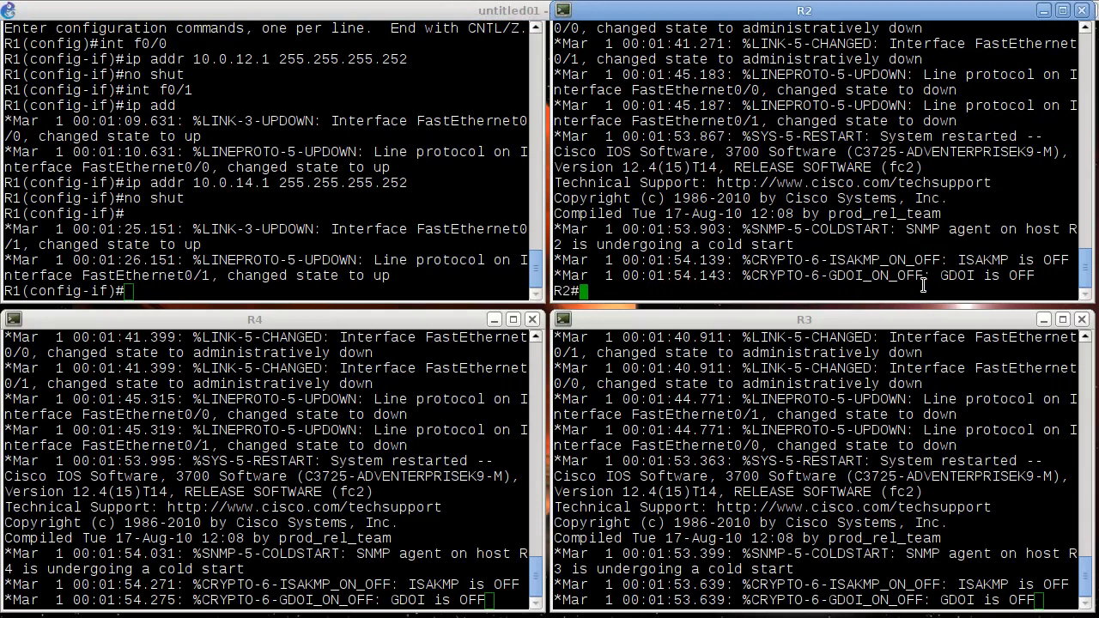
{"action": "left_click", "coordinate": [334, 475]}
{"action": "key", "text": "Return"}
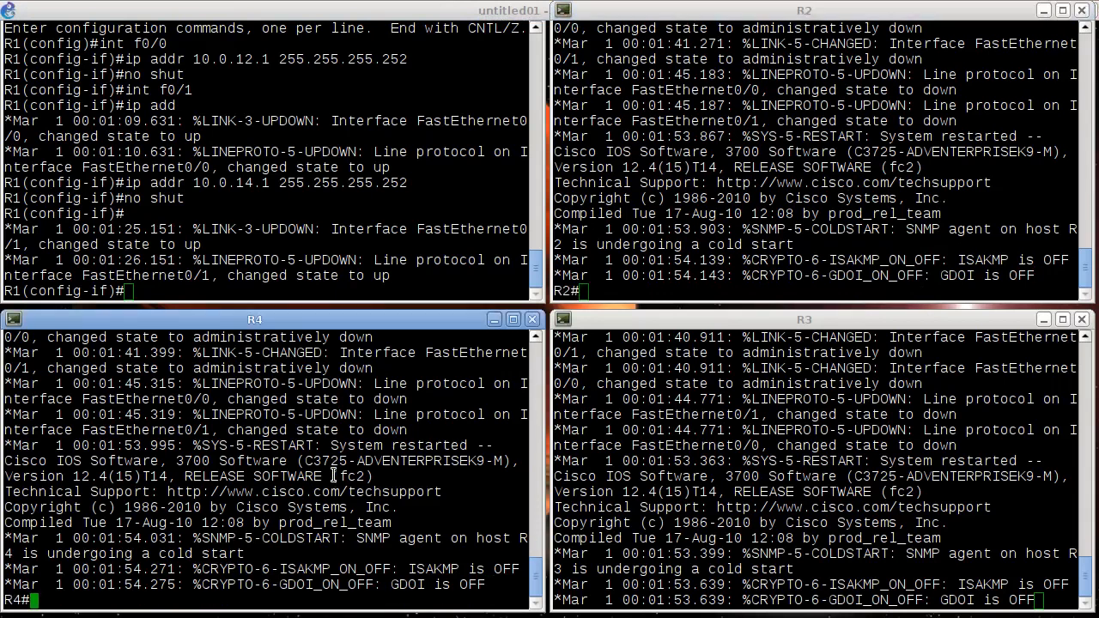
{"action": "left_click", "coordinate": [891, 475]}
{"action": "key", "text": "Return"}
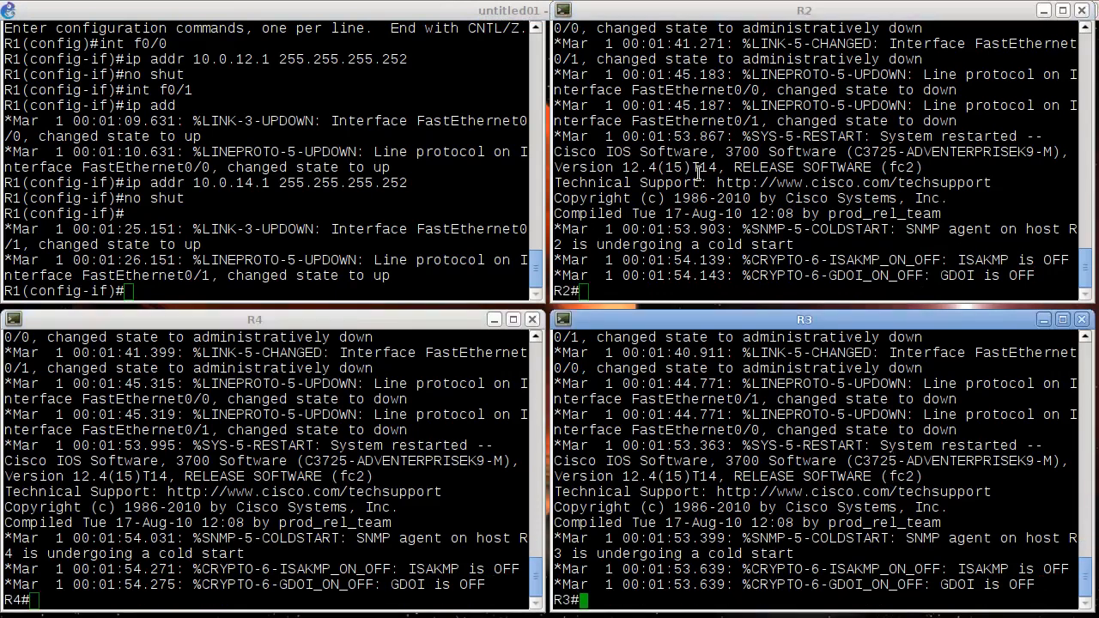
- Try to enter interface f0/0 on R2 directly from the privileged prompt
{"action": "left_click", "coordinate": [852, 215]}
{"action": "type", "text": "int f0/0"}
{"action": "key", "text": "Return"}
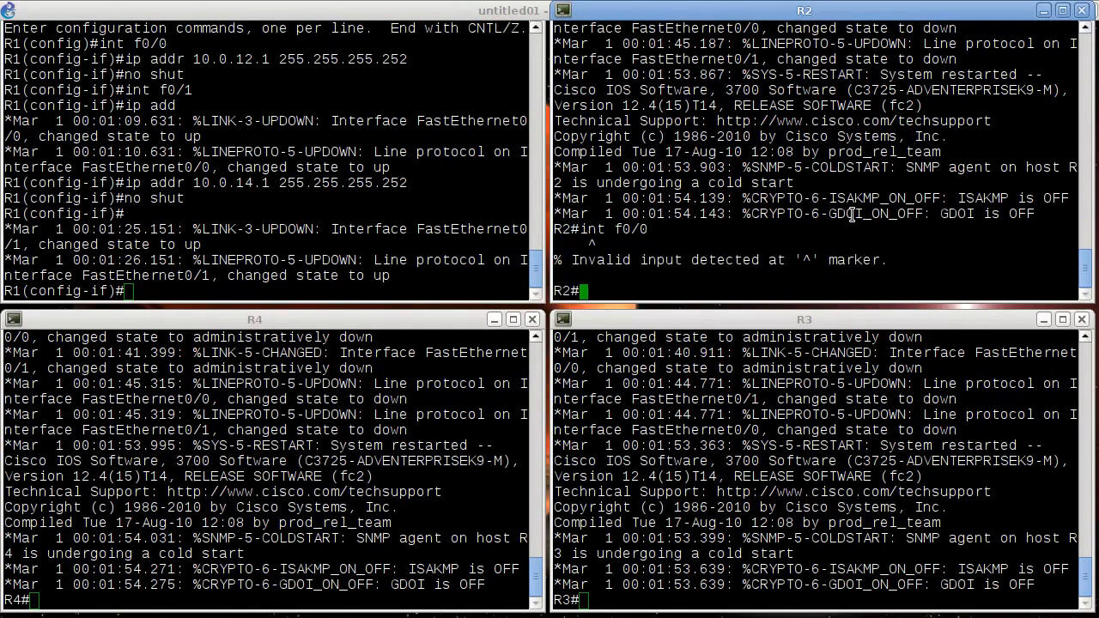
- In R2's configuration mode, assign 10.0.12.2 with mask 255.255.255.252 to interface f0/0
{"action": "type", "text": "conf t"}
{"action": "key", "text": "Return"}
{"action": "type", "text": "int "}
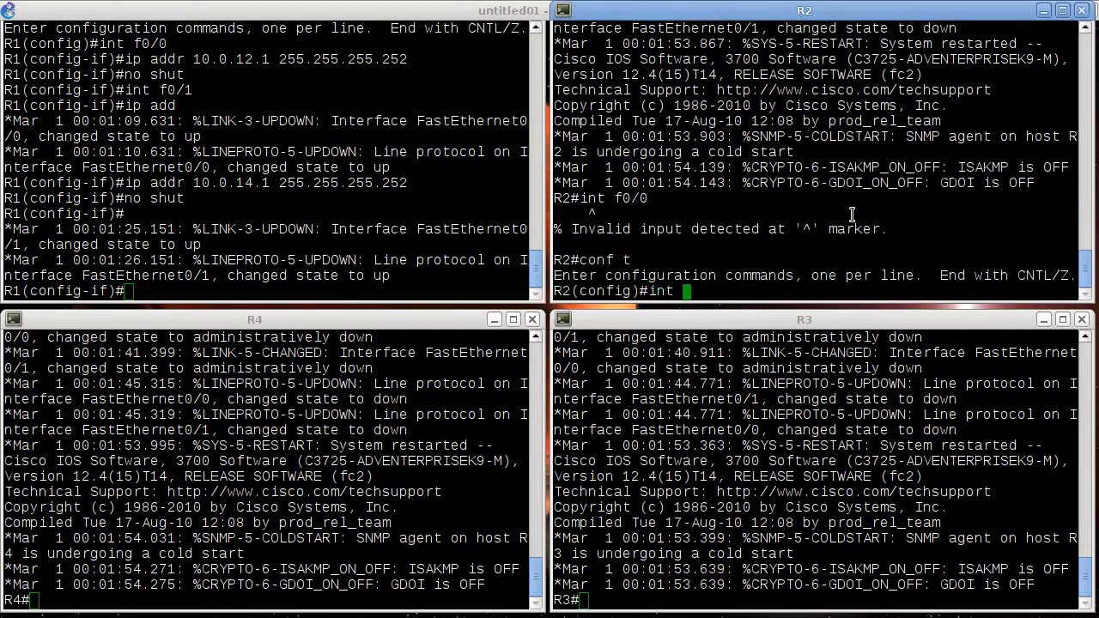
{"action": "type", "text": "f0/0/"}
{"action": "key", "text": "Return"}
{"action": "type", "text": "ip addr"}
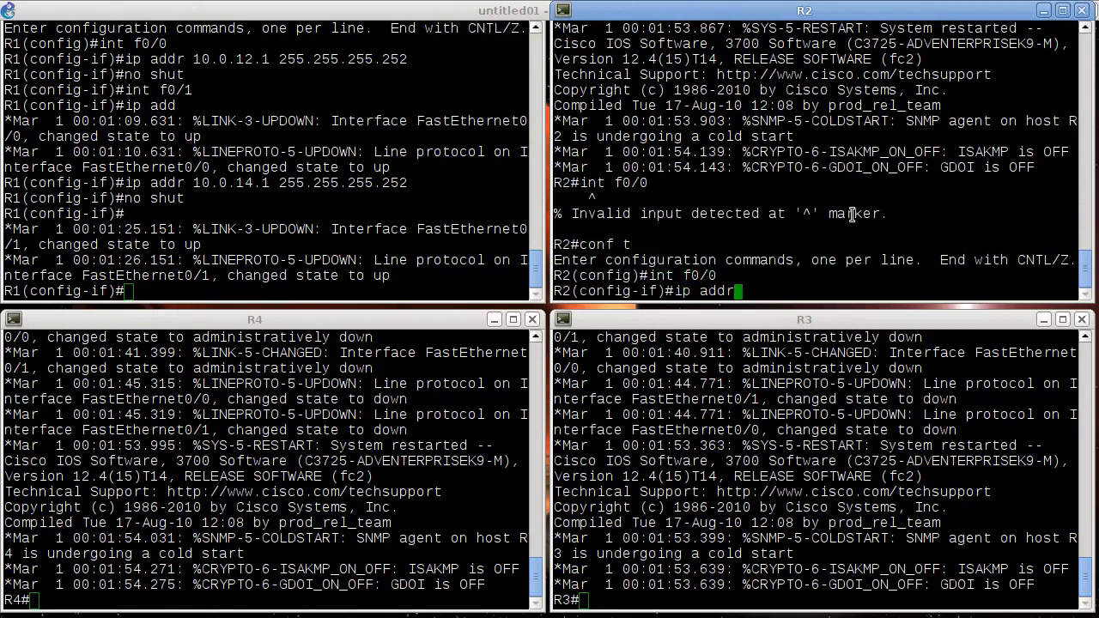
{"action": "type", "text": " 10.0.12.2 2"}
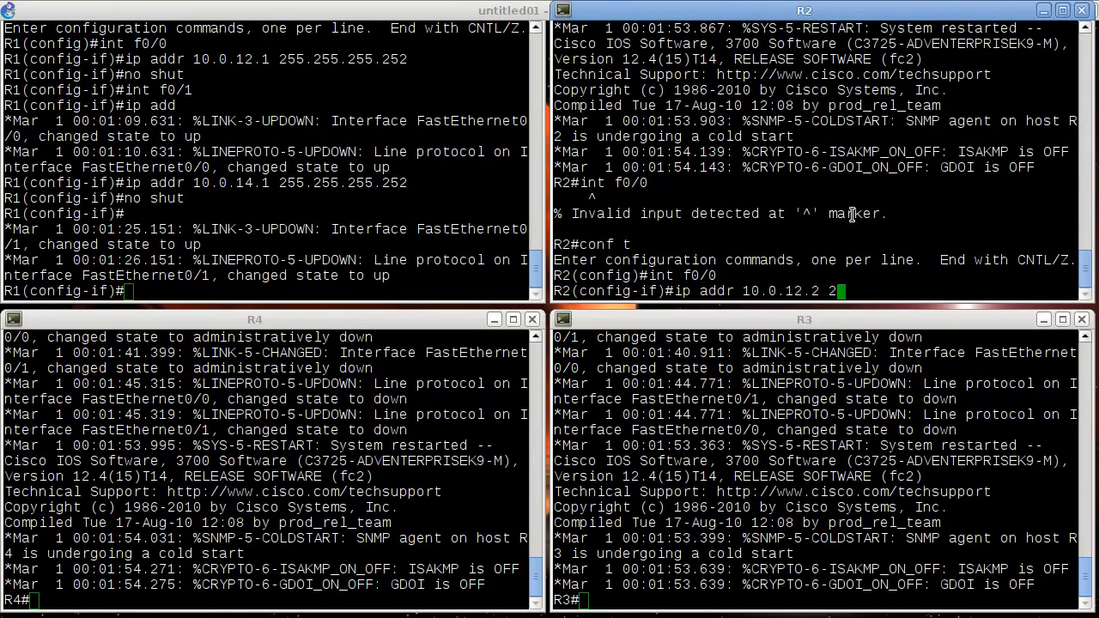
{"action": "type", "text": "55.255.255.252"}
{"action": "key", "text": "Return"}
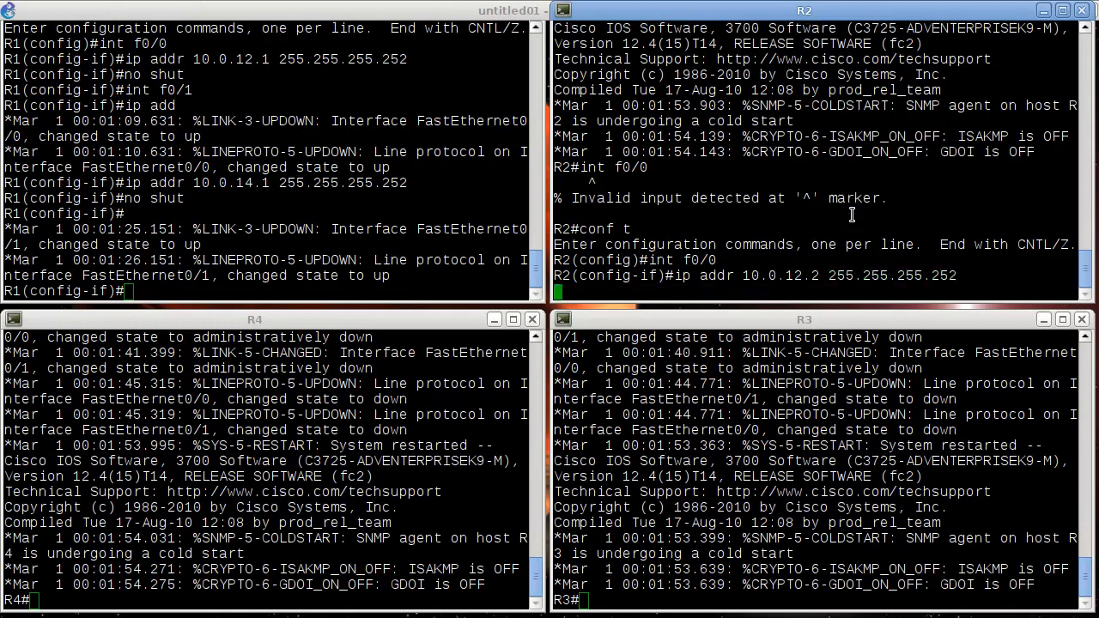
{"action": "type", "text": "int f0/"}
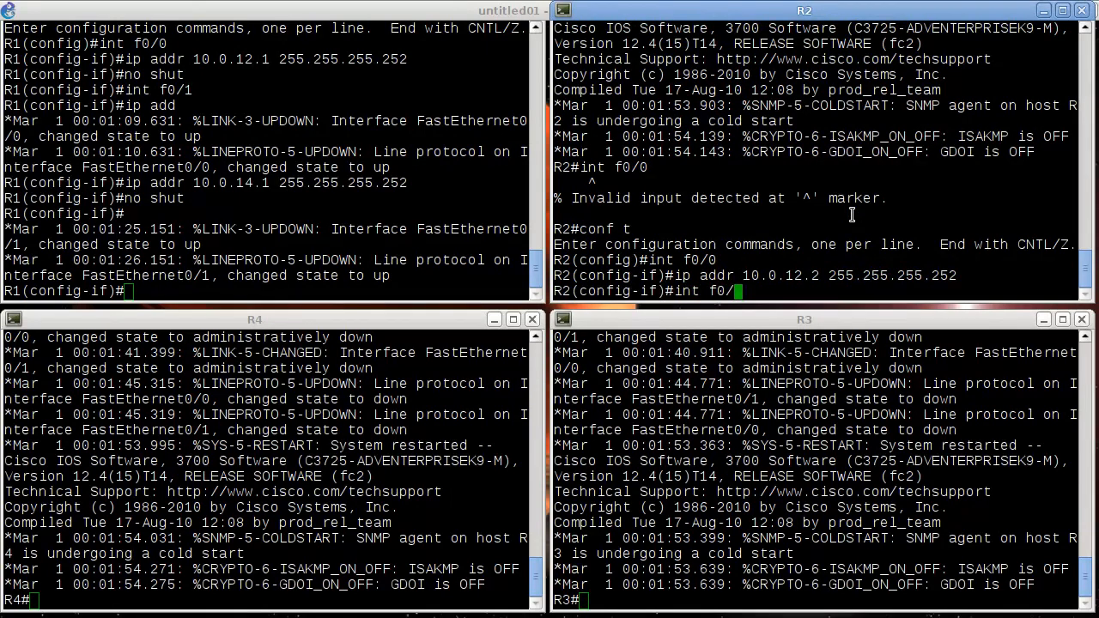
{"action": "key", "text": "BackSpace"}
{"action": "key", "text": "BackSpace"}
{"action": "key", "text": "BackSpace"}
{"action": "key", "text": "BackSpace"}
{"action": "key", "text": "BackSpace"}
{"action": "key", "text": "BackSpace"}
{"action": "key", "text": "BackSpace"}
- Enable R2's interface f0/0 with the no shut command
{"action": "type", "text": "no shut"}
{"action": "key", "text": "Return"}
- Assign 10.0.23.1 with mask 255.255.255.252 to R2's interface f0/1 and enable the interface
{"action": "type", "text": "int f0/1"}
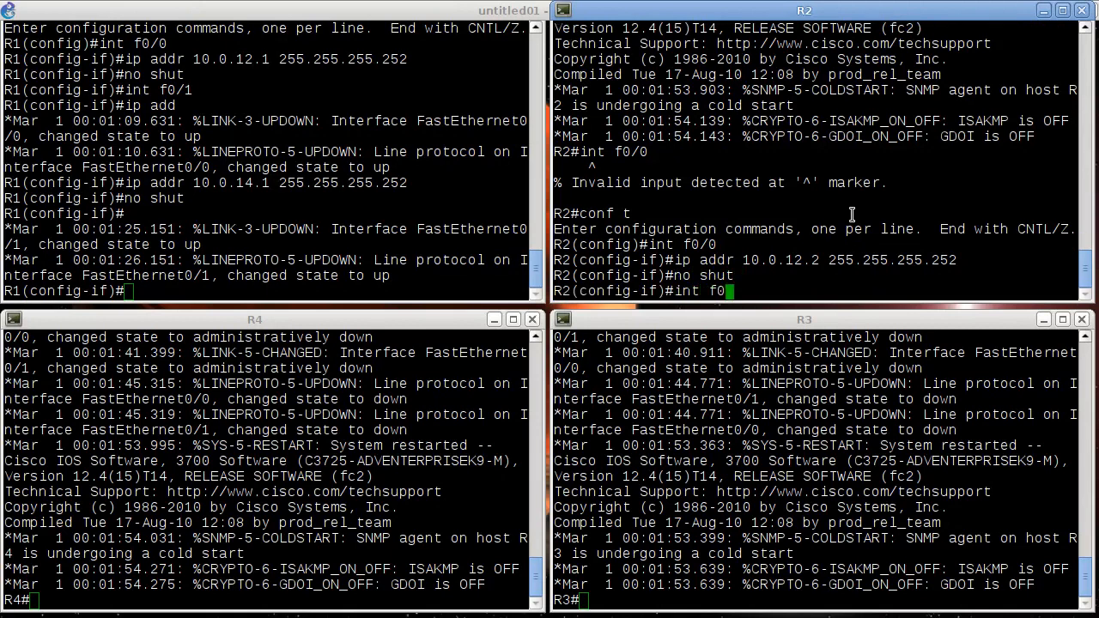
{"action": "key", "text": "Return"}
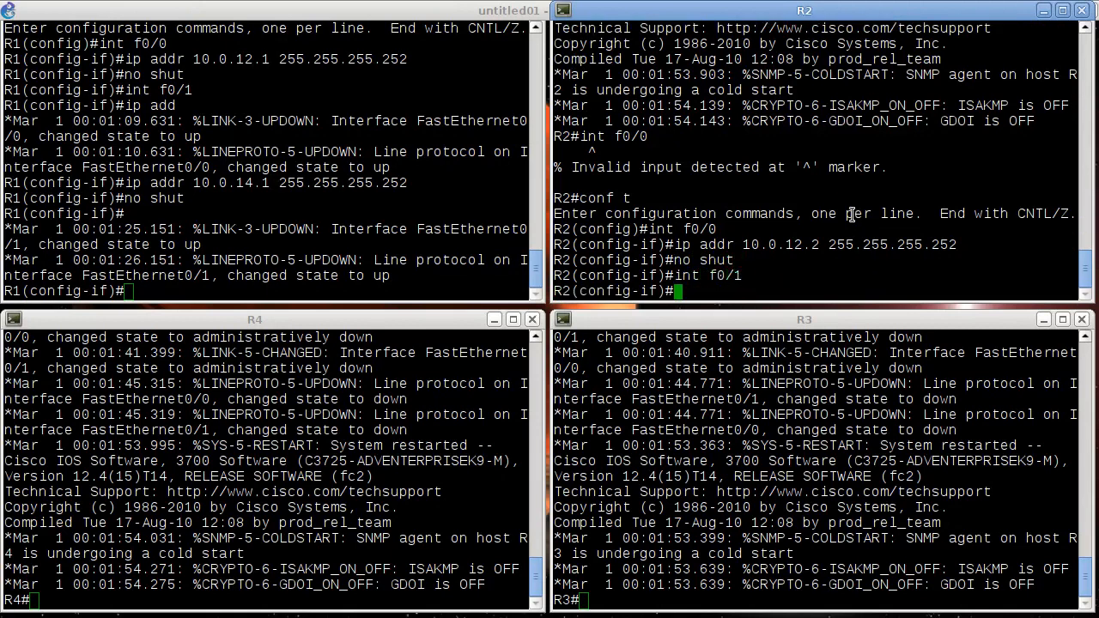
{"action": "type", "text": "ip addr 10.0.23.1 255.255.255.252"}
{"action": "key", "text": "Return"}
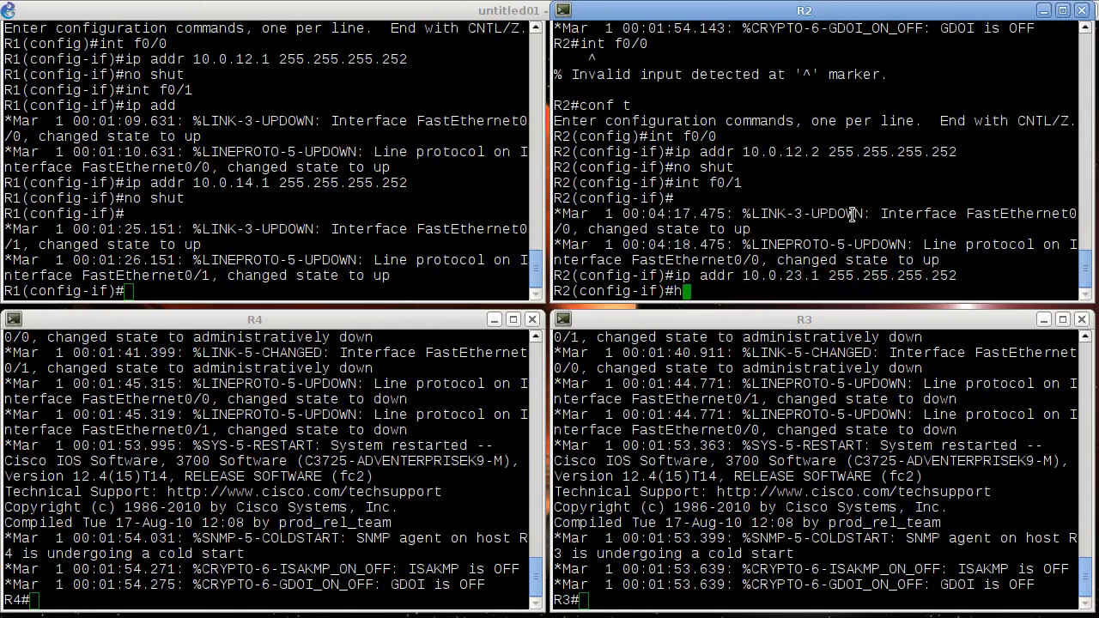
{"action": "type", "text": "no shut"}
{"action": "key", "text": "Return"}
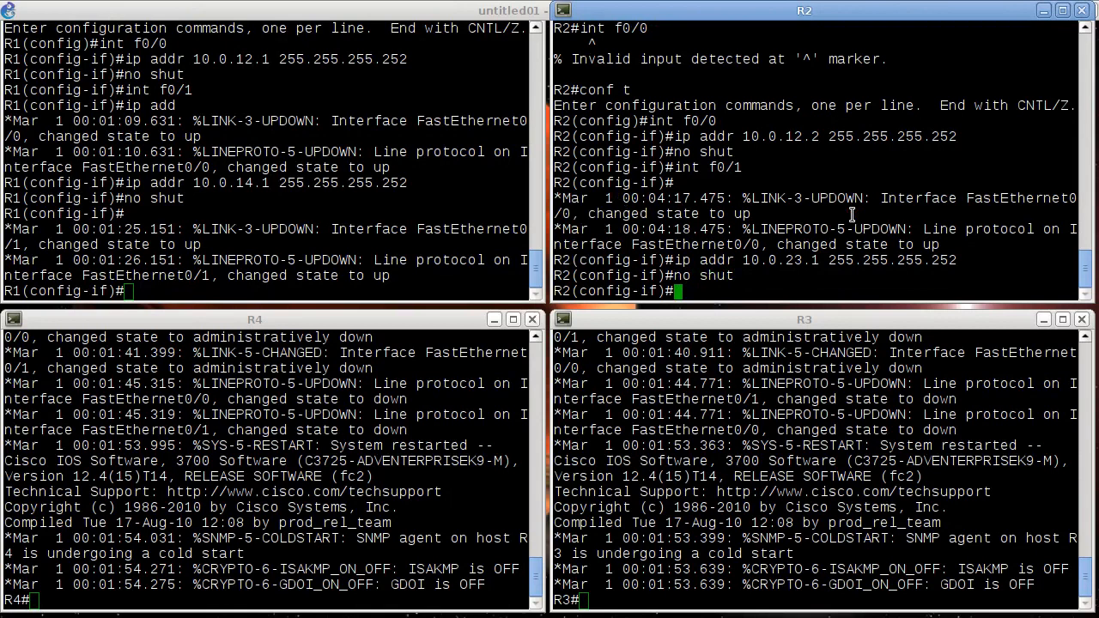
- Ping R1's address 10.0.12.1 from R2 without leaving configuration mode
{"action": "type", "text": "do ping 10.0.12.1"}
{"action": "key", "text": "Return"}
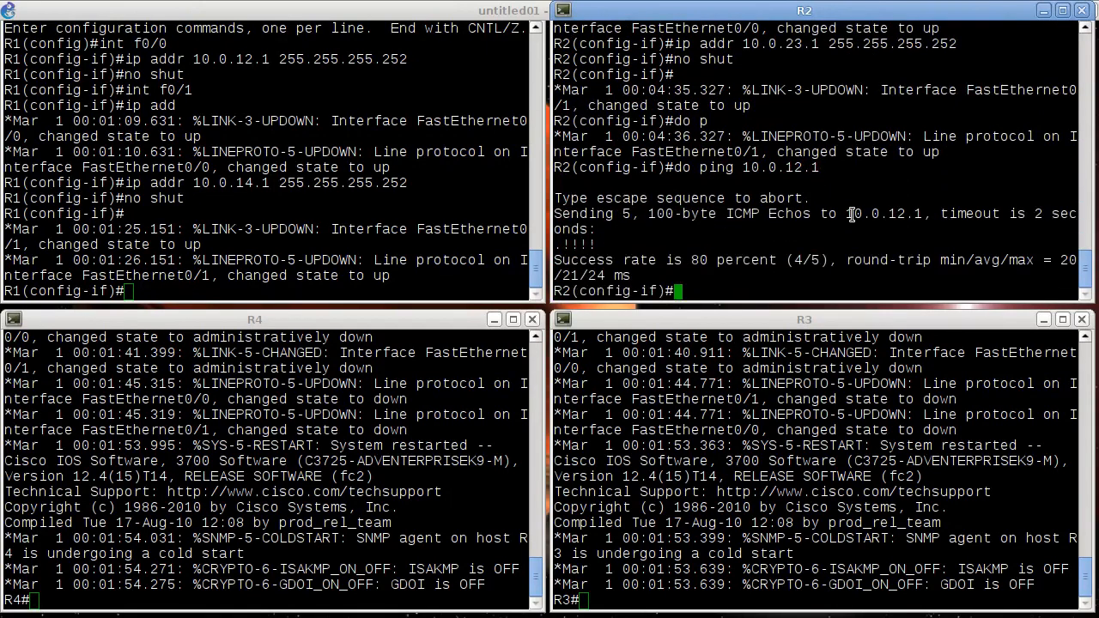
- Try to enter interface f0/0 on R3 directly from the privileged prompt
{"action": "left_click", "coordinate": [728, 496]}
{"action": "type", "text": "in"}
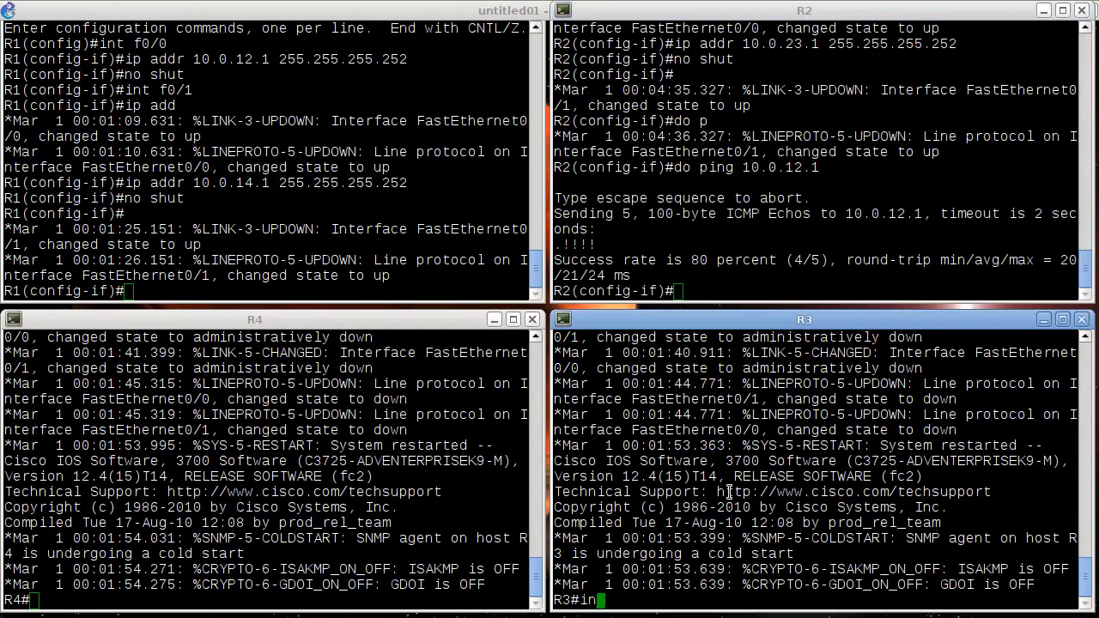
{"action": "type", "text": "t f0/0"}
{"action": "key", "text": "Return"}
- In R3's configuration mode, assign 10.0.34.1 with mask 255.255.255.252 to interface f0/0 and enable the interface
{"action": "type", "text": "conf t"}
{"action": "key", "text": "Return"}
{"action": "type", "text": "int f0/0"}
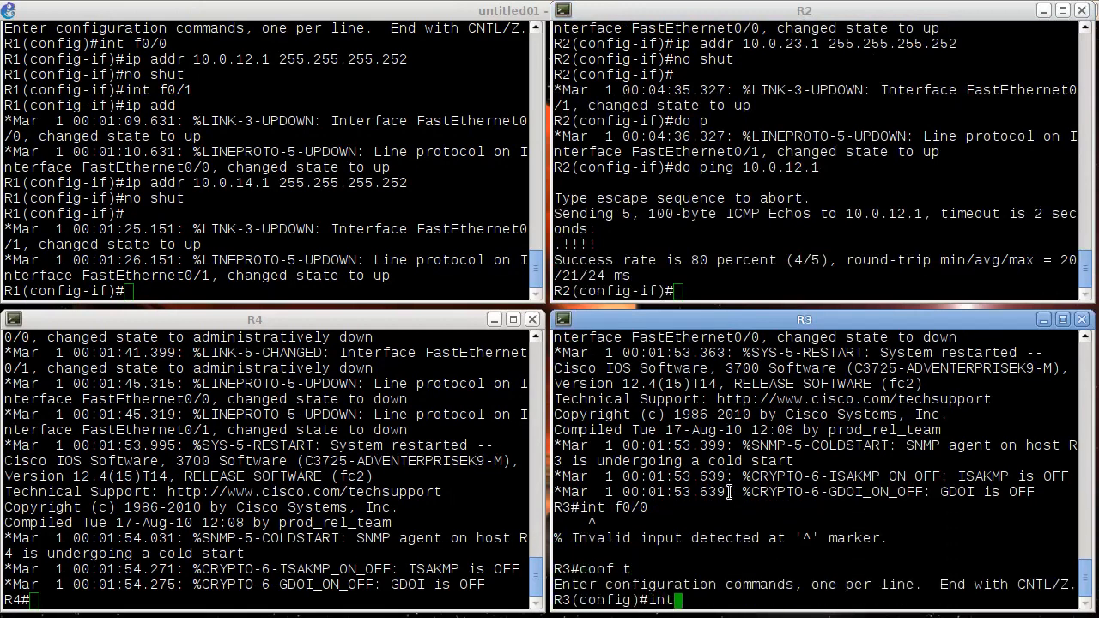
{"action": "key", "text": "Return"}
{"action": "type", "text": "ip ad"}
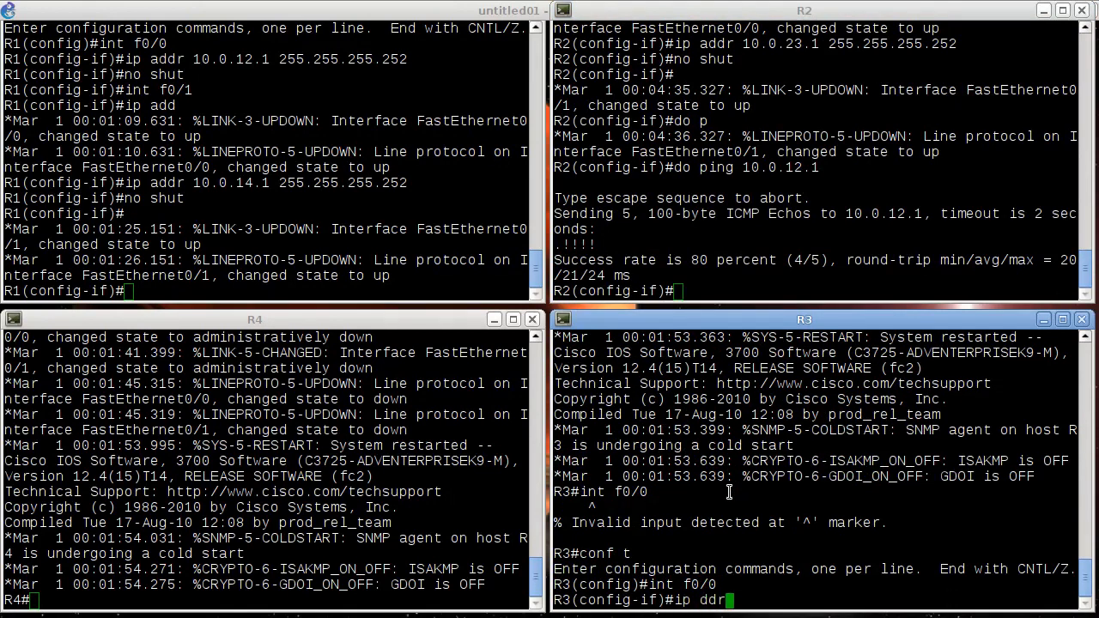
{"action": "type", "text": "dr 10.0.34.1 255.255.255.252"}
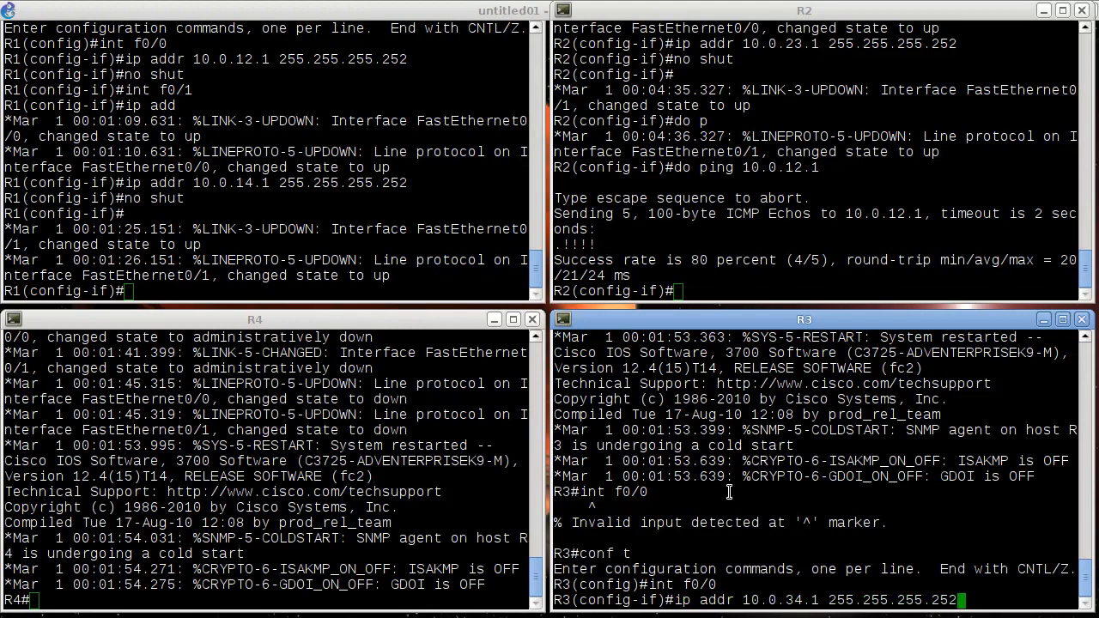
{"action": "key", "text": "Return"}
{"action": "type", "text": "no shut"}
{"action": "key", "text": "Return"}
- Assign 10.0.23.2 with mask 255.255.255.252 to R3's interface f0/1 and enable the interface
{"action": "type", "text": "int f0/1"}
{"action": "key", "text": "Return"}
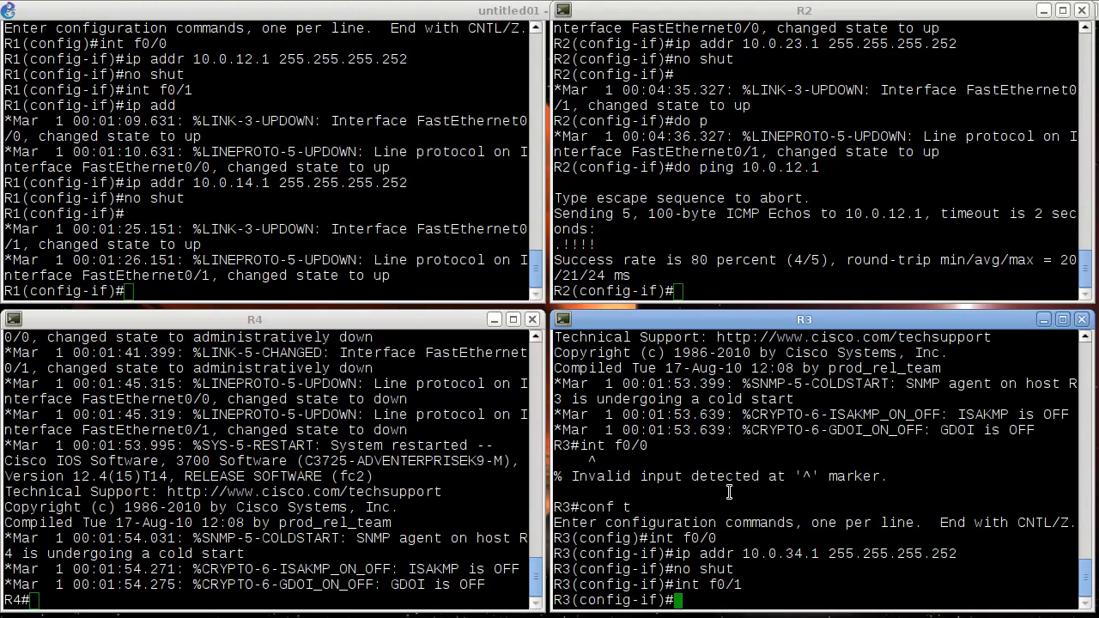
{"action": "type", "text": "ip "}
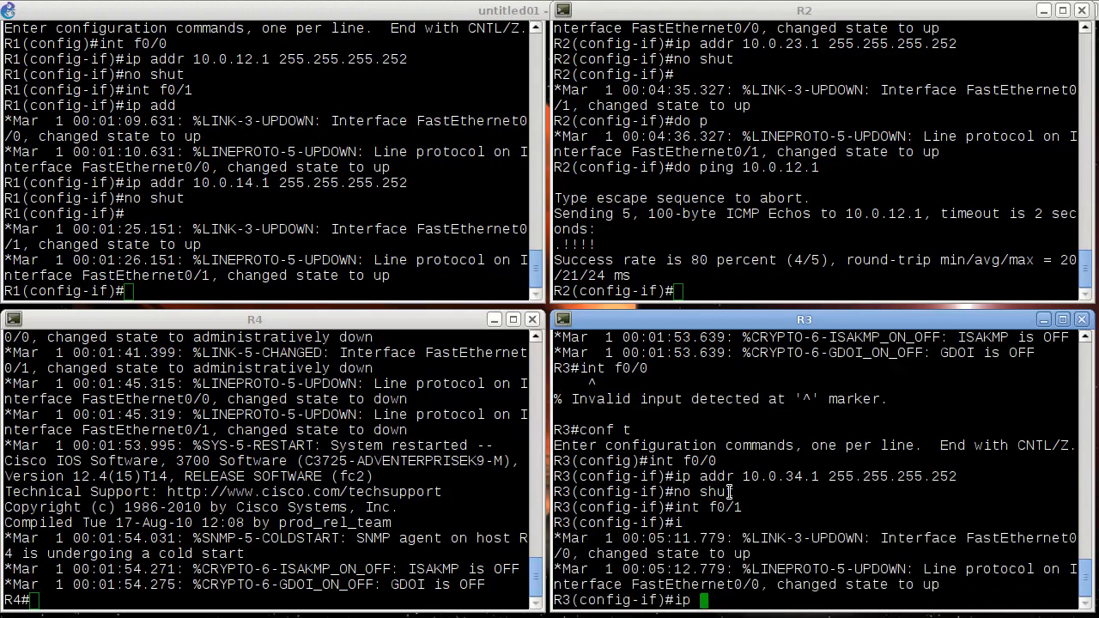
{"action": "type", "text": "addr 10.0.23."}
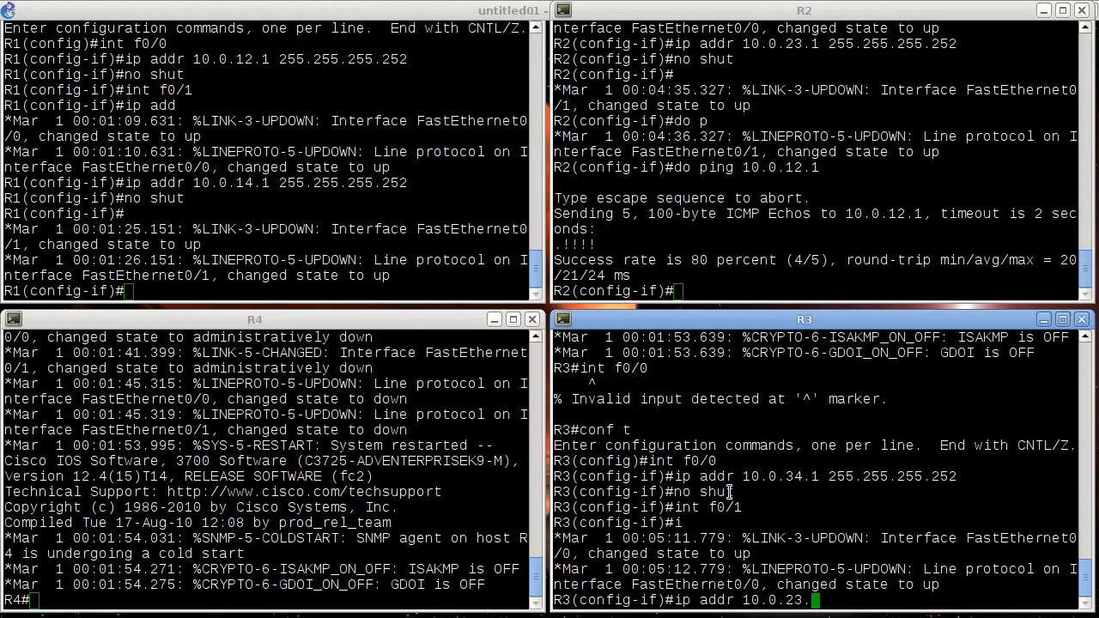
{"action": "type", "text": "2 255.255.255.252"}
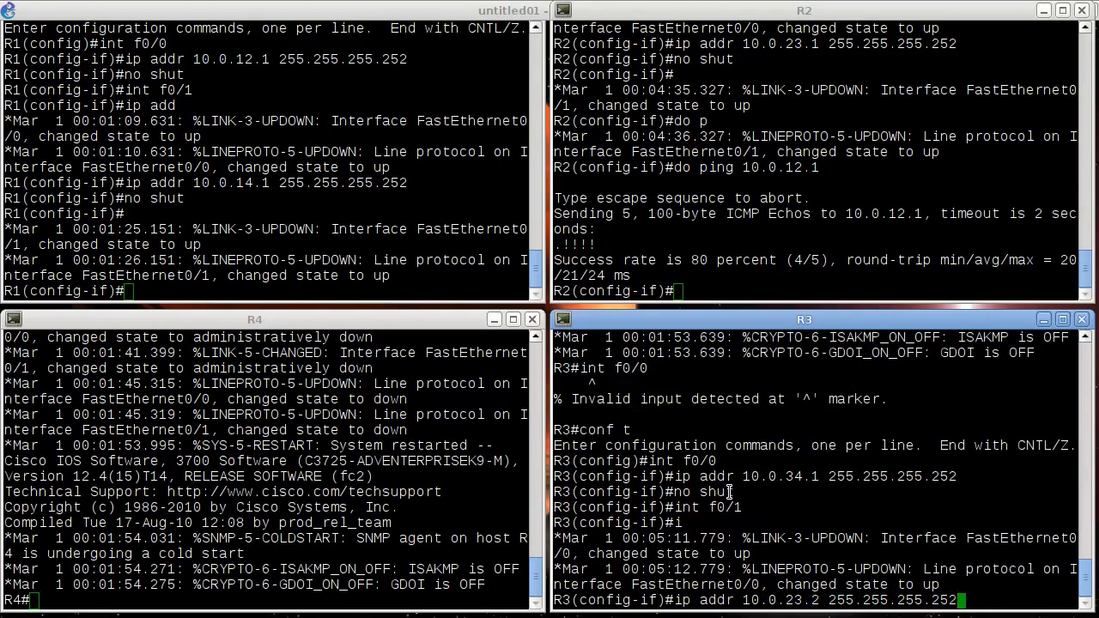
{"action": "key", "text": "Return"}
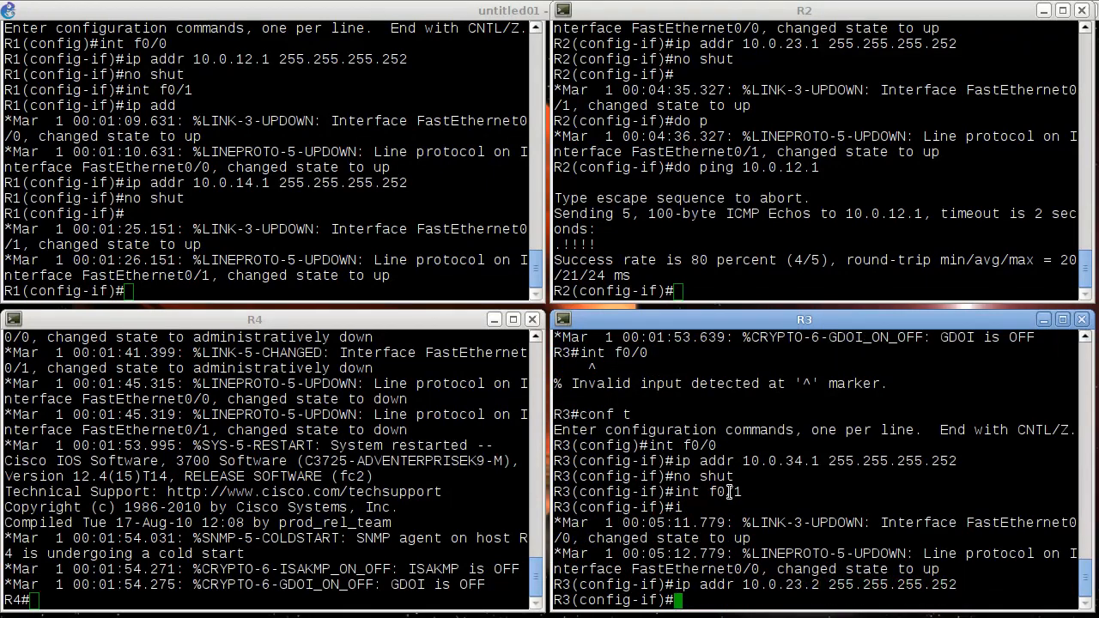
{"action": "type", "text": "no shut"}
{"action": "key", "text": "Return"}
- Ping R2's address 10.0.23.1 from R3 without leaving configuration mode
{"action": "type", "text": "do ping 10.0.23.1"}
{"action": "key", "text": "Return"}
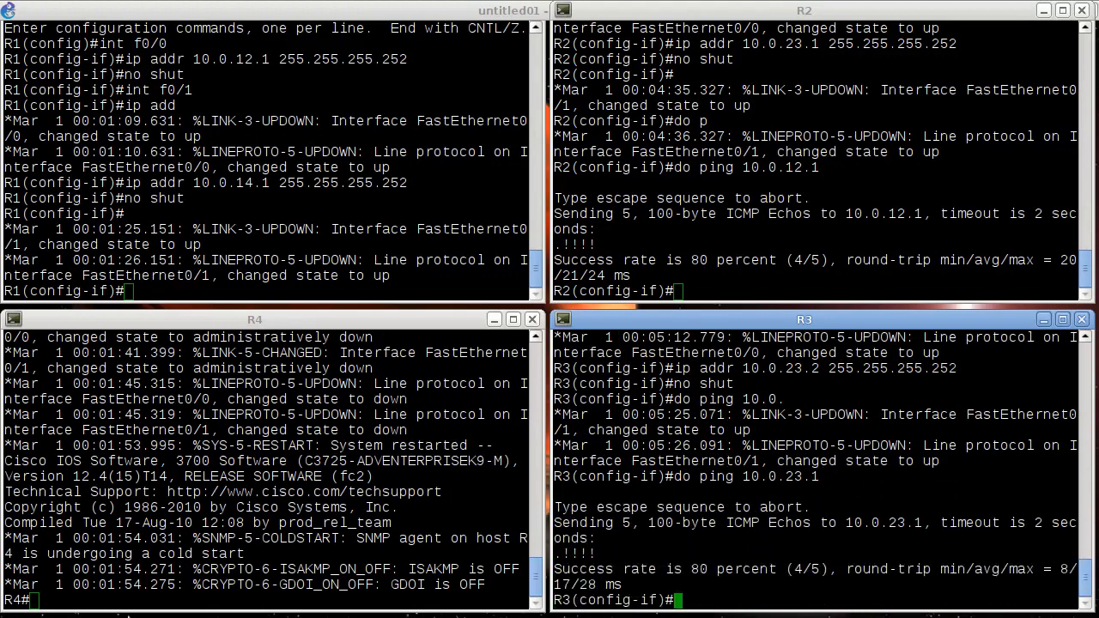
- Try to enter interface configuration on R4 directly from the privileged prompt
{"action": "left_click", "coordinate": [164, 539]}
{"action": "type", "text": "int f0/"}
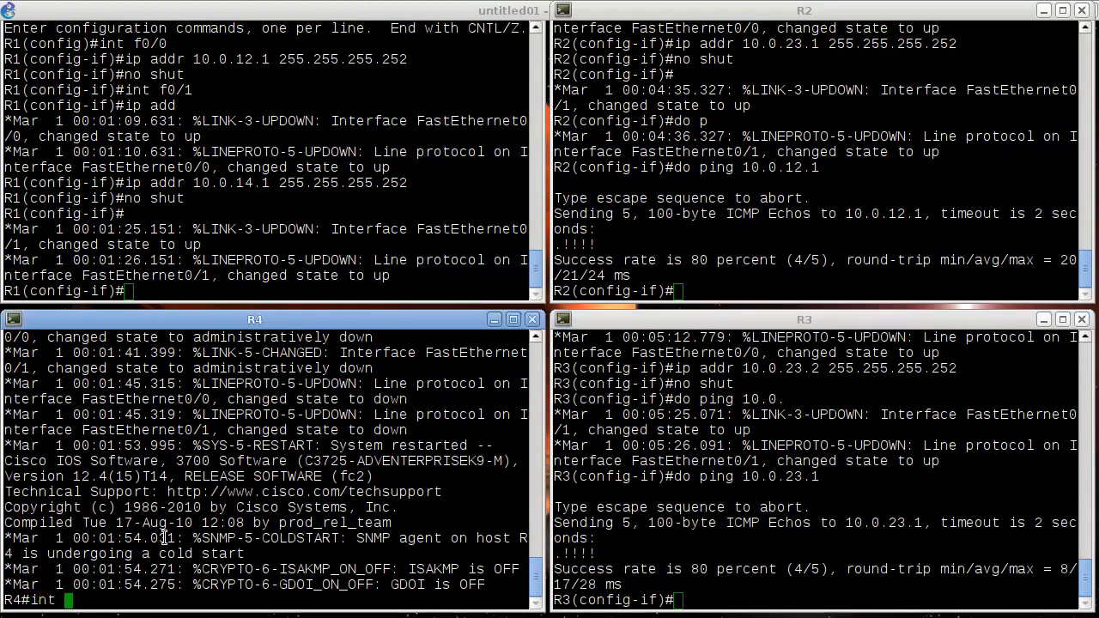
{"action": "key", "text": "Return"}
- In R4's configuration mode, assign 10.0.14.2 with mask 255.255.255.252 to interface f0/0 and enable the interface
{"action": "type", "text": "conf t"}
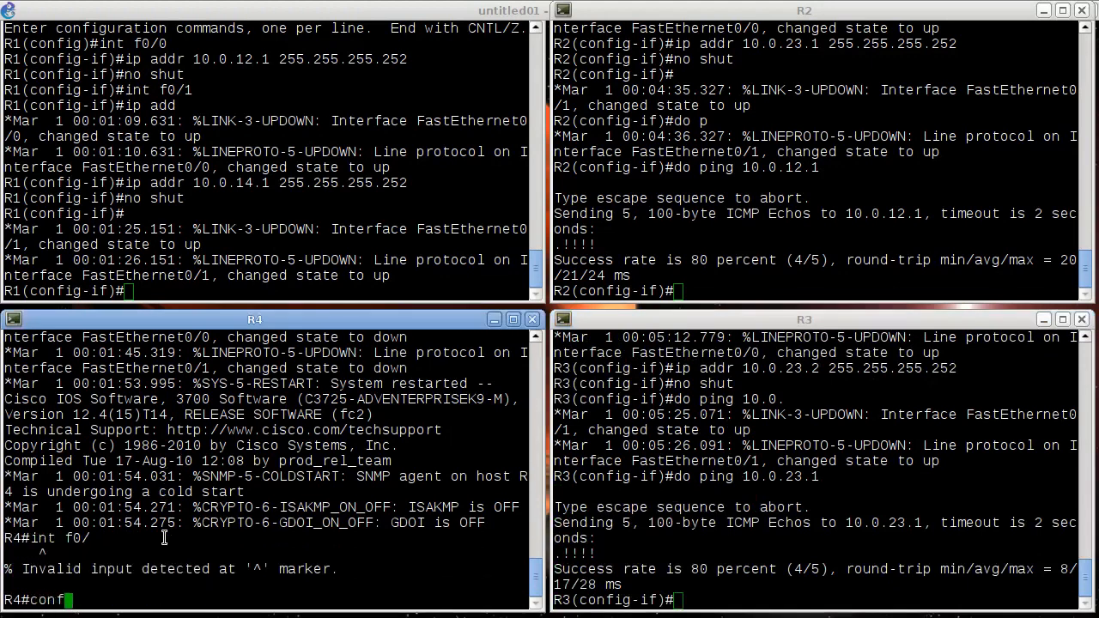
{"action": "key", "text": "Return"}
{"action": "type", "text": "int f0/0"}
{"action": "key", "text": "Return"}
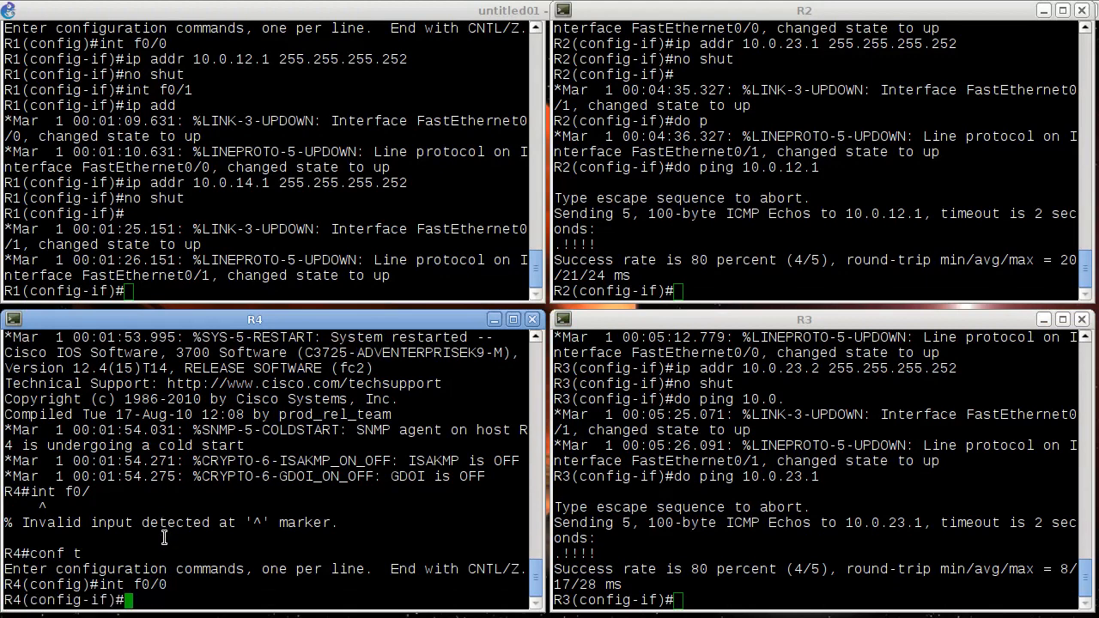
{"action": "type", "text": "ip addr 10.0"}
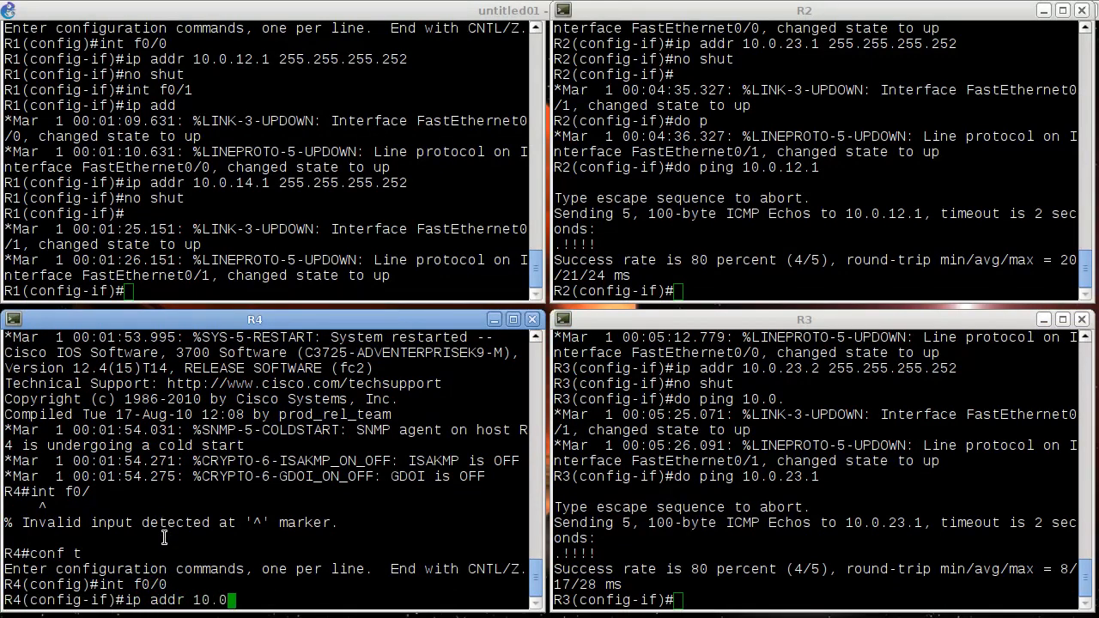
{"action": "type", "text": ".14.2 255.2"}
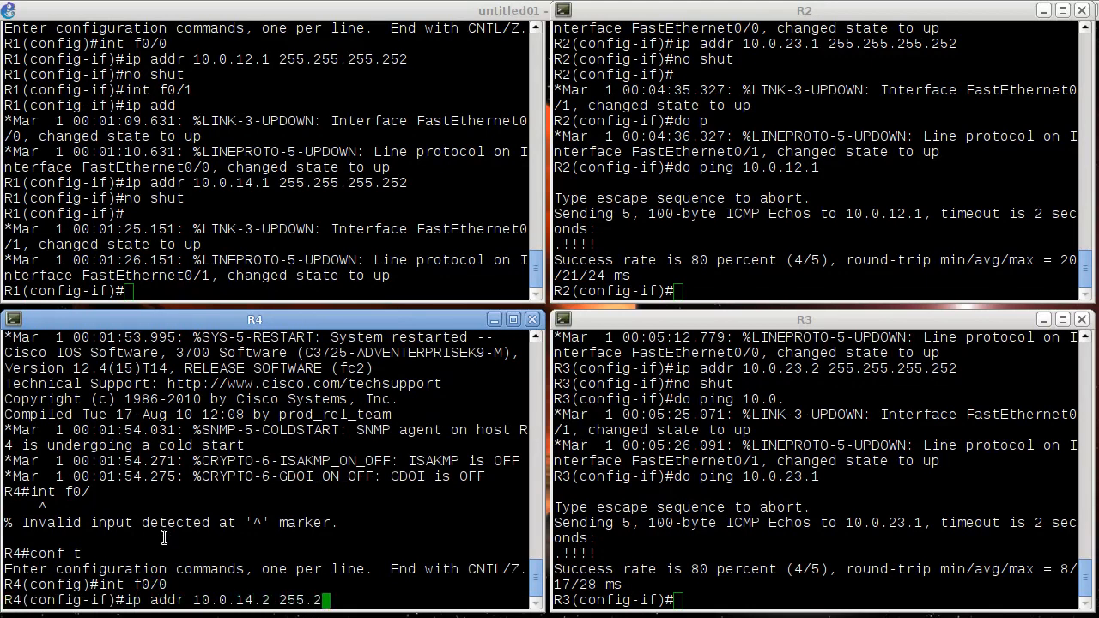
{"action": "type", "text": "55.255.252"}
{"action": "key", "text": "Return"}
{"action": "type", "text": "no shut"}
{"action": "key", "text": "Return"}
- Assign 10.0.34.2 with mask 255.255.255.252 to R4's interface f0/1 and enable the interface
{"action": "type", "text": "in"}
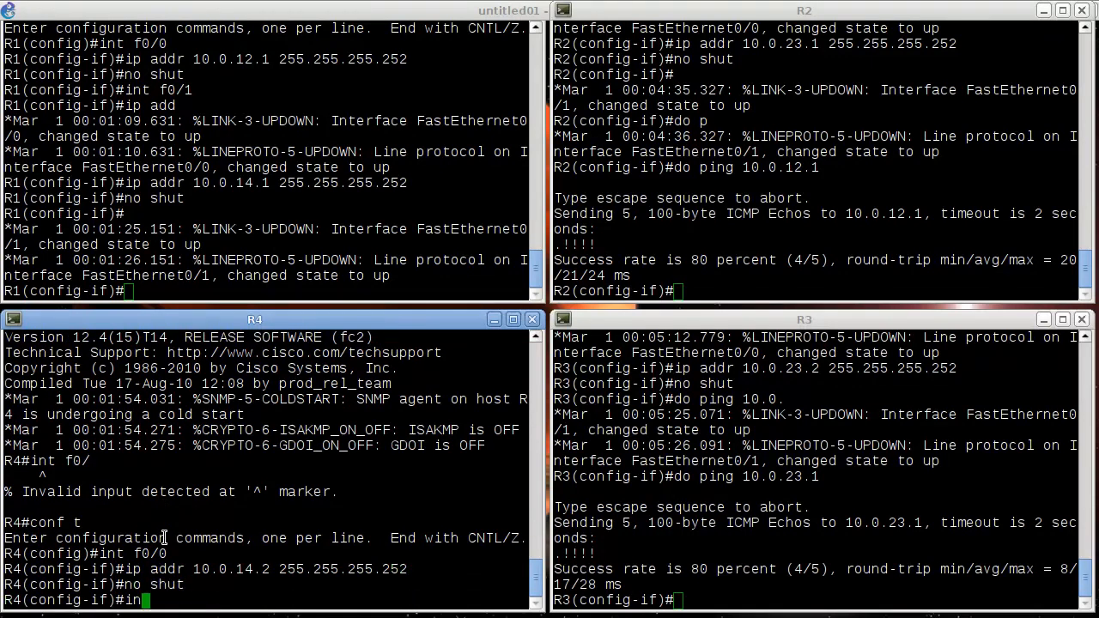
{"action": "type", "text": "t f0/1"}
{"action": "key", "text": "Return"}
{"action": "type", "text": "ip addr 10."}
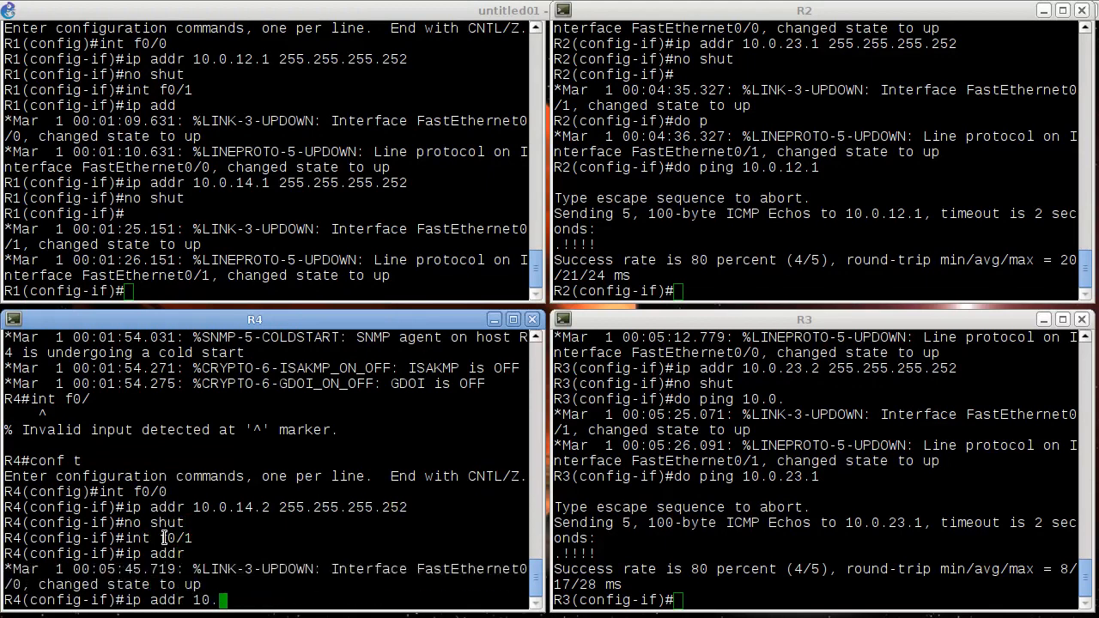
{"action": "type", "text": "0.34.2 "}
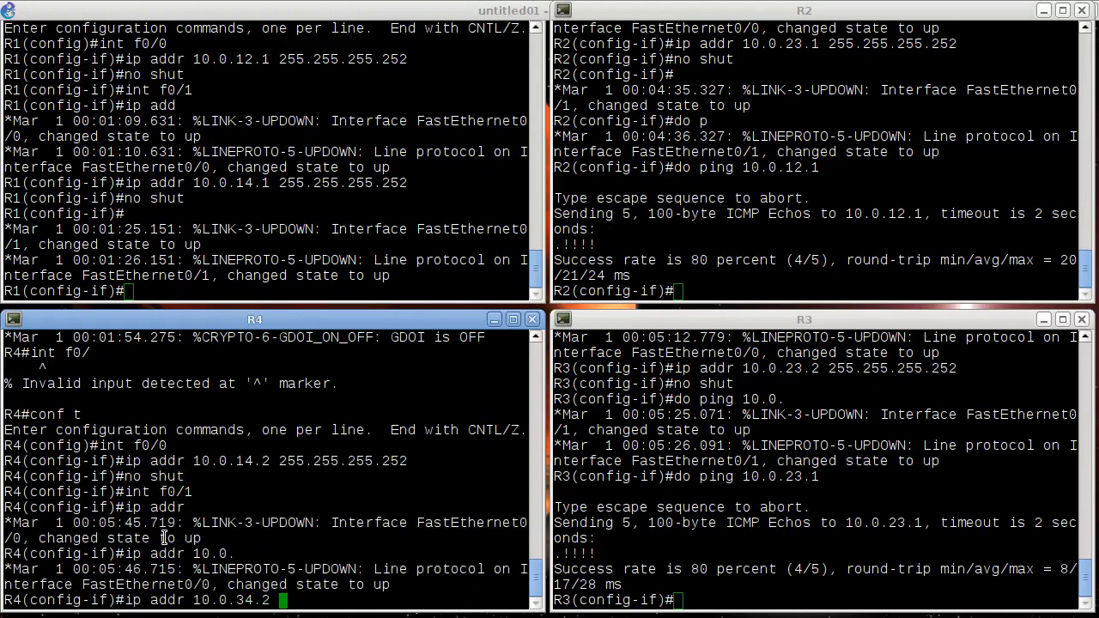
{"action": "type", "text": "255.255.255.252"}
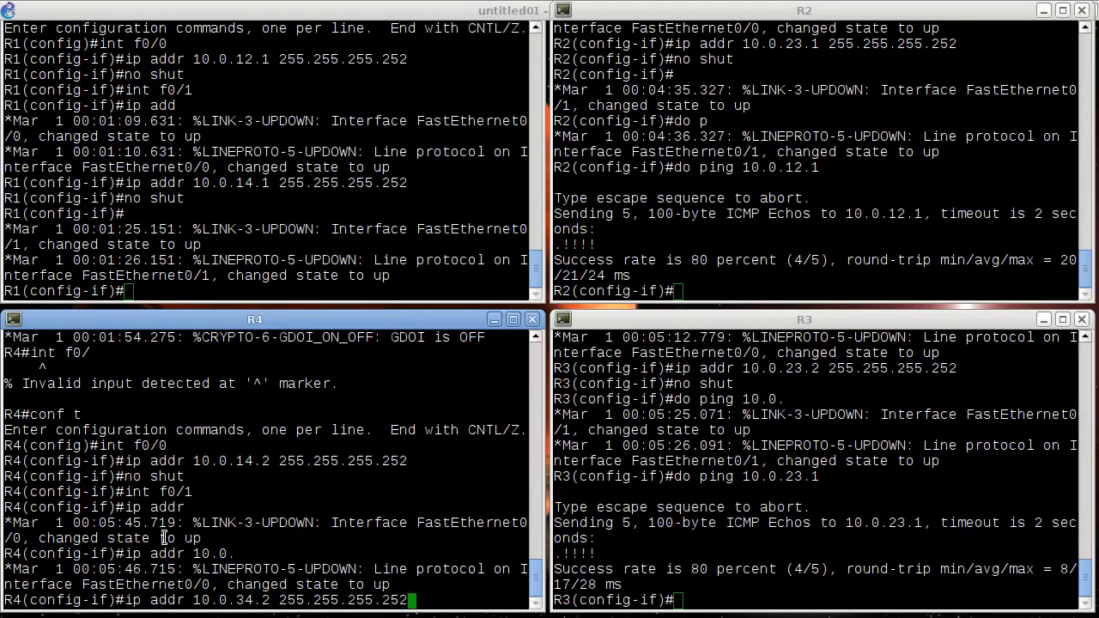
{"action": "key", "text": "Return"}
{"action": "type", "text": "no shut"}
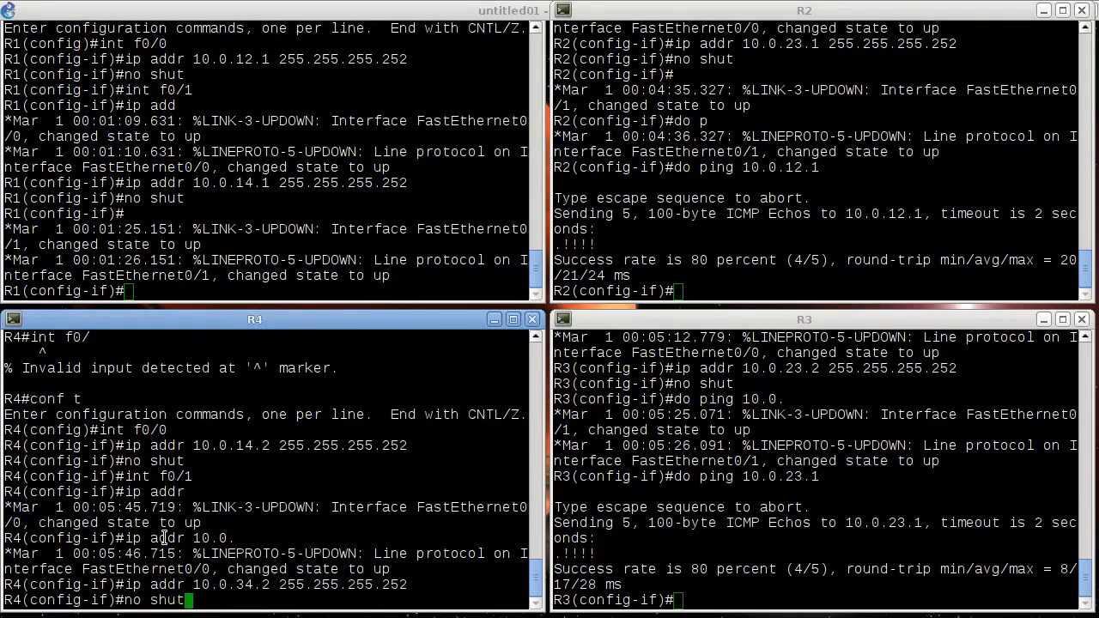
{"action": "key", "text": "Return"}
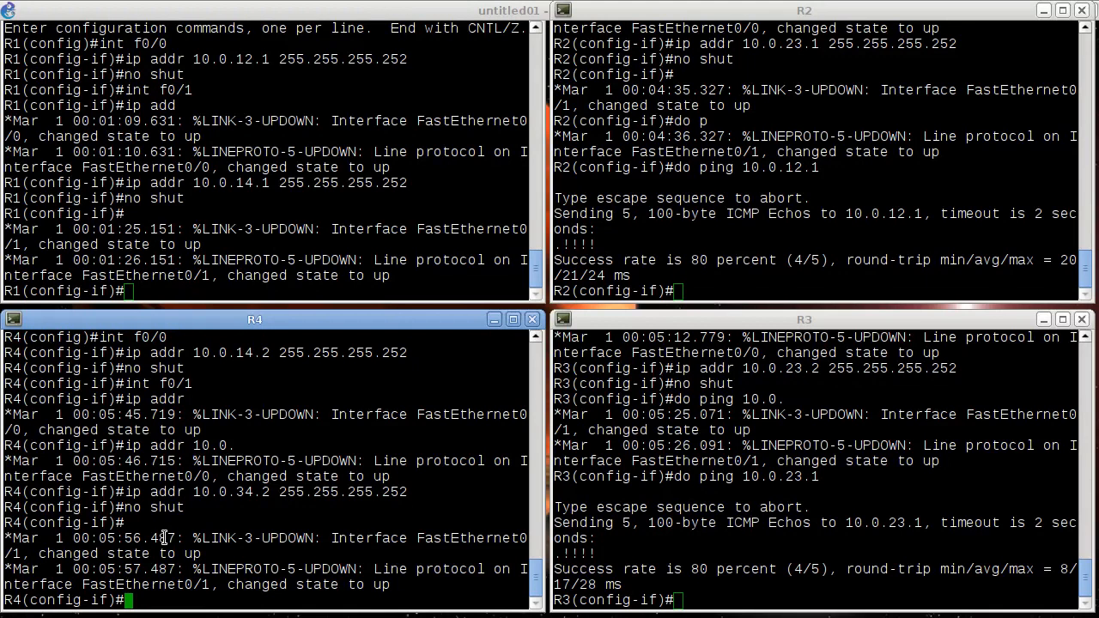
- Show the brief IP interface summary on R3 from within configuration mode
{"action": "left_click", "coordinate": [921, 541]}
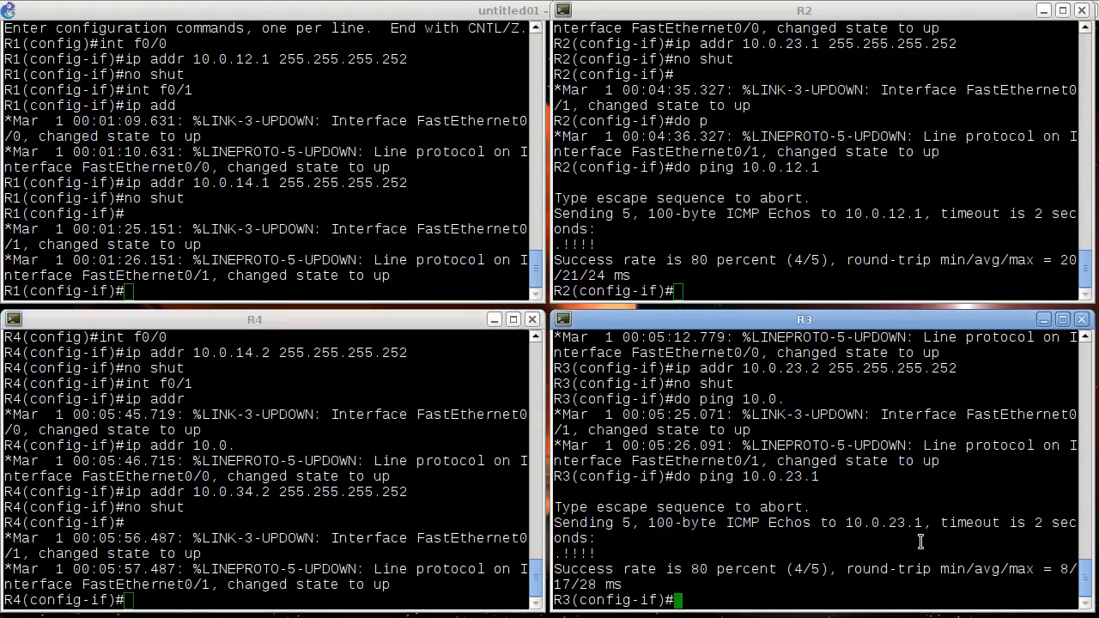
{"action": "type", "text": "do show ip int br"}
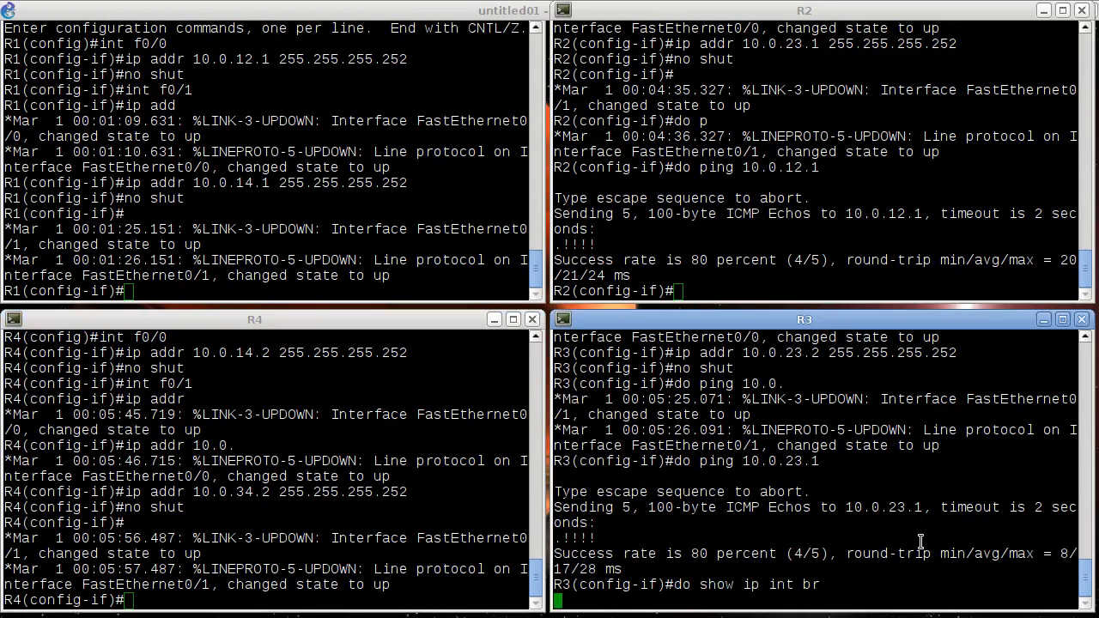
{"action": "key", "text": "Return"}
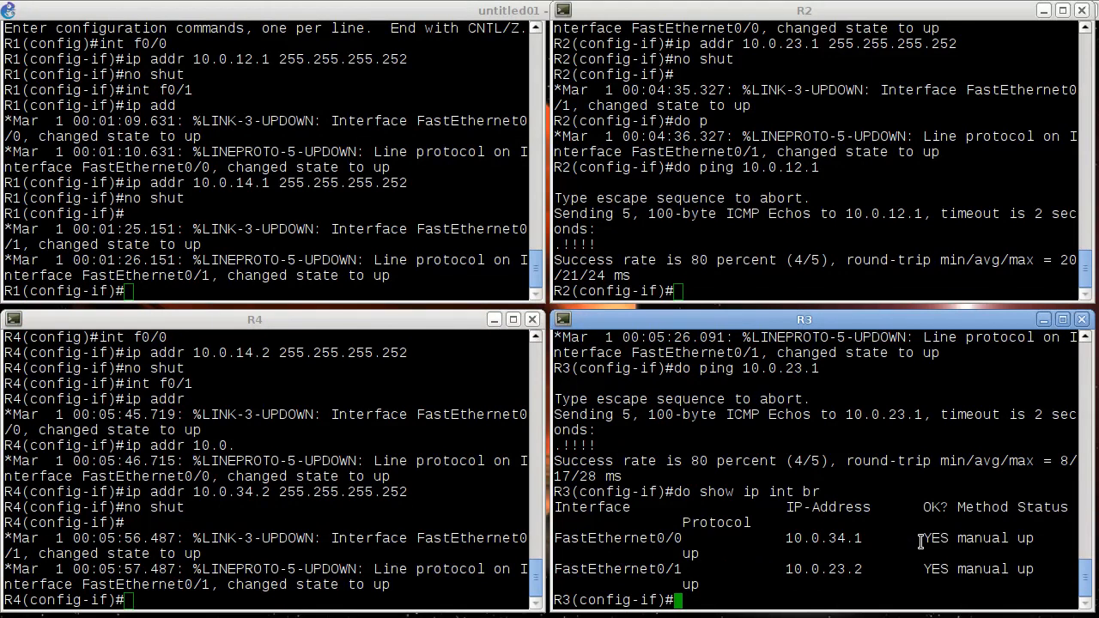
- Ping R3's address 10.0.34.1 from R4 without leaving configuration mode
{"action": "left_click", "coordinate": [148, 526]}
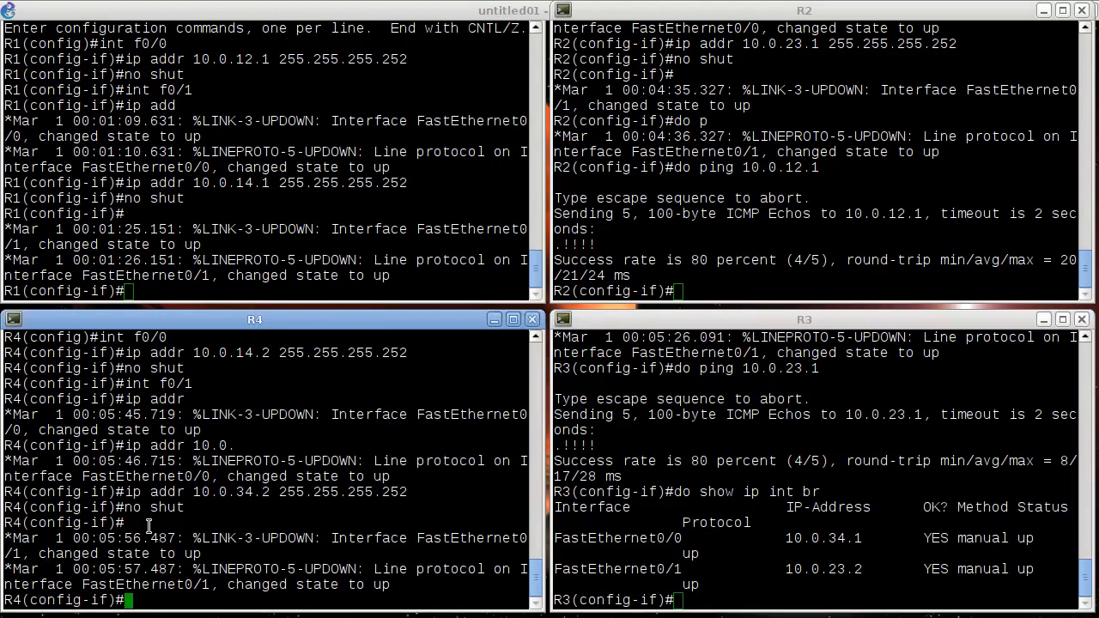
{"action": "type", "text": "do ping 10.0.3"}
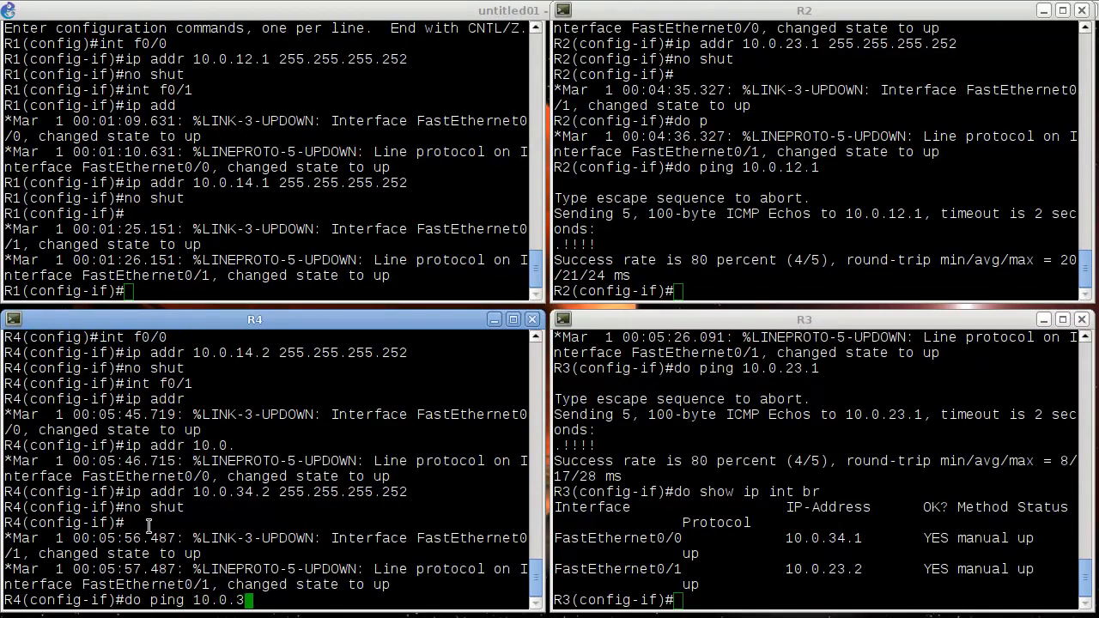
{"action": "type", "text": "4.1"}
{"action": "key", "text": "Return"}
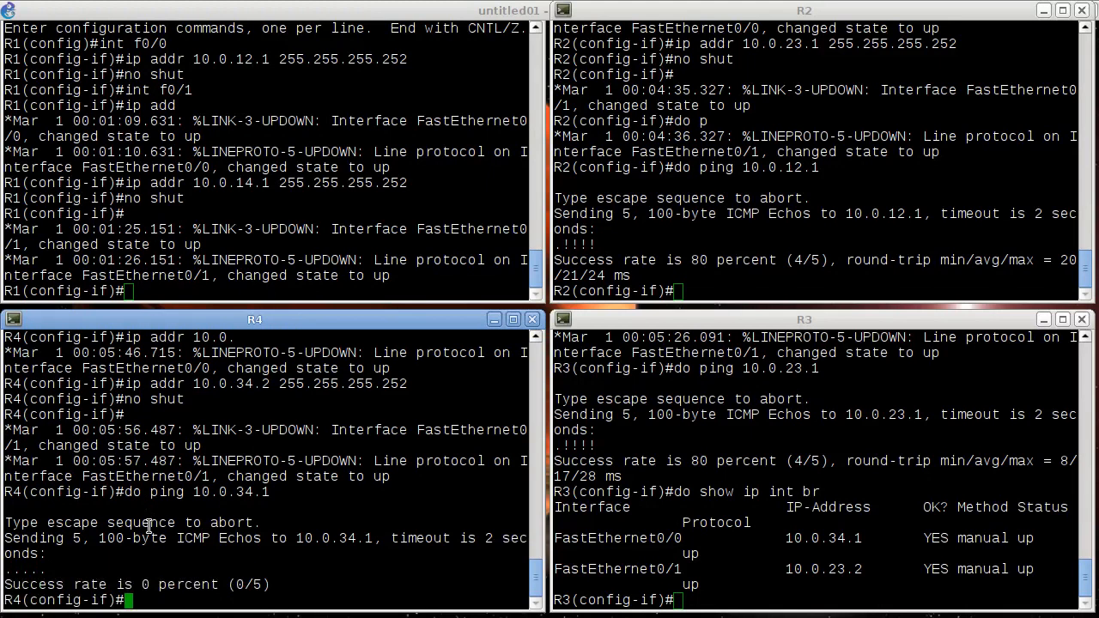
- Show the brief IP interface summary on R4 and compare its addresses with R3's summary
{"action": "type", "text": "do show ip int br"}
{"action": "key", "text": "Return"}
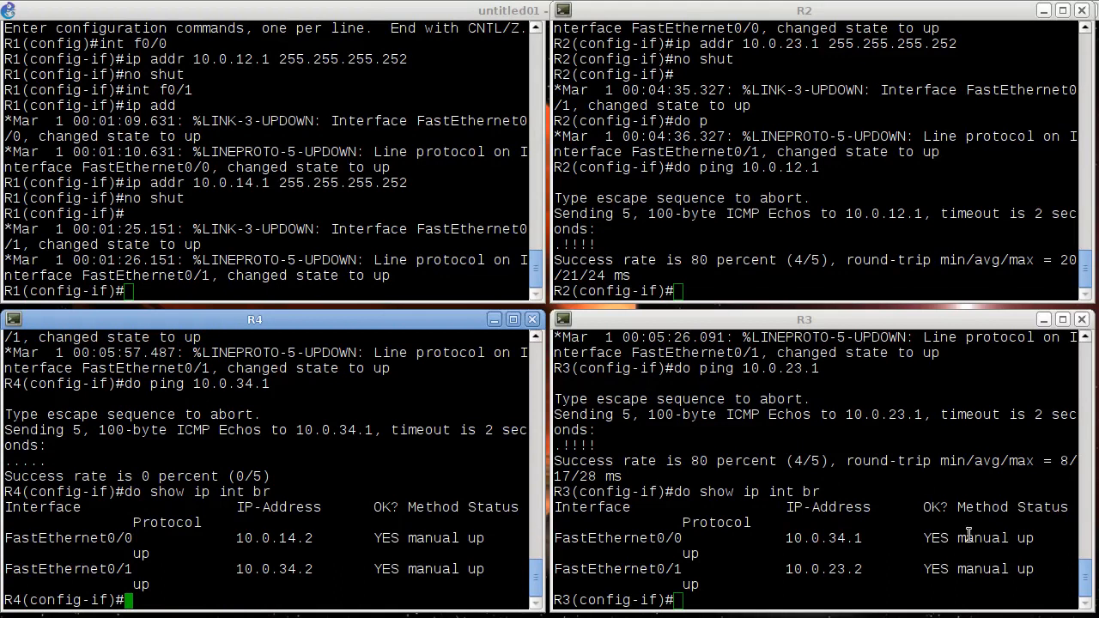
{"action": "left_click", "coordinate": [946, 554]}
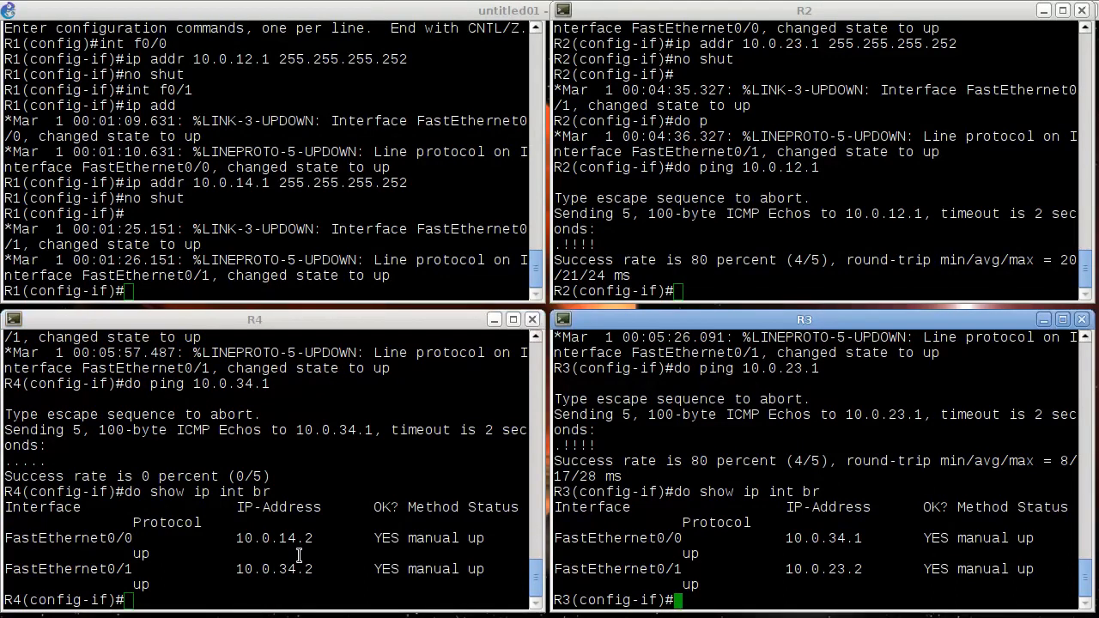
- Remove the IP addresses from R4's interfaces f0/0 and f0/1
{"action": "left_click", "coordinate": [287, 496]}
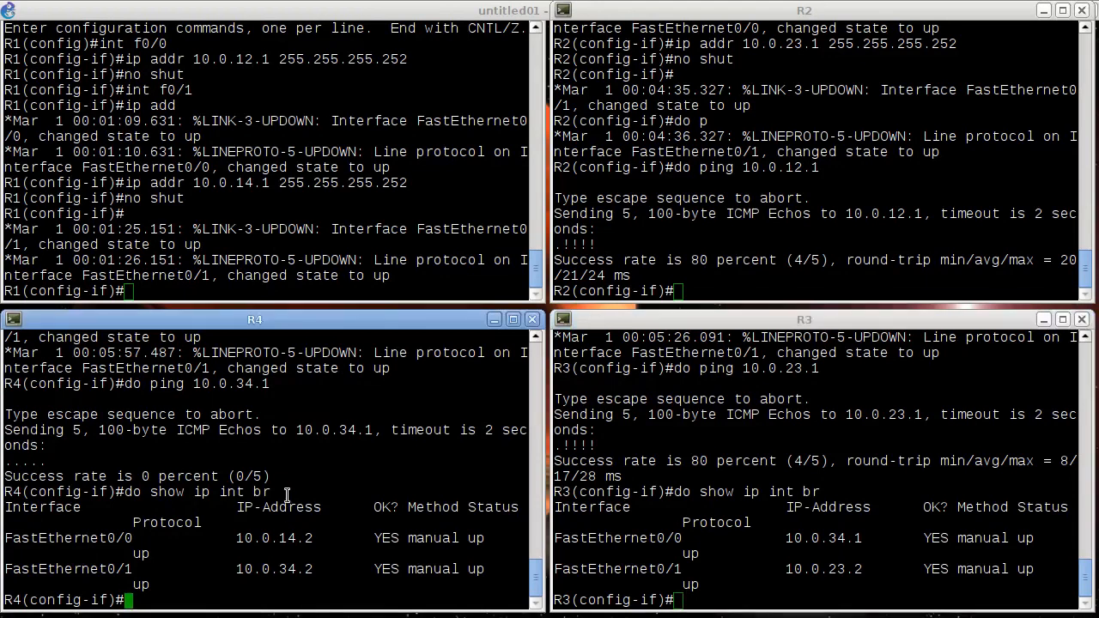
{"action": "type", "text": "int f0/0"}
{"action": "key", "text": "Return"}
{"action": "type", "text": "no ip addr"}
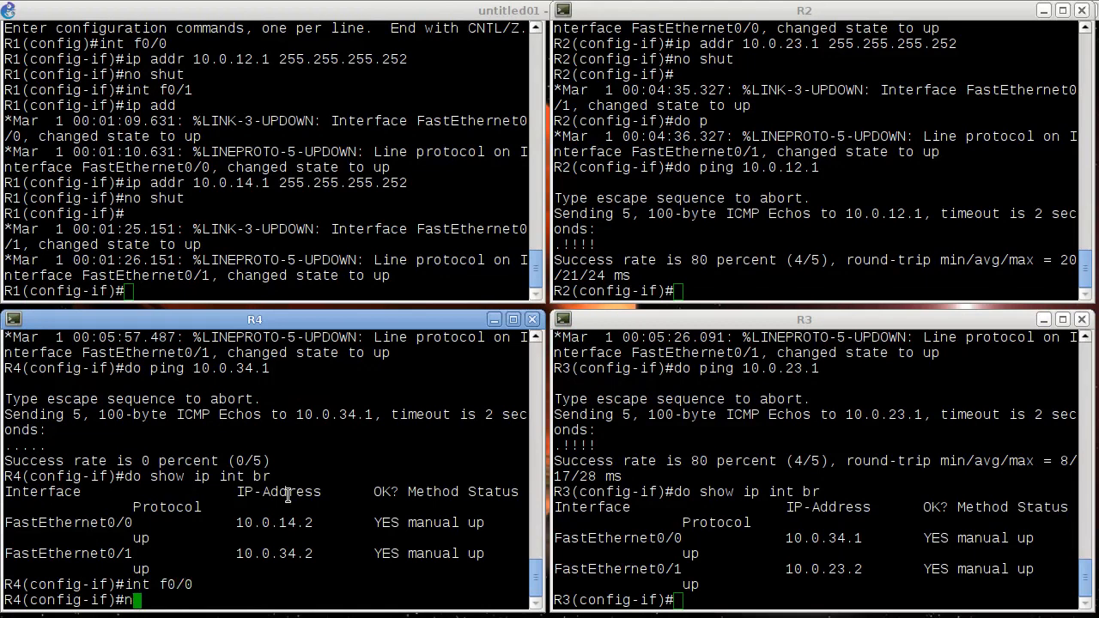
{"action": "key", "text": "Return"}
{"action": "type", "text": "int f0/1"}
{"action": "key", "text": "Return"}
{"action": "type", "text": "no ip addr"}
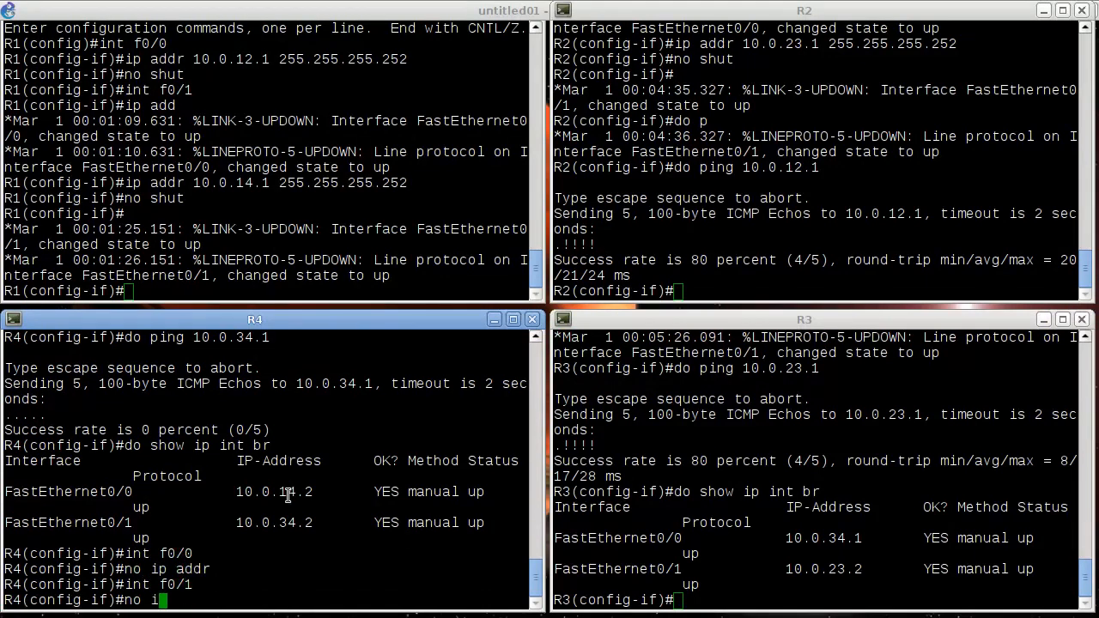
{"action": "key", "text": "Return"}
- Assign 10.0.14.2 with mask 255.255.255.252 to R4's interface f0/1
{"action": "type", "text": "ip "}
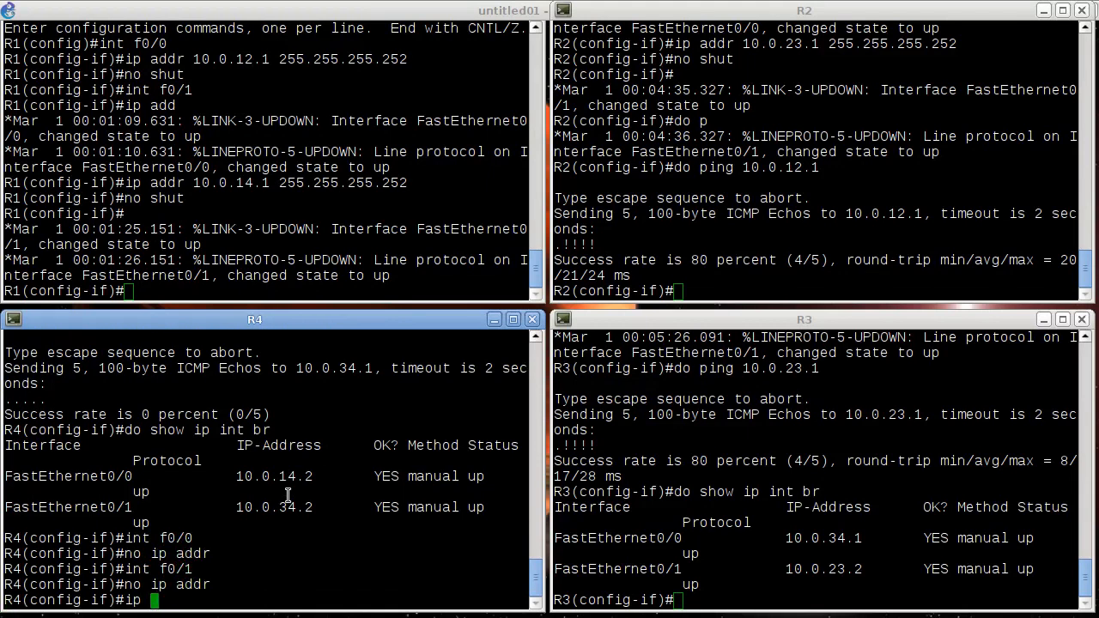
{"action": "type", "text": "addr 10.0.1"}
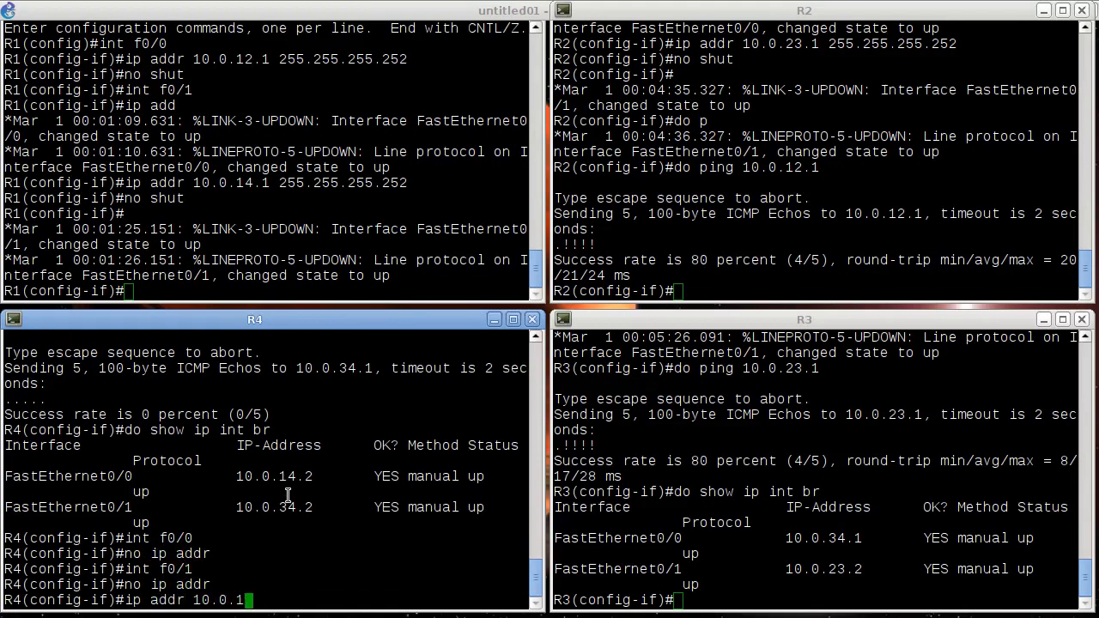
{"action": "type", "text": "4.2 255.255.2"}
{"action": "type", "text": "55.255.252"}
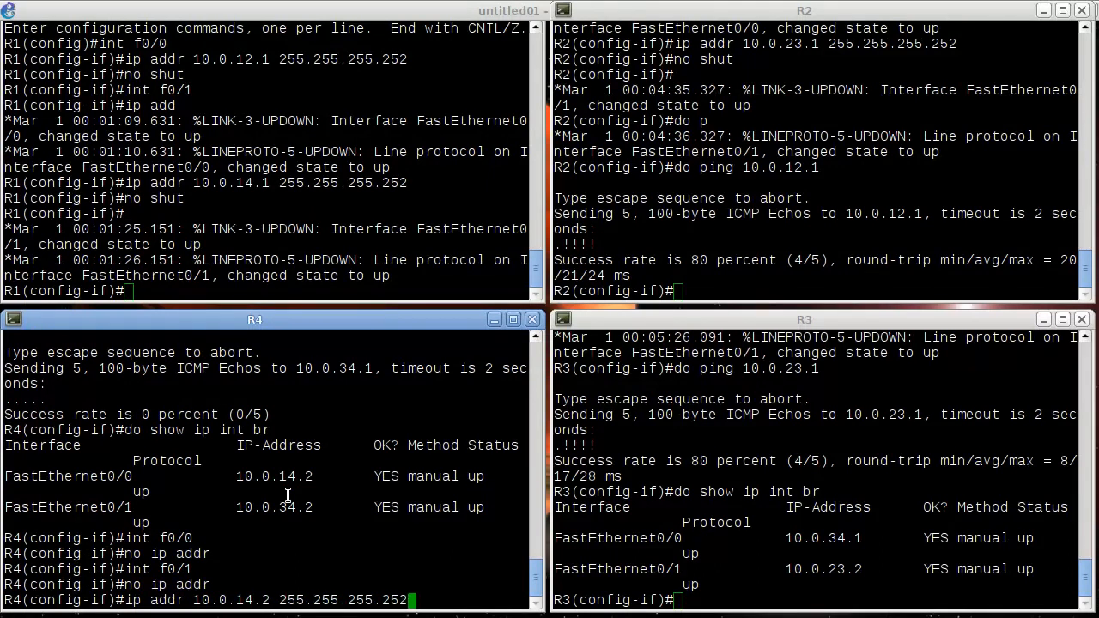
{"action": "key", "text": "Return"}
- Assign 10.0.34.2 with mask 255.255.255.252 to R4's interface f0/0
{"action": "type", "text": "int f0/0"}
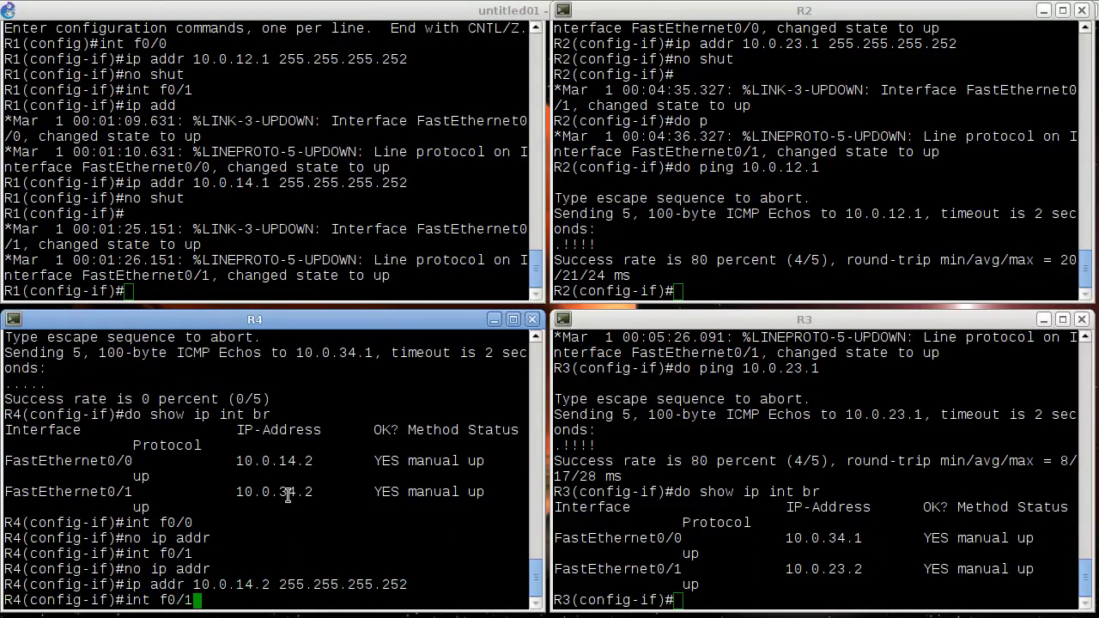
{"action": "key", "text": "Return"}
{"action": "type", "text": "ip addr "}
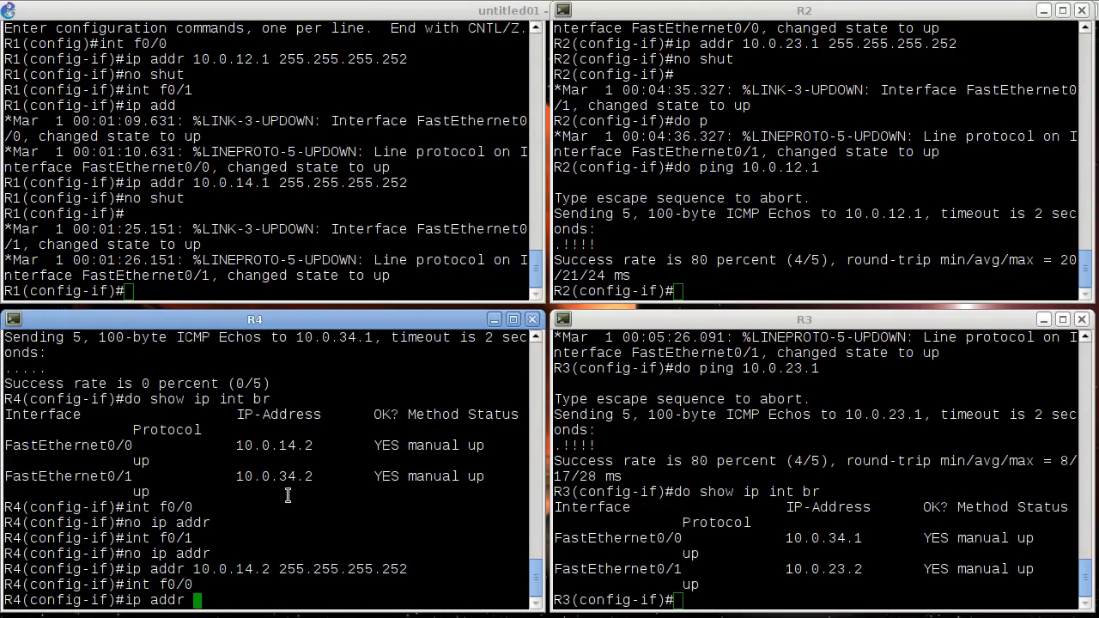
{"action": "type", "text": "10.0.34.2 255.255.255.252"}
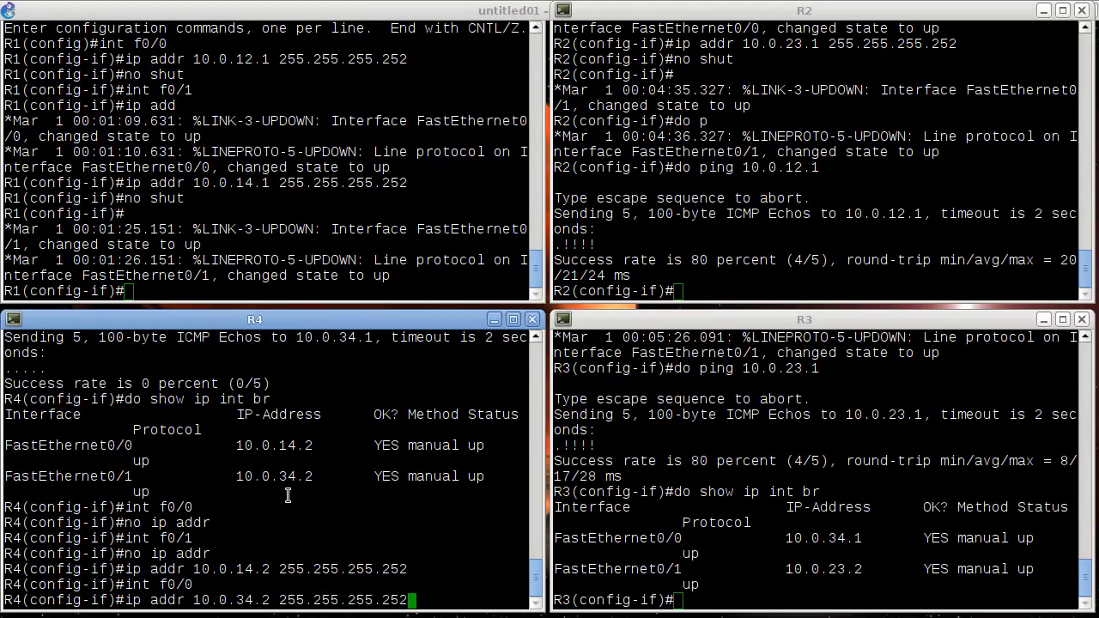
{"action": "key", "text": "Return"}
- Ping R3's address 10.0.34.1 from R4 again with the readdressed interfaces
{"action": "type", "text": "do ping 10.0.34.1"}
{"action": "key", "text": "Return"}
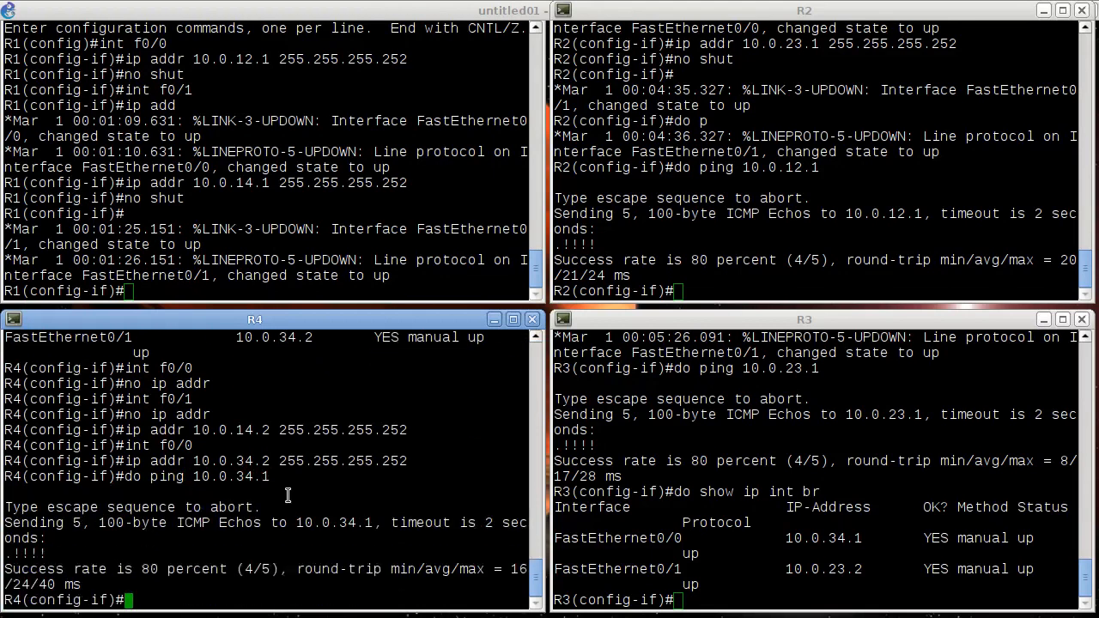
- Ping R1's address 10.0.14.1 from R4 to test the link between R4 and R1
{"action": "key", "text": "Up"}
{"action": "key", "text": "BackSpace"}
{"action": "key", "text": "BackSpace"}
{"action": "key", "text": "BackSpace"}
{"action": "key", "text": "BackSpace"}
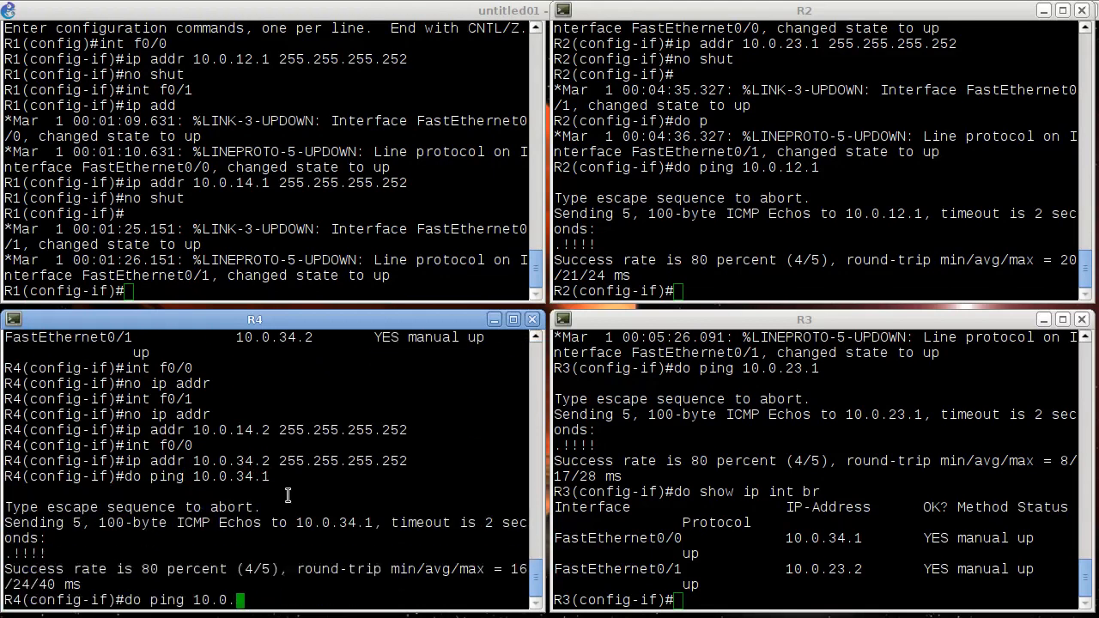
{"action": "type", "text": "14.1"}
{"action": "key", "text": "Return"}
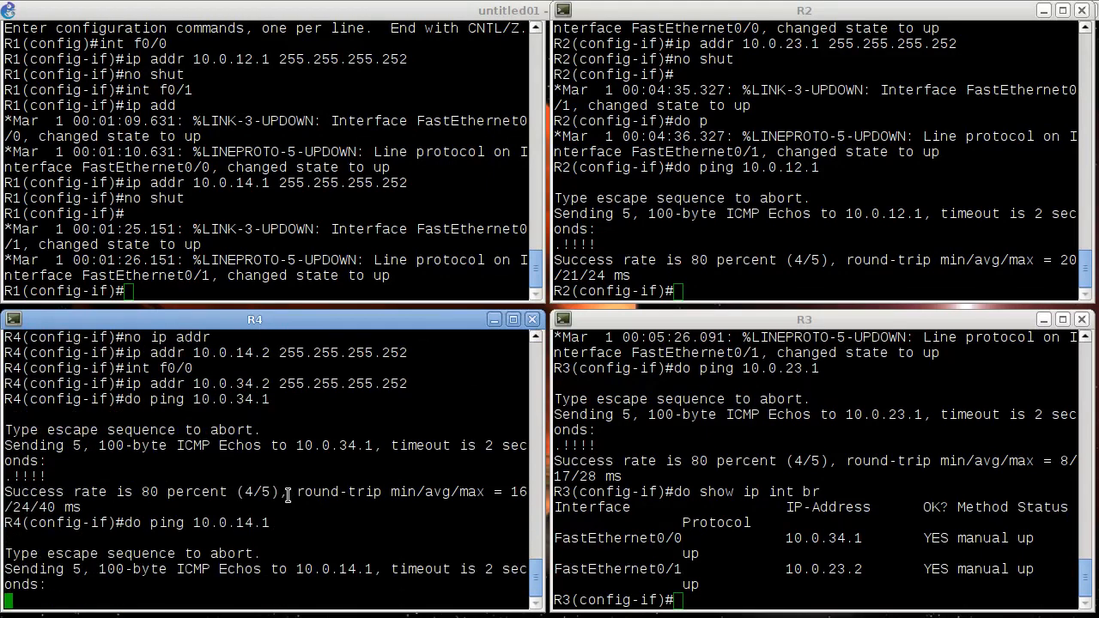
- Ping the address 10.0.34.1 from R3's console
{"action": "left_click", "coordinate": [211, 220]}
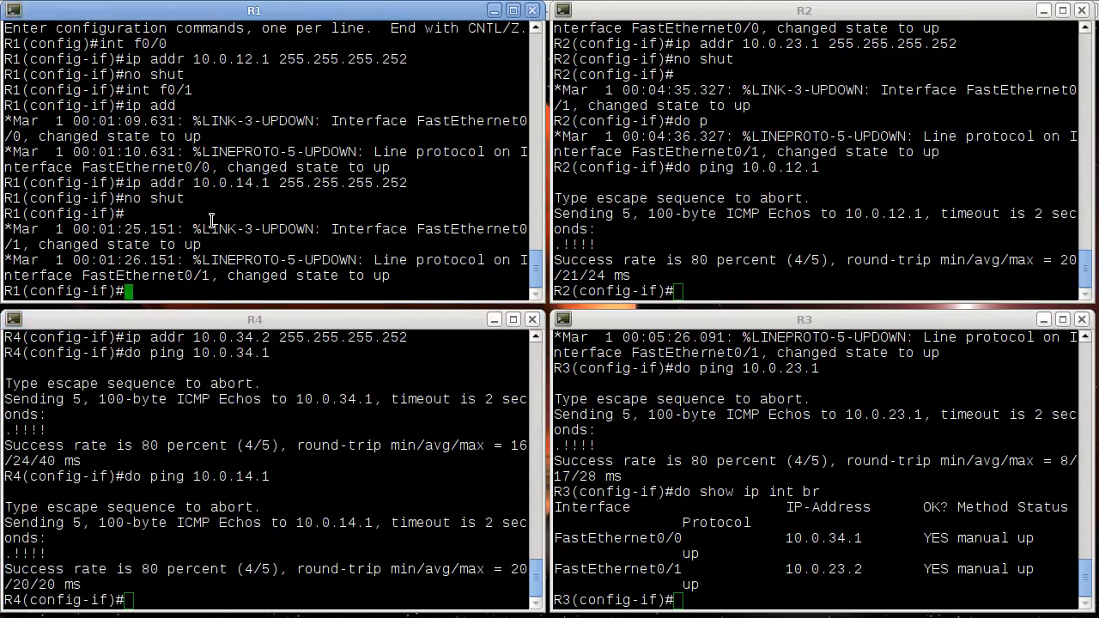
{"action": "left_click", "coordinate": [925, 443]}
{"action": "key", "text": "Up"}
{"action": "key", "text": "Up"}
{"action": "key", "text": "Left"}
{"action": "key", "text": "Left"}
{"action": "key", "text": "BackSpace"}
{"action": "key", "text": "BackSpace"}
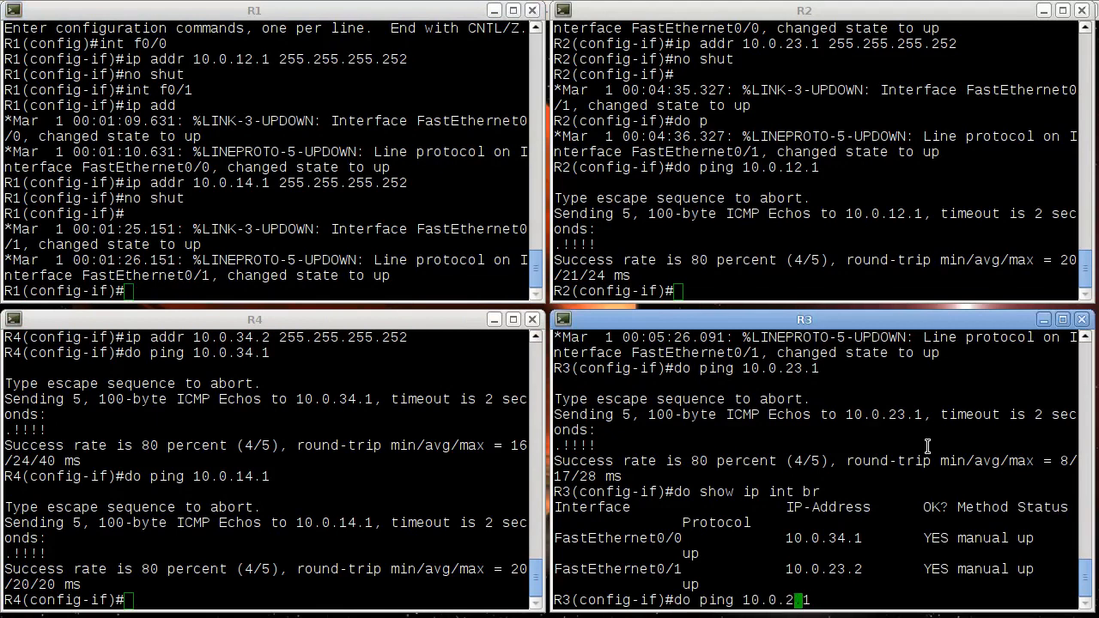
{"action": "type", "text": "34"}
{"action": "key", "text": "Return"}
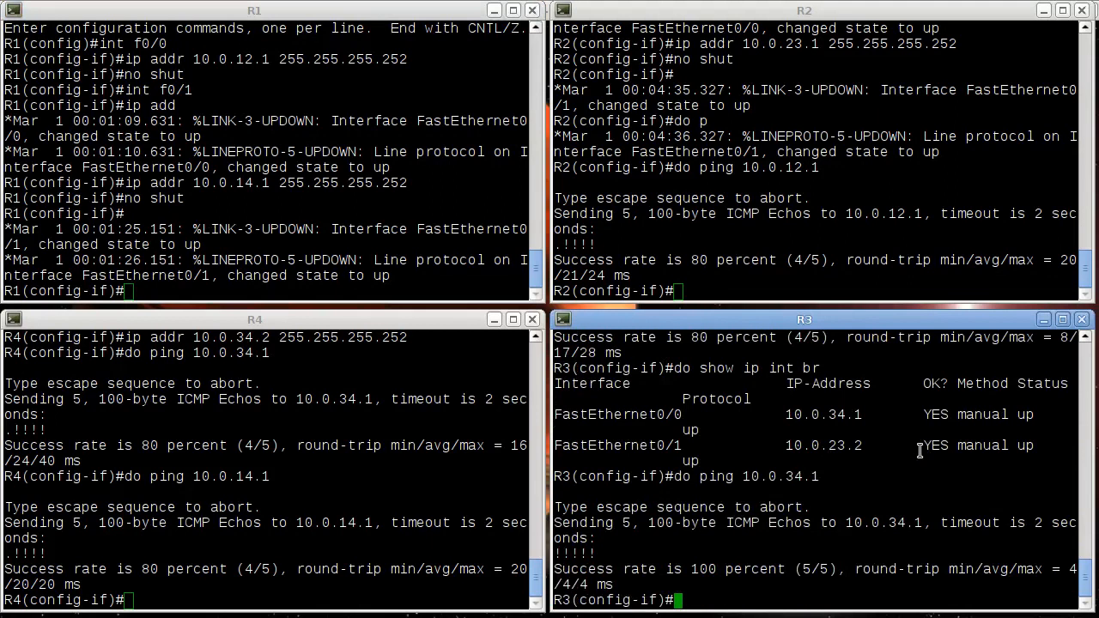
- Ping R3's address 10.0.23.2 from R2 to test the link between R2 and R3
{"action": "left_click", "coordinate": [916, 223]}
{"action": "key", "text": "Left"}
{"action": "key", "text": "Left"}
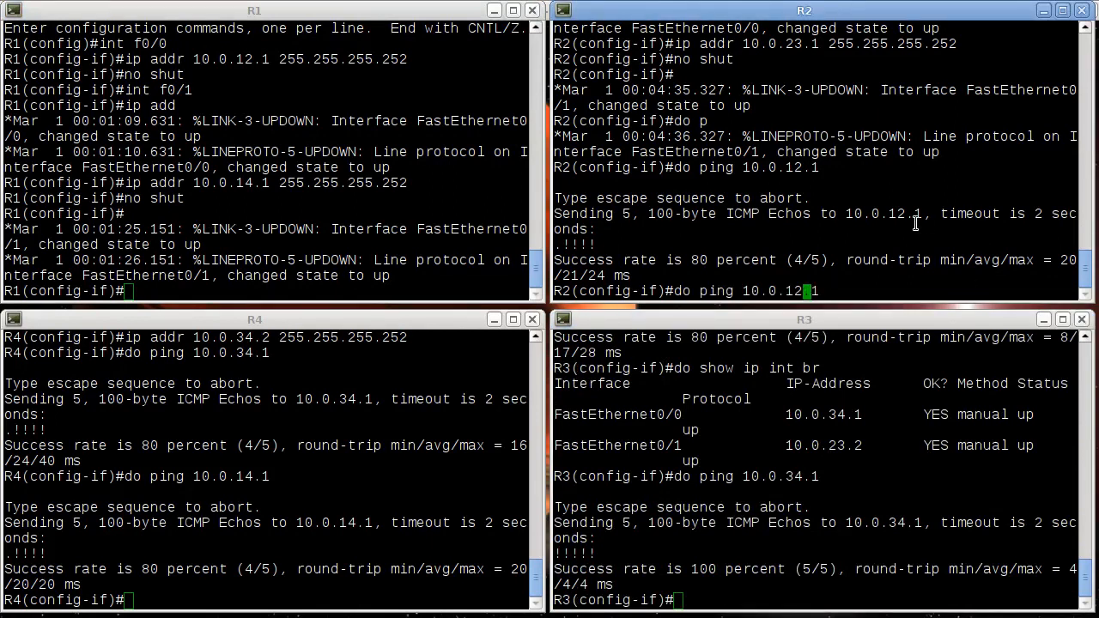
{"action": "key", "text": "BackSpace"}
{"action": "key", "text": "BackSpace"}
{"action": "type", "text": "23"}
{"action": "key", "text": "Right"}
{"action": "key", "text": "Right"}
{"action": "key", "text": "BackSpace"}
{"action": "type", "text": "2"}
{"action": "key", "text": "Return"}
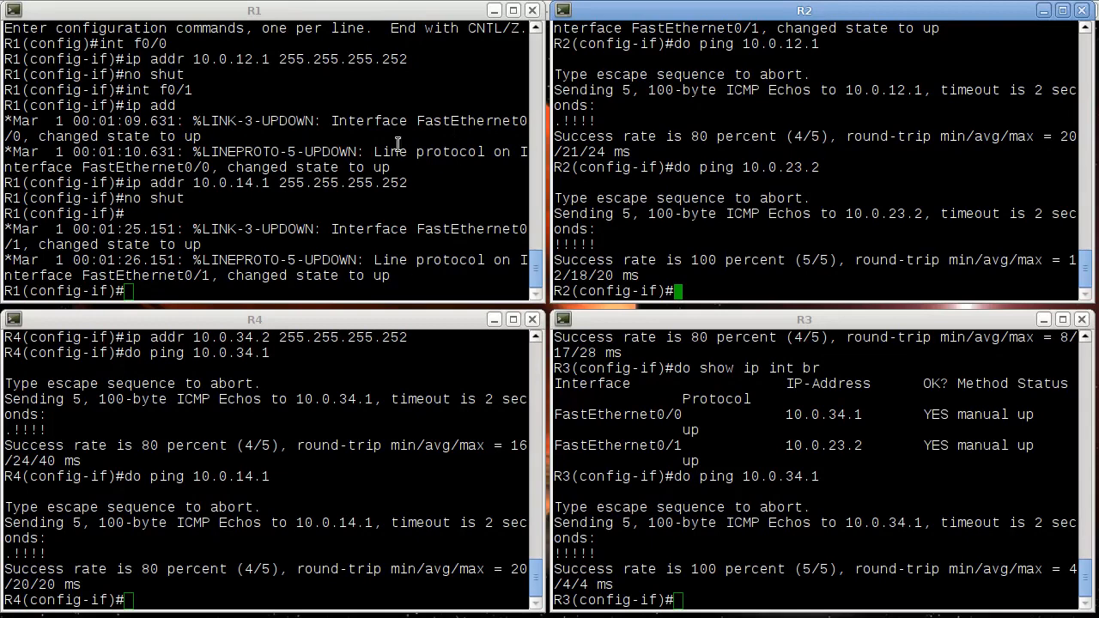
- Return to the GNS3 topology and inspect the details of R1, R2, R3 and R4, including the server each runs on
{"action": "left_click", "coordinate": [548, 3]}
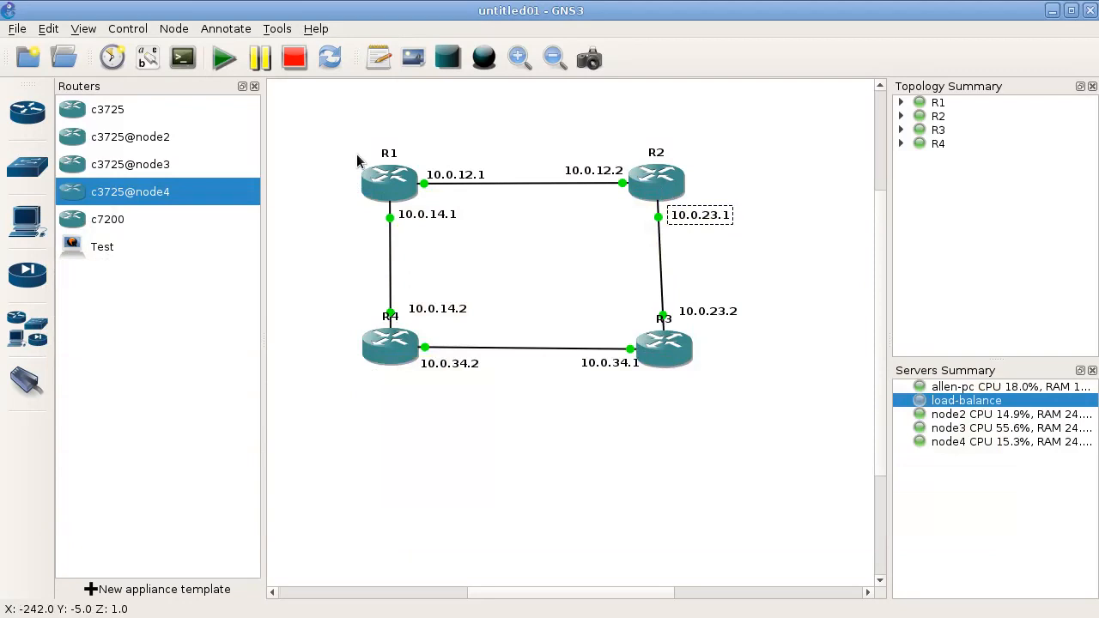
{"action": "mouse_move", "coordinate": [383, 198]}
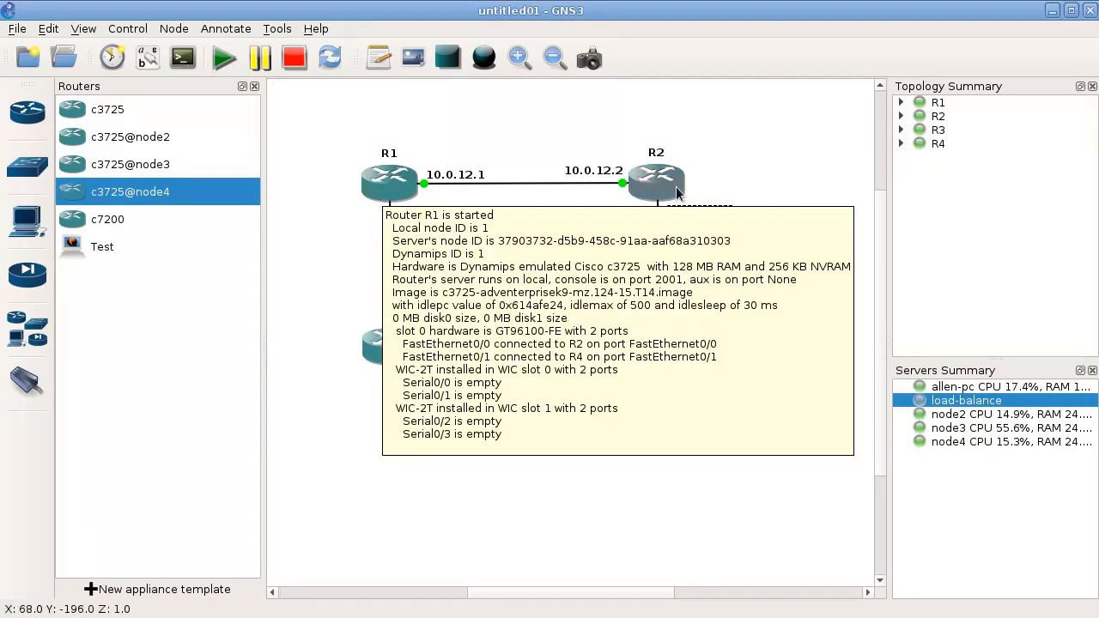
{"action": "mouse_move", "coordinate": [676, 193]}
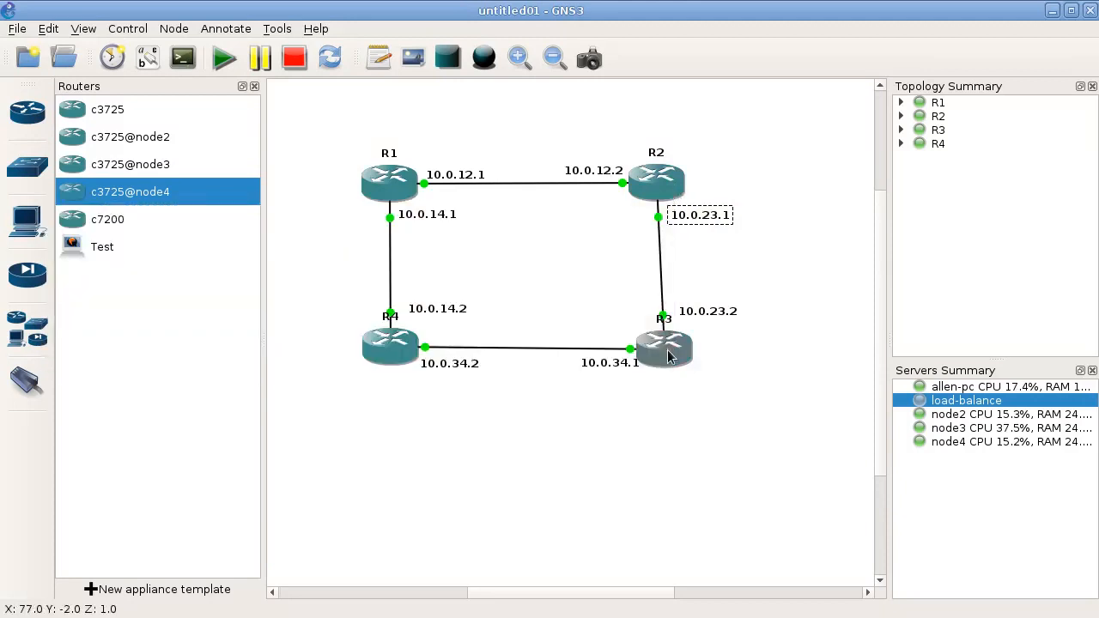
{"action": "mouse_move", "coordinate": [381, 354]}
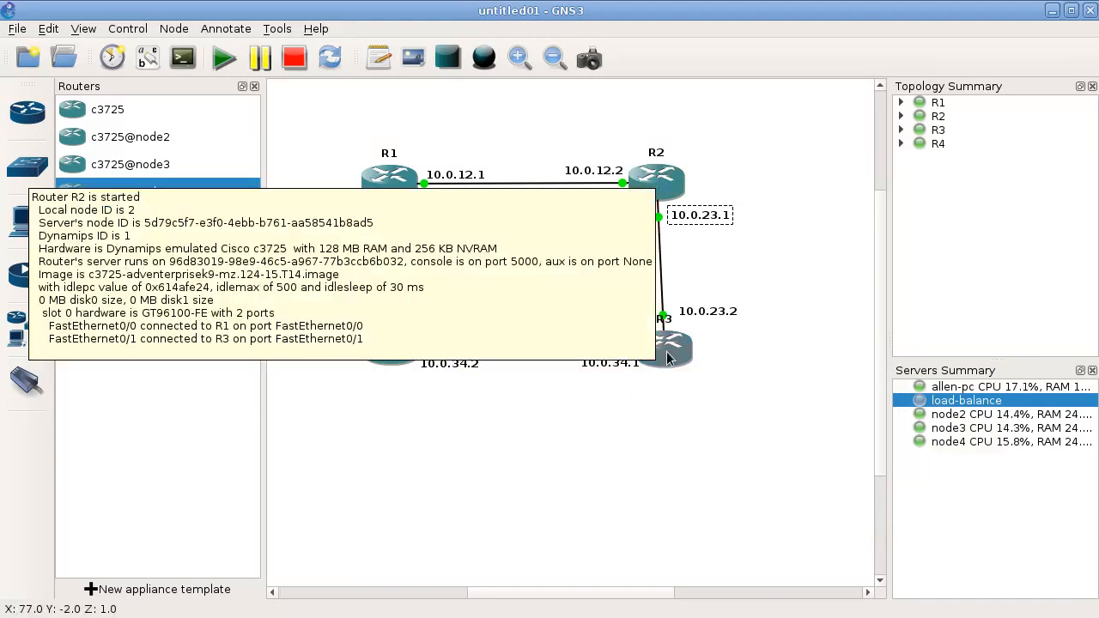
{"action": "mouse_move", "coordinate": [668, 358]}
{"action": "mouse_move", "coordinate": [416, 360]}
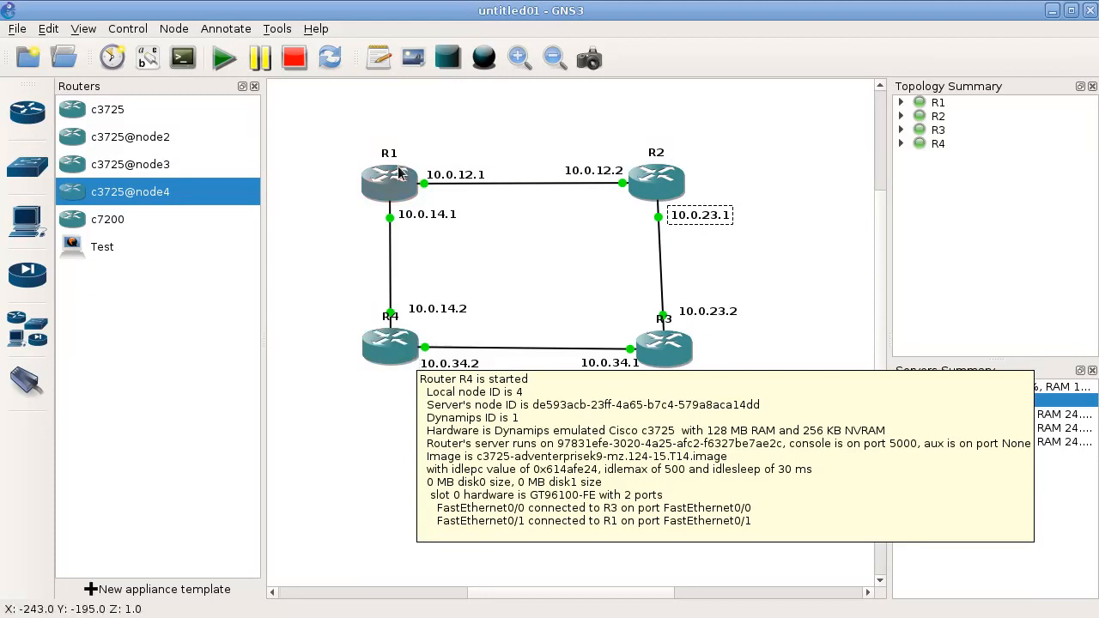
{"action": "left_click", "coordinate": [320, 289]}
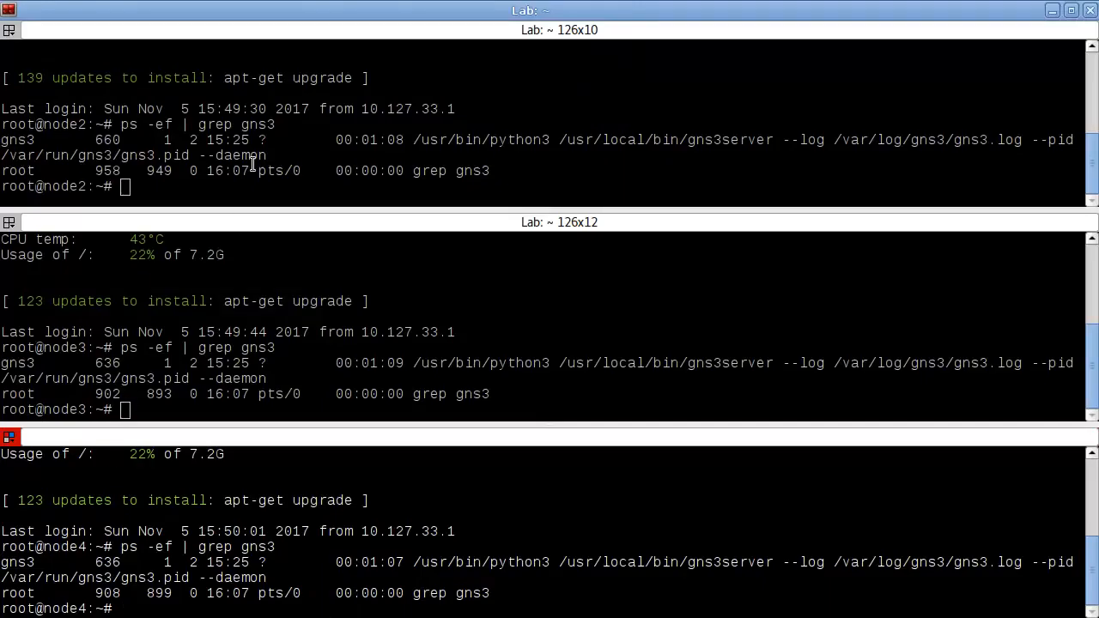
- Switch to the node terminals and list the dynamips processes on node2 with ps -ef | grep dynamips
{"action": "left_click", "coordinate": [252, 163]}
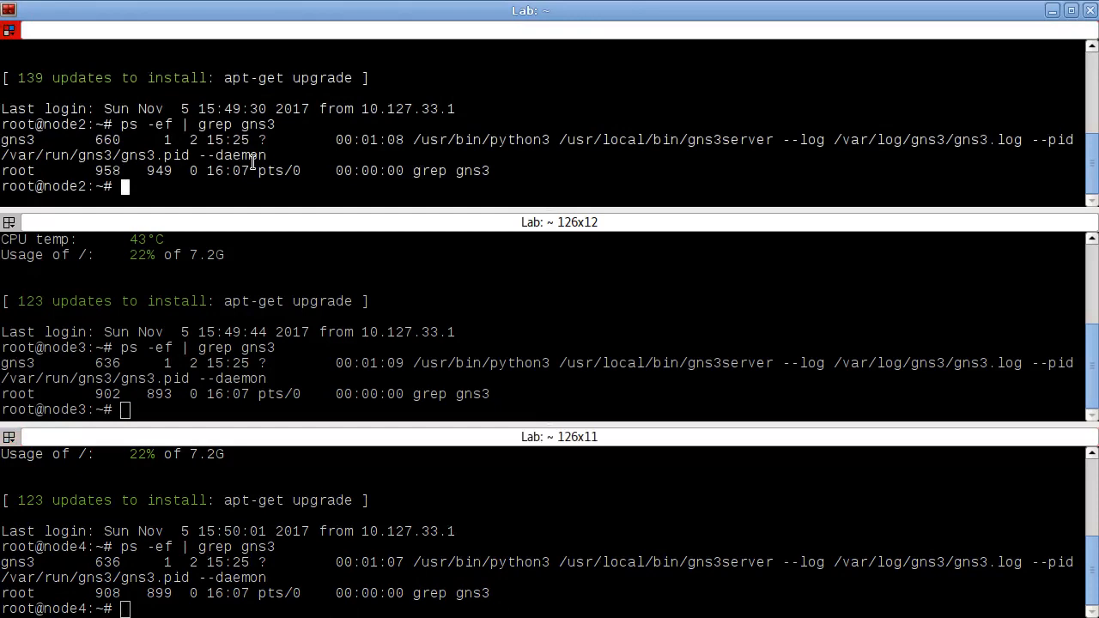
{"action": "type", "text": "ps -ef | grep dynamips"}
{"action": "key", "text": "Return"}
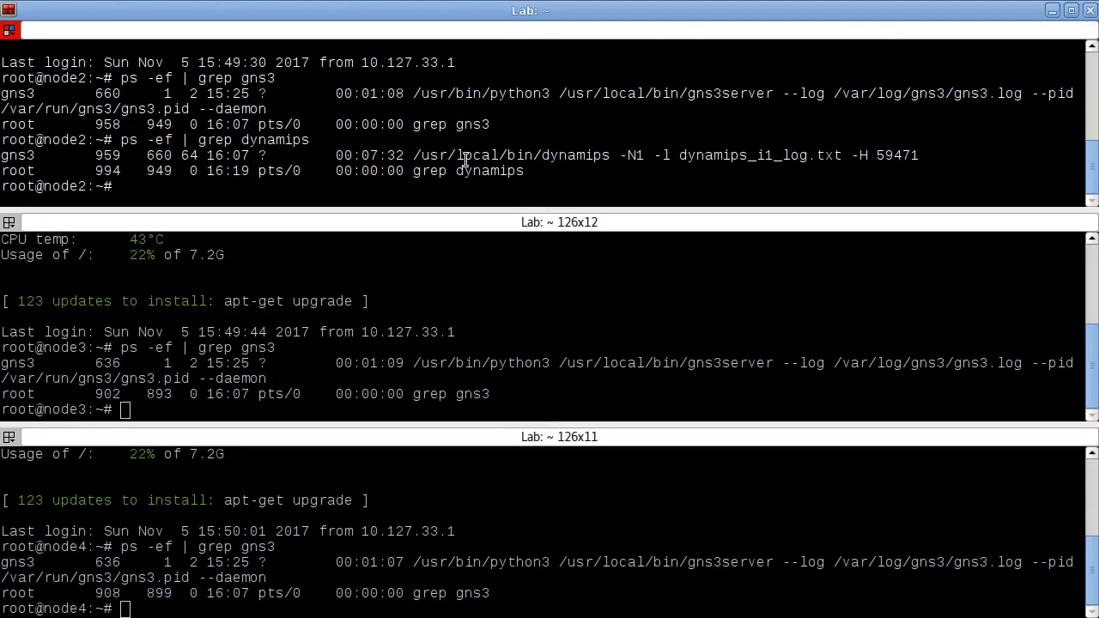
- Check the memory usage on node2, node3 and node4 with free -h
{"action": "type", "text": "free -h"}
{"action": "key", "text": "Return"}
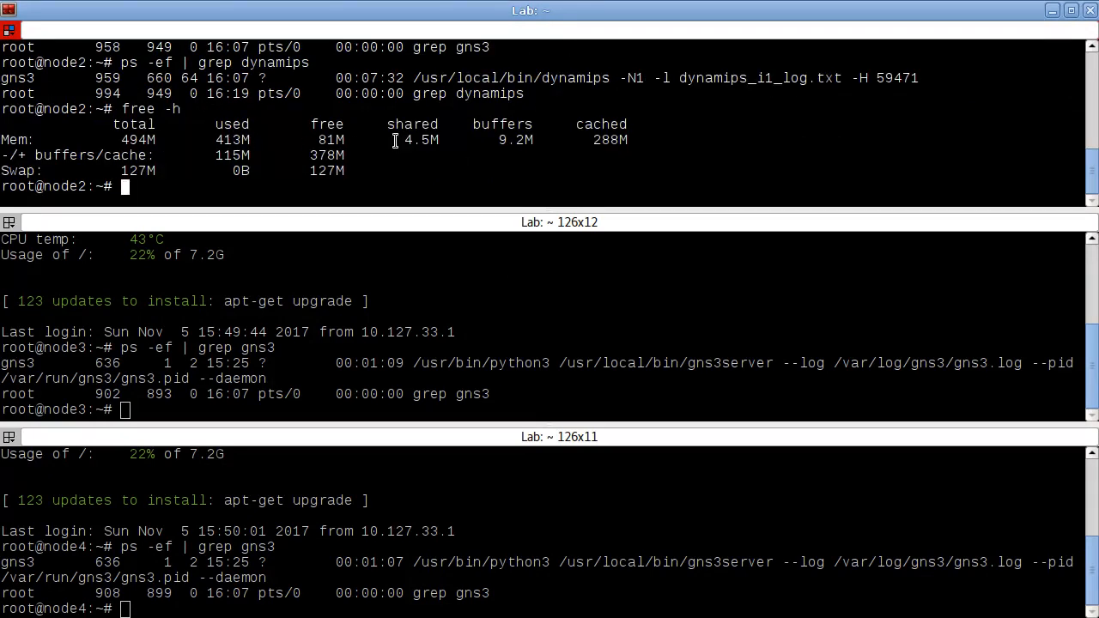
{"action": "left_click", "coordinate": [302, 313]}
{"action": "type", "text": "free -h"}
{"action": "key", "text": "Return"}
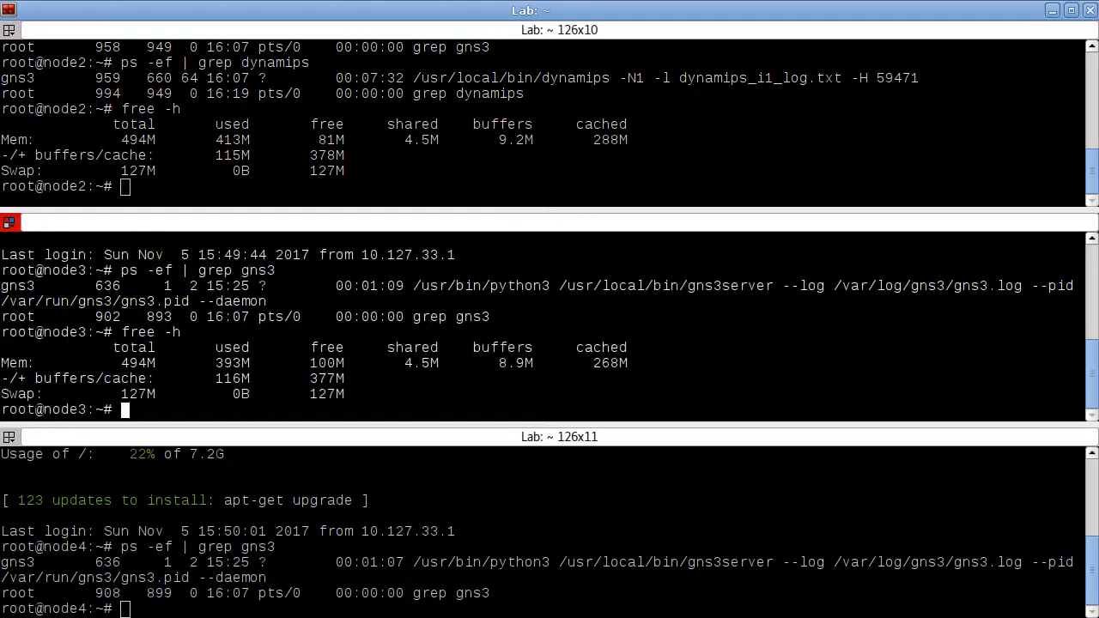
{"action": "left_click", "coordinate": [547, 574]}
{"action": "type", "text": "free -h"}
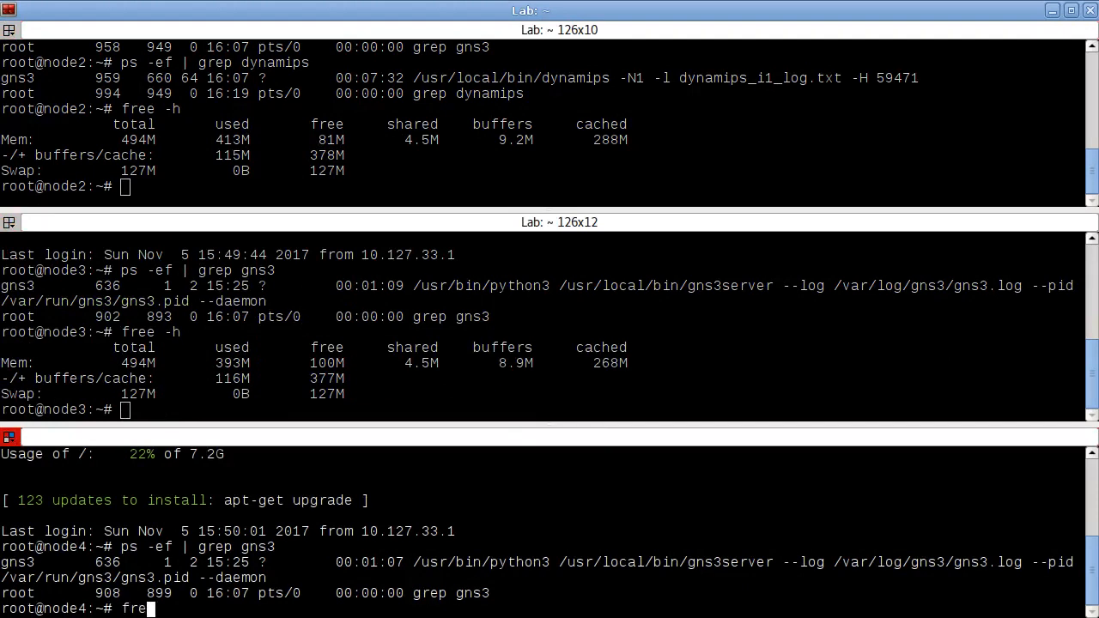
{"action": "key", "text": "Return"}
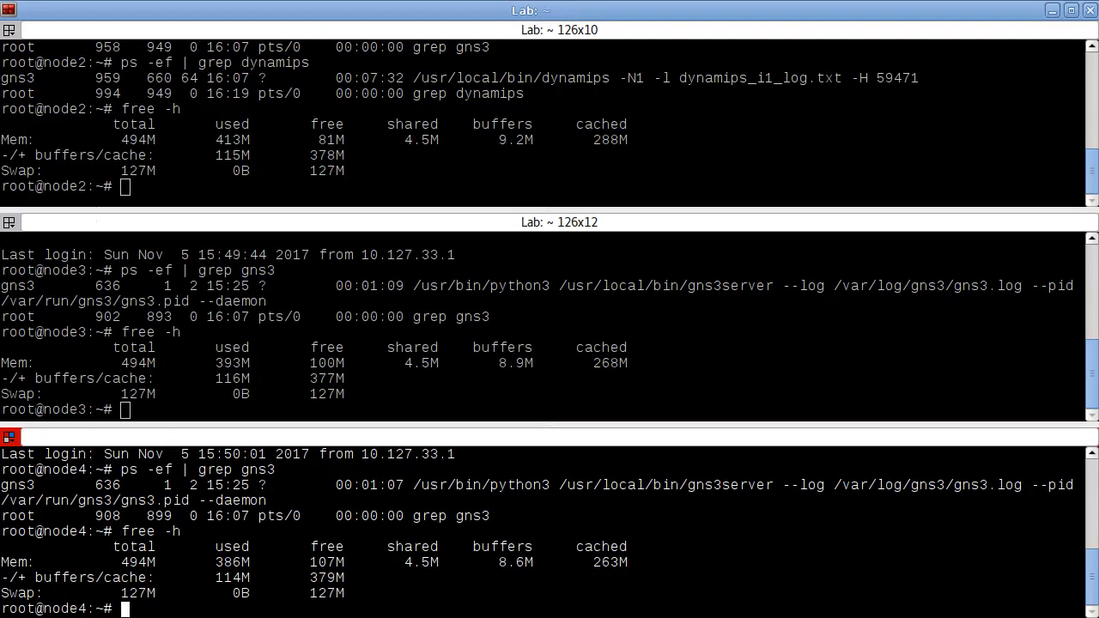
- Switch back to GNS3 and move R2 slightly so that it lines up vertically with R3
{"action": "key", "text": "alt+Tab"}
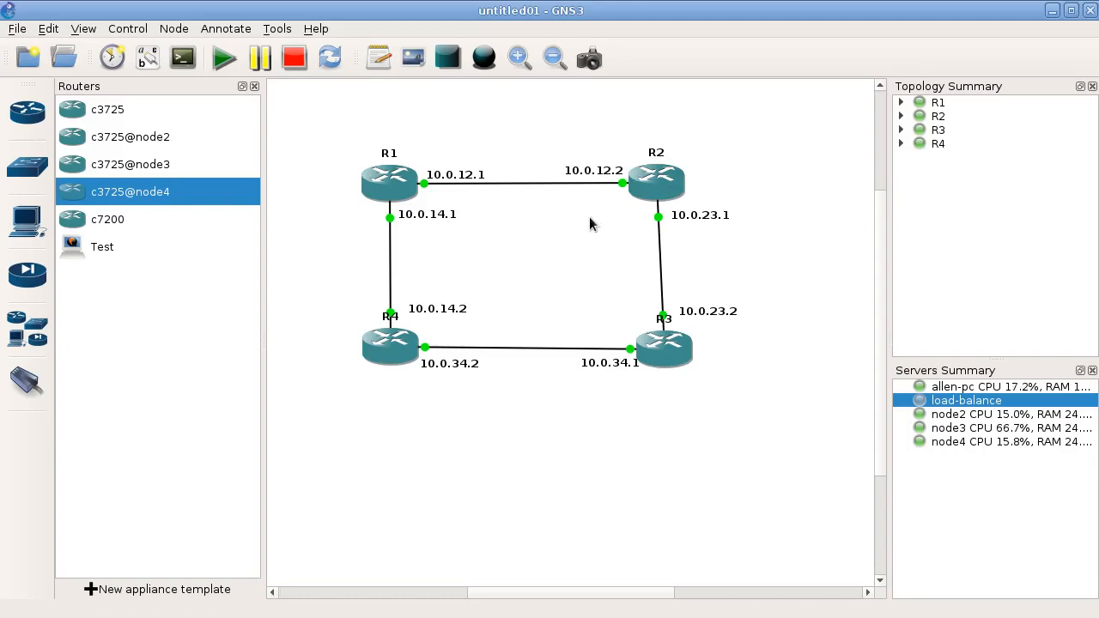
{"action": "left_click_drag", "start_coordinate": [649, 184], "coordinate": [658, 184]}
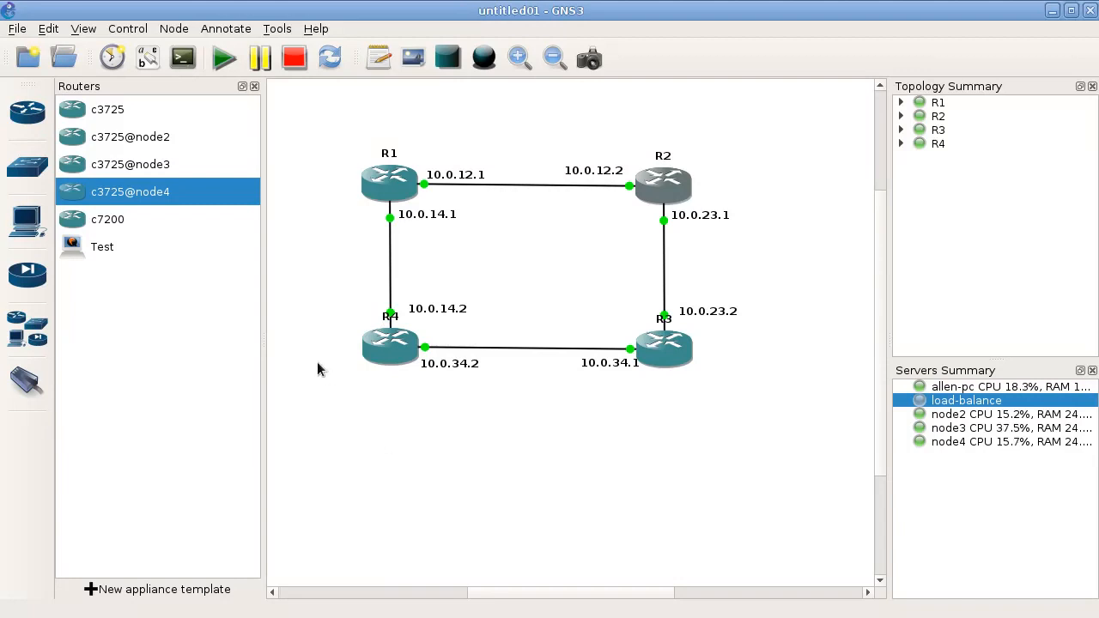
- Expand R1, R2, R3 and R4 in the topology summary to list their interface connections
{"action": "left_click", "coordinate": [901, 102]}
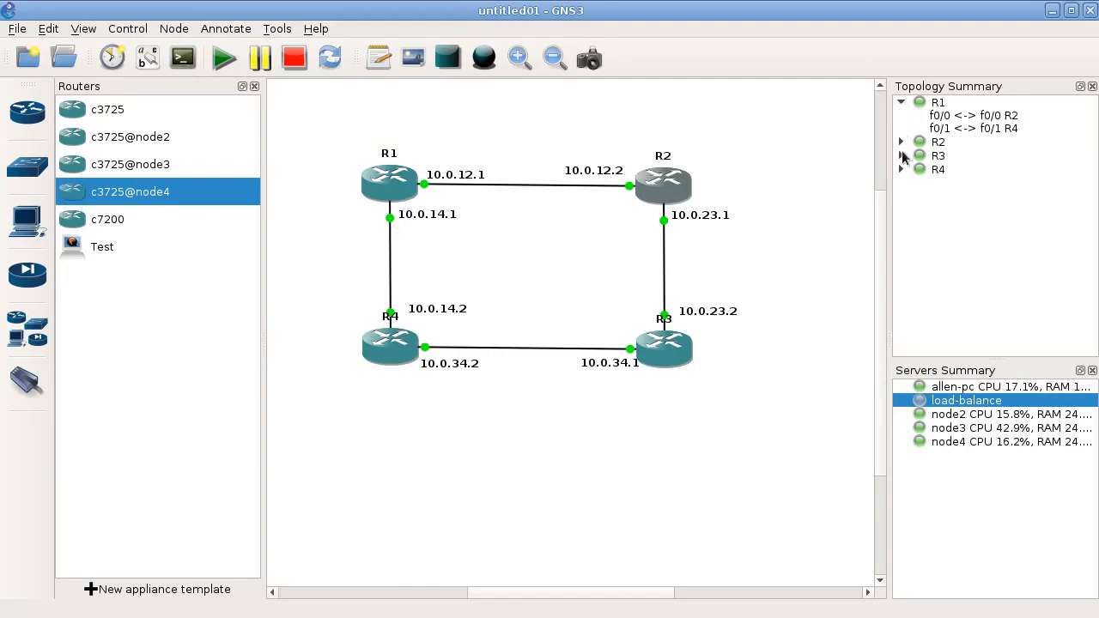
{"action": "left_click", "coordinate": [901, 143]}
{"action": "left_click", "coordinate": [901, 181]}
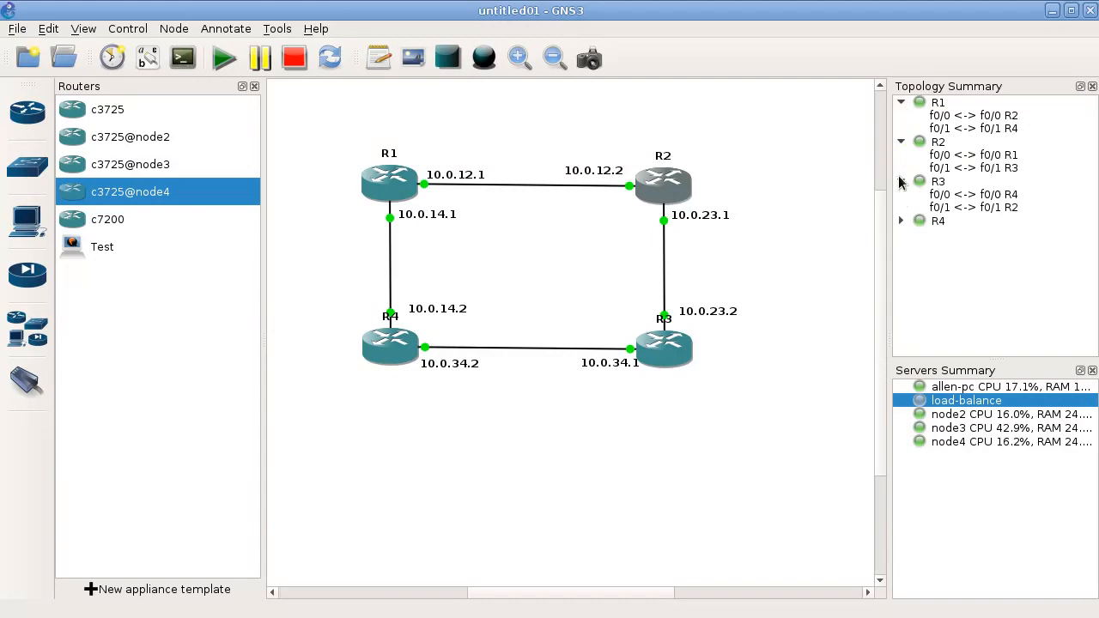
{"action": "left_click", "coordinate": [901, 221]}
{"action": "right_click", "coordinate": [967, 207]}
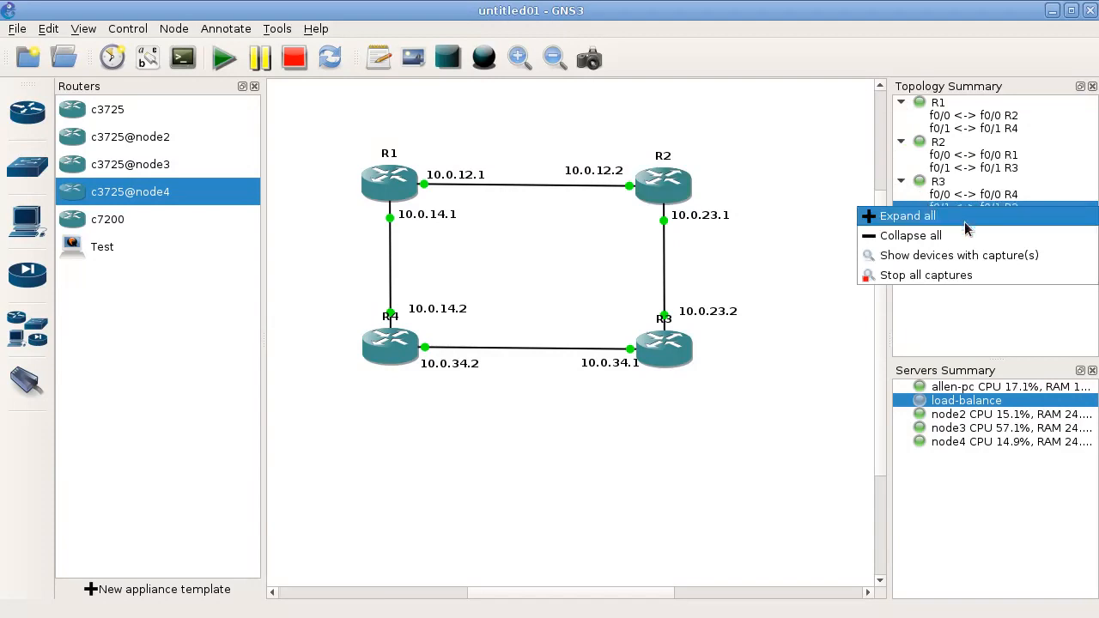
{"action": "left_click", "coordinate": [969, 313]}
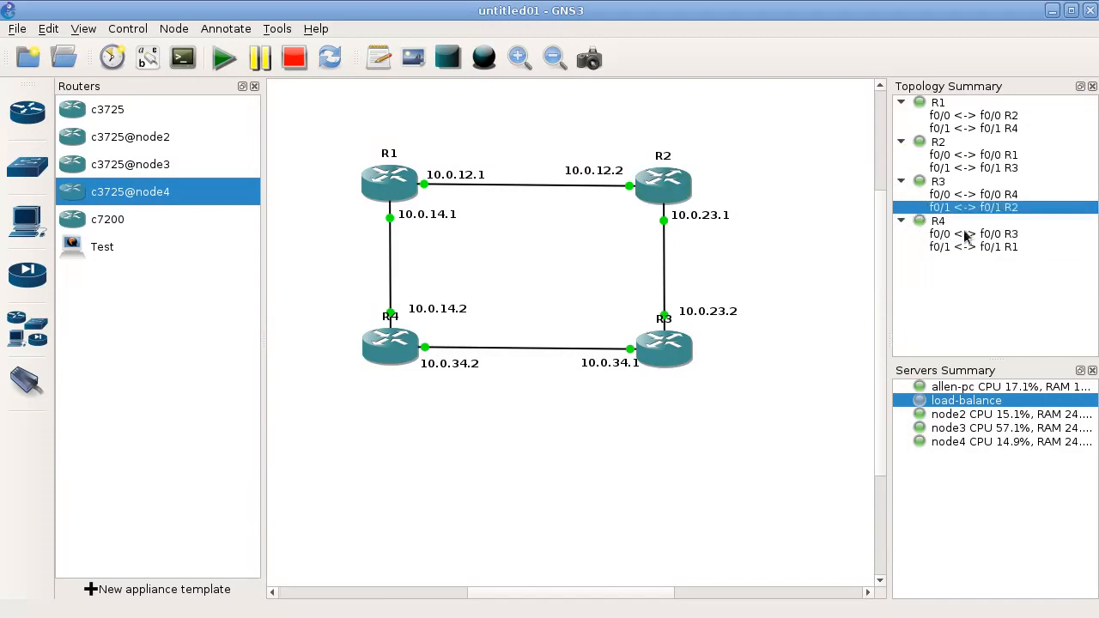
{"action": "right_click", "coordinate": [954, 119]}
{"action": "left_click", "coordinate": [946, 361]}
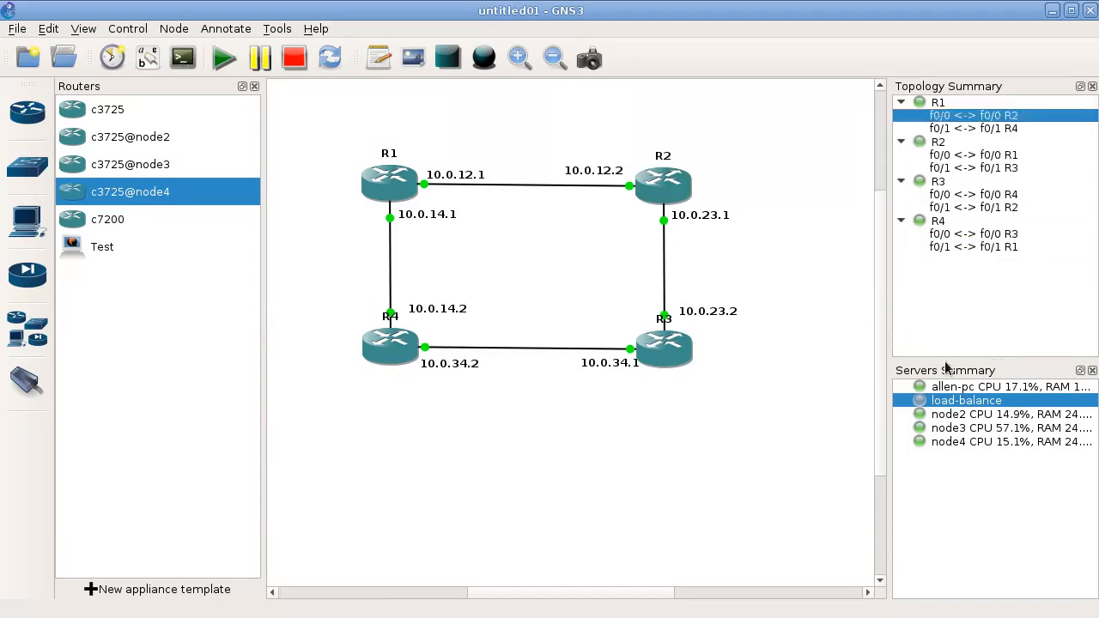
- Filter the topology summary to devices with captures, and restore the view of all devices
{"action": "left_click", "coordinate": [937, 235]}
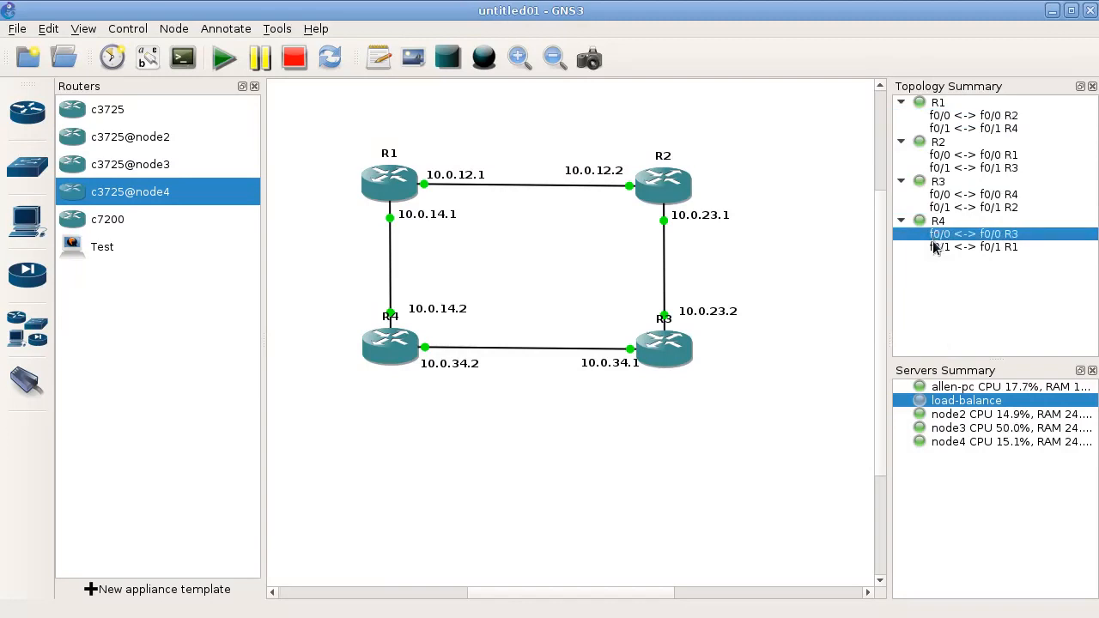
{"action": "right_click", "coordinate": [949, 237]}
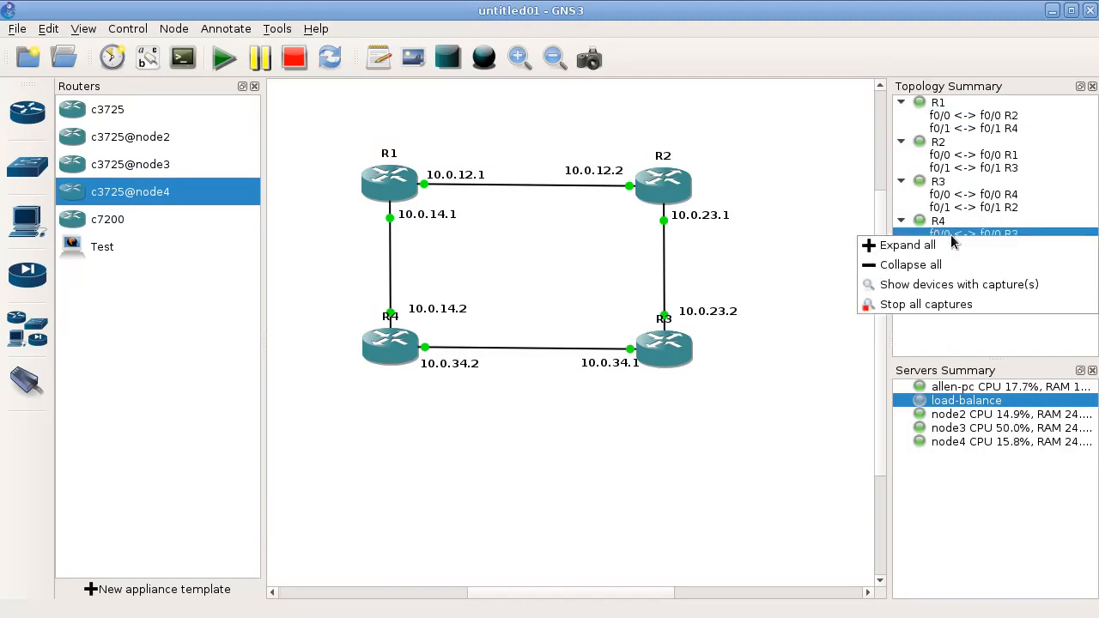
{"action": "left_click", "coordinate": [956, 286]}
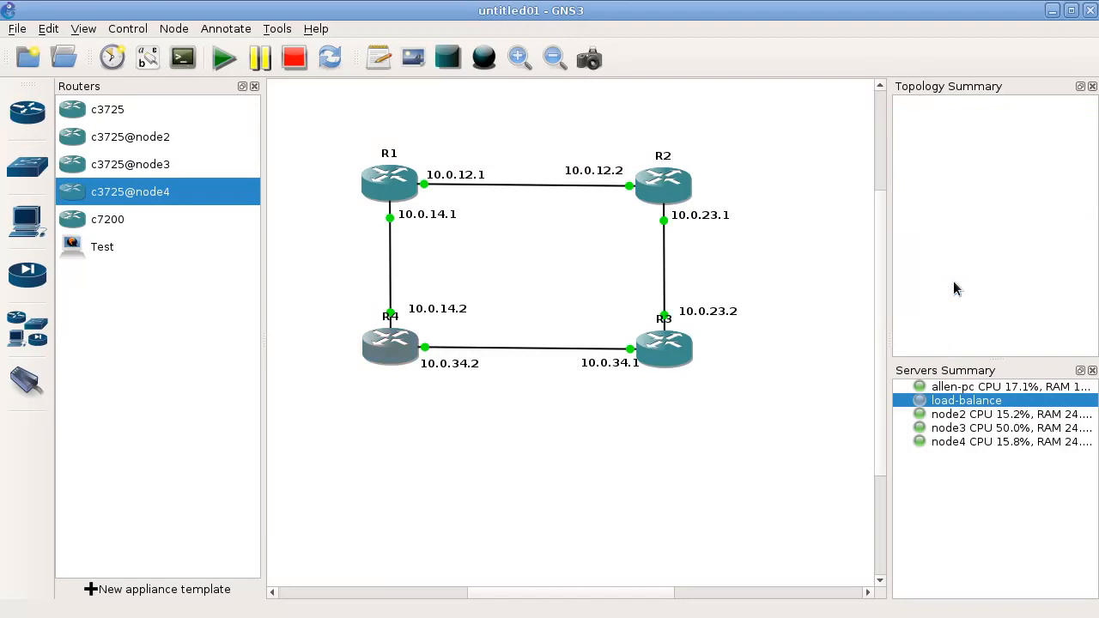
{"action": "right_click", "coordinate": [955, 257]}
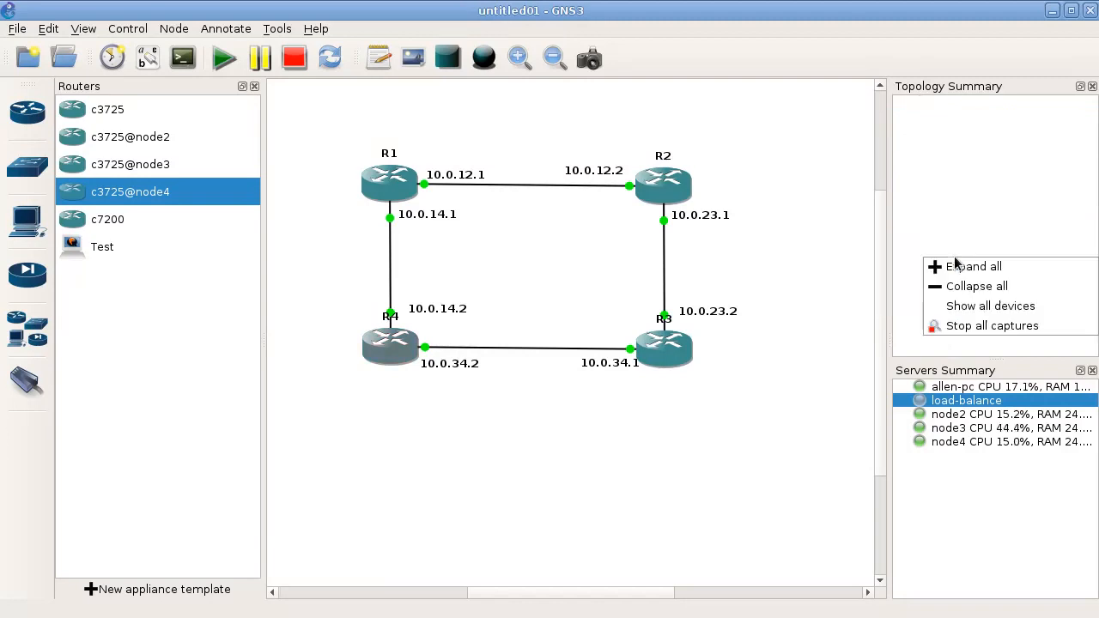
{"action": "left_click", "coordinate": [974, 306]}
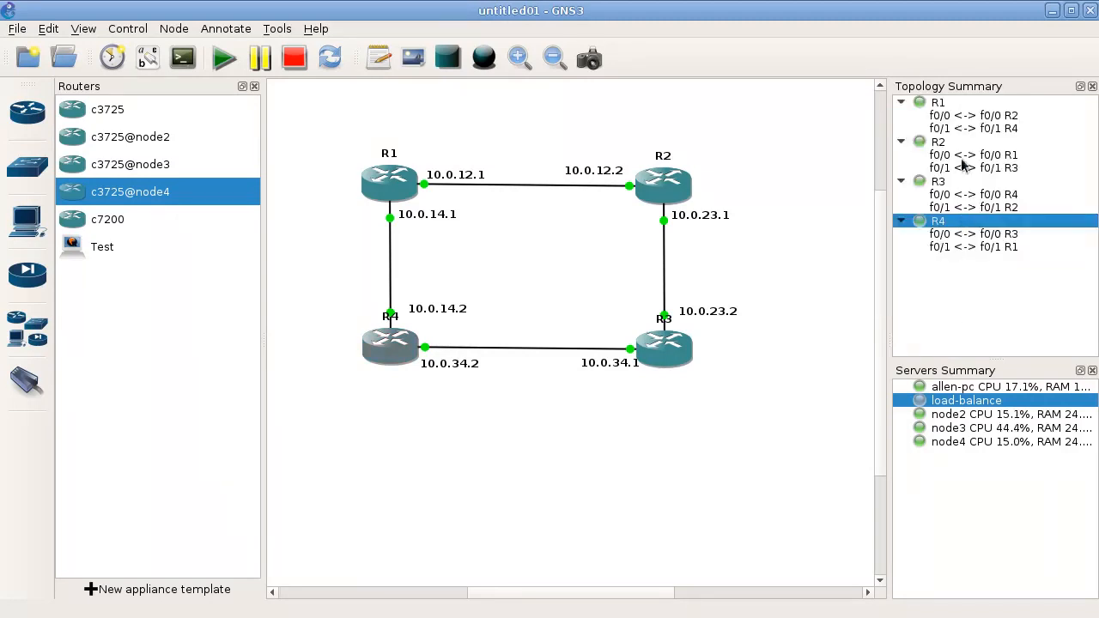
{"action": "left_click", "coordinate": [964, 117]}
{"action": "right_click", "coordinate": [963, 119]}
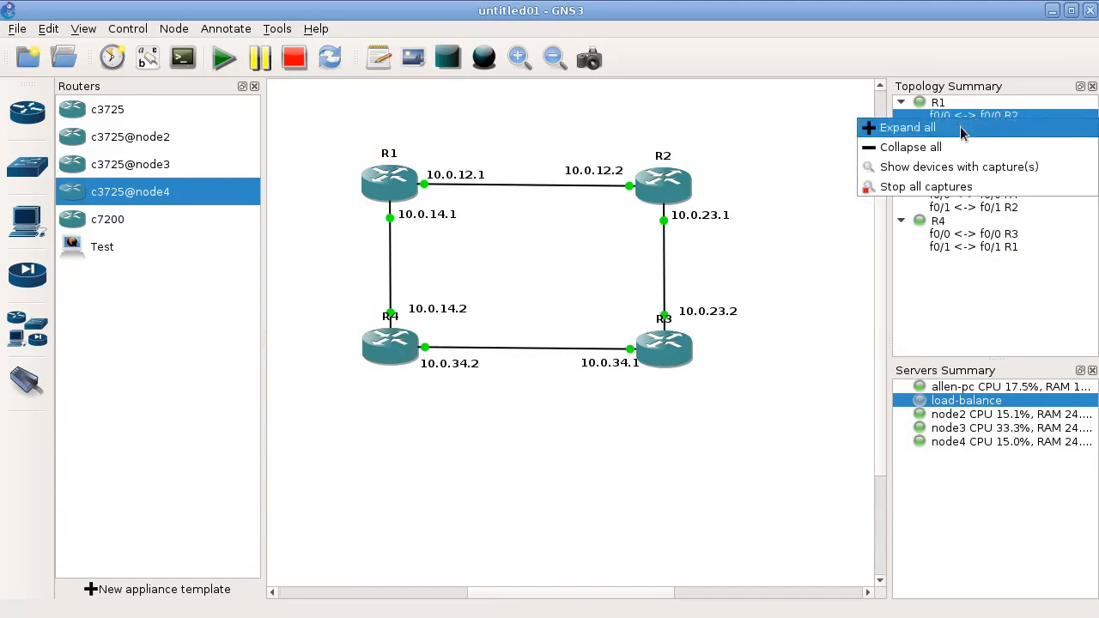
{"action": "left_click", "coordinate": [962, 340]}
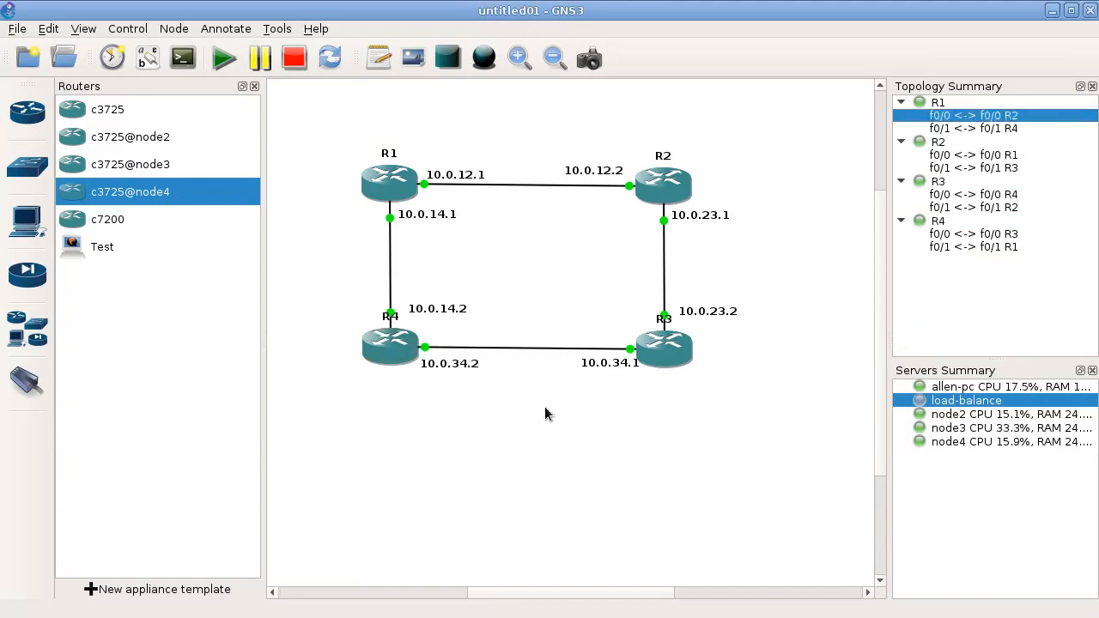
- Start an Ethernet packet capture on the link between R4 and R3, opening it in the capture visualization program
{"action": "right_click", "coordinate": [601, 357]}
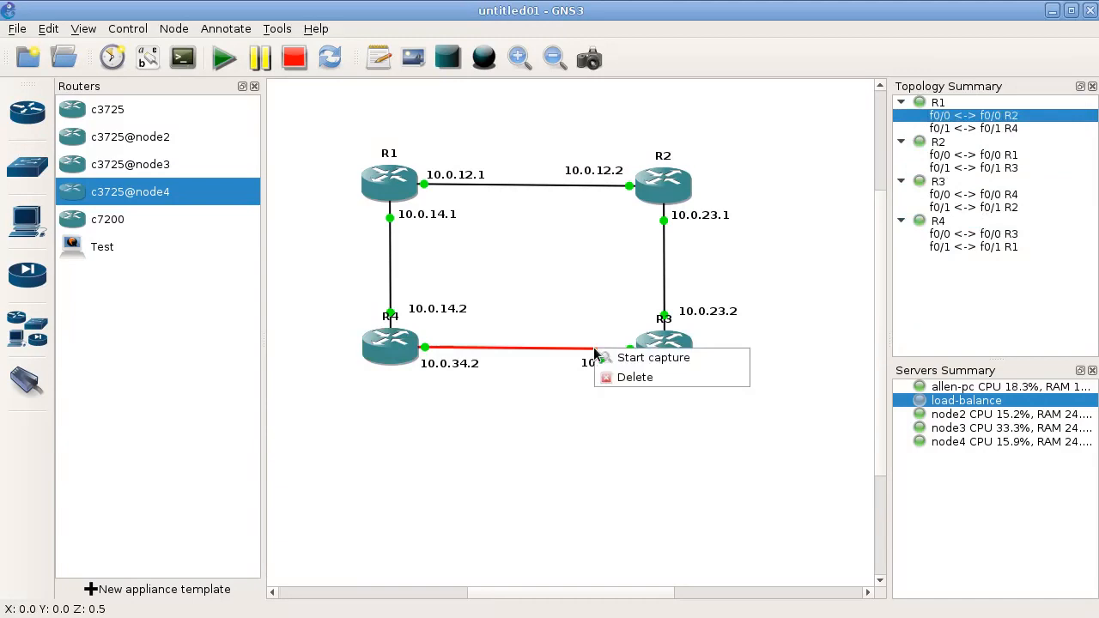
{"action": "left_click", "coordinate": [619, 362]}
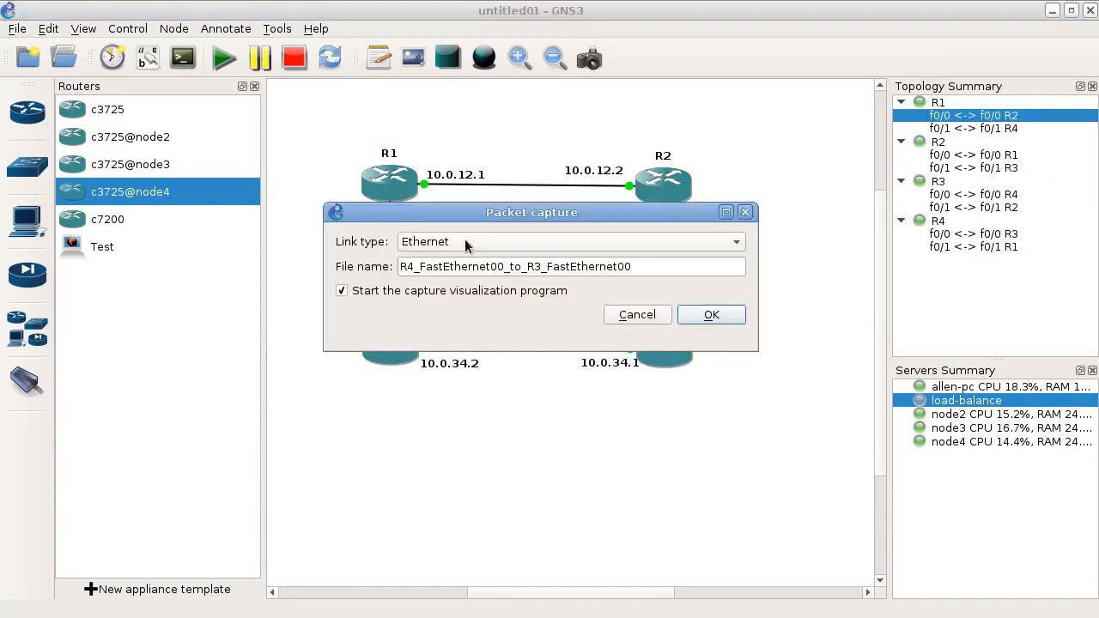
{"action": "left_click", "coordinate": [711, 315]}
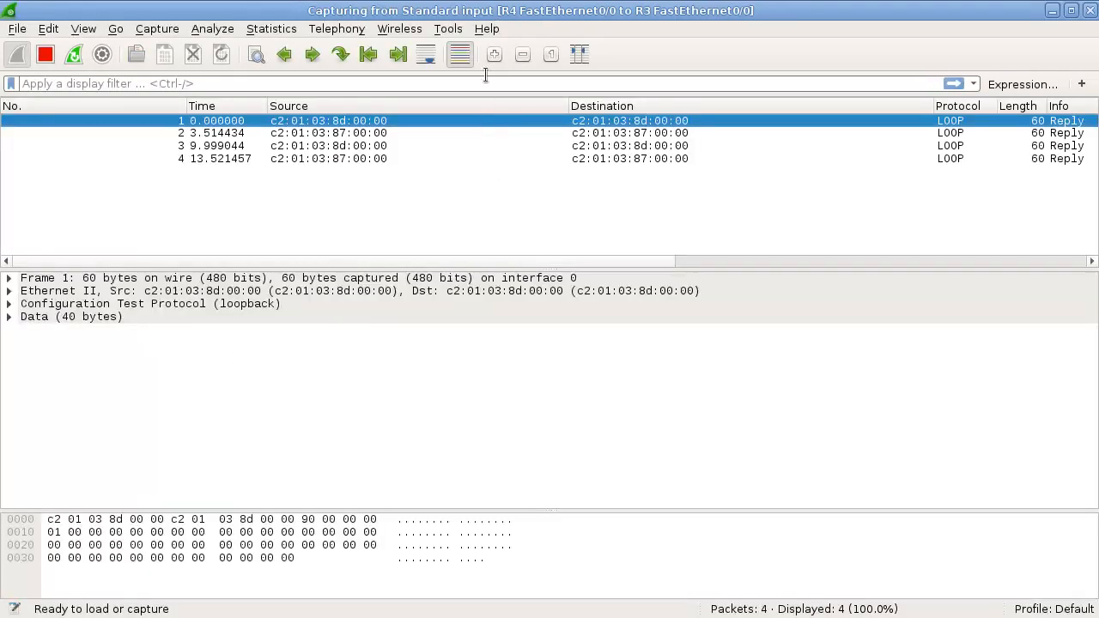
- Take the Wireshark capture window out of its maximized state so that GNS3 is visible behind it
{"action": "left_click_drag", "start_coordinate": [505, 15], "coordinate": [805, 72]}
{"action": "left_click_drag", "start_coordinate": [941, 72], "coordinate": [515, 6]}
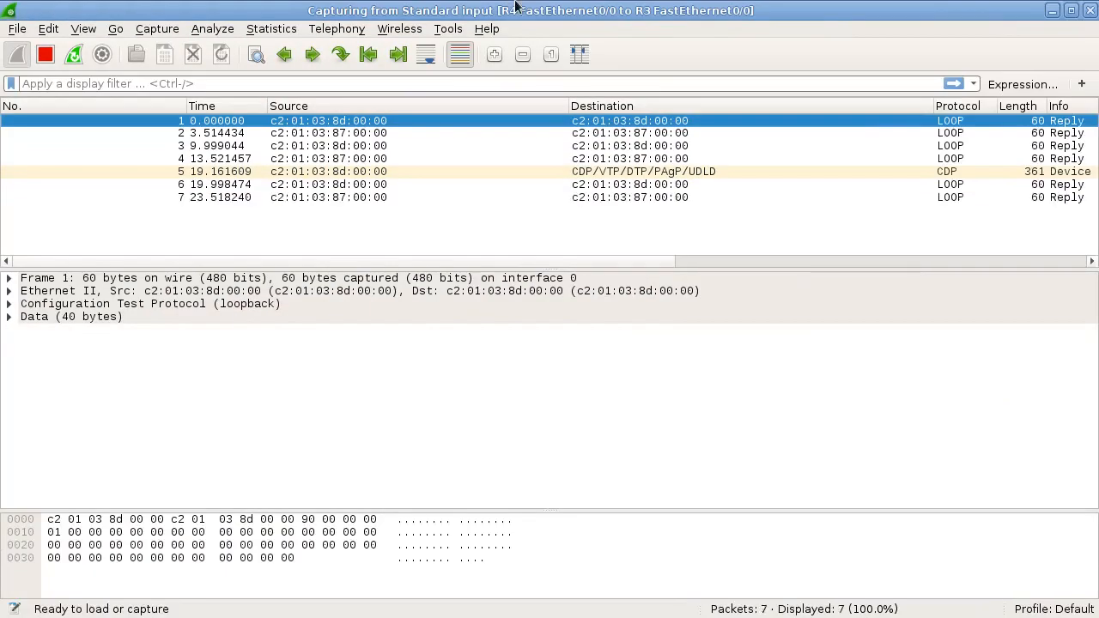
{"action": "key", "text": "alt+Tab"}
{"action": "key", "text": "alt+Tab"}
{"action": "left_click_drag", "start_coordinate": [515, 5], "coordinate": [542, 53]}
{"action": "key", "text": "alt+Tab"}
{"action": "key", "text": "alt+Tab"}
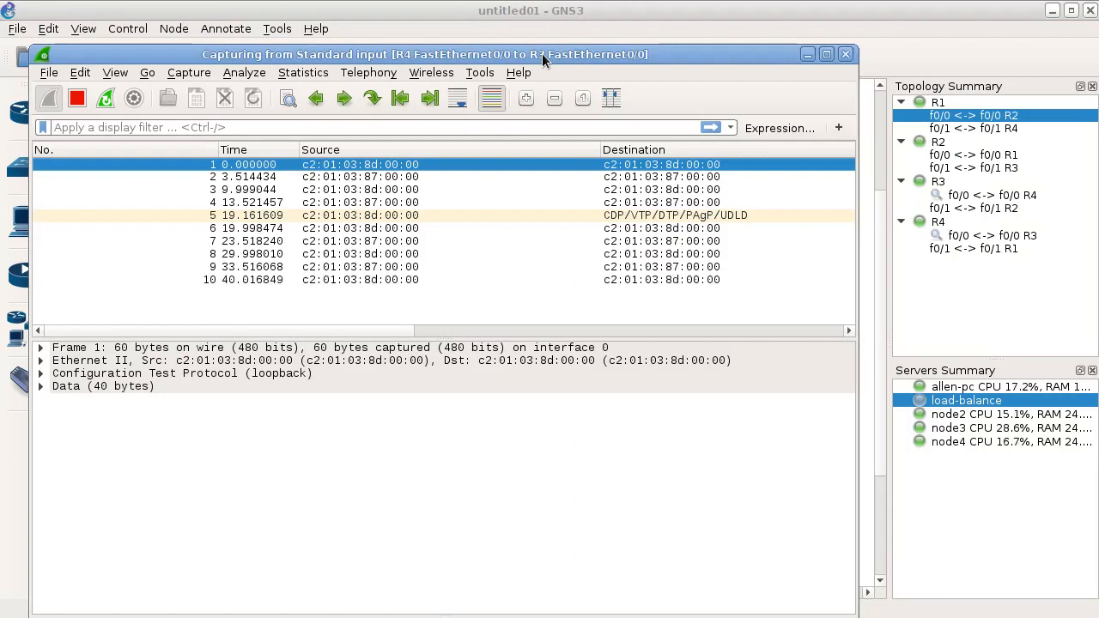
{"action": "key", "text": "alt+Tab"}
{"action": "key", "text": "alt+Tab"}
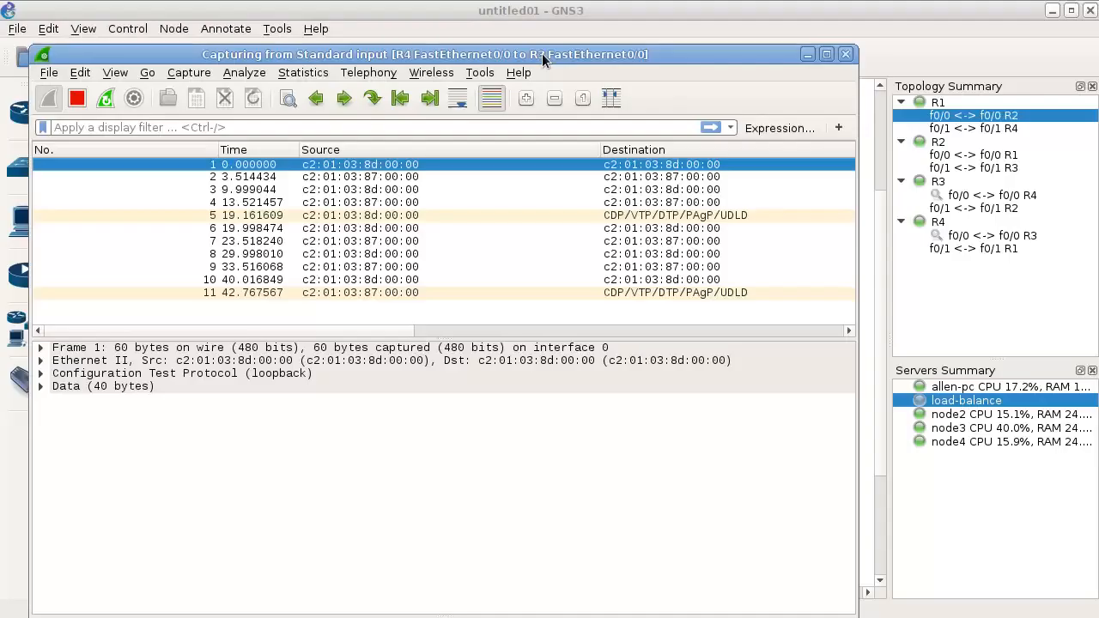
- Shrink the Wireshark window and place it over the upper part of the router consoles, leaving the R4 prompt accessible
{"action": "left_click_drag", "start_coordinate": [546, 58], "coordinate": [800, 58]}
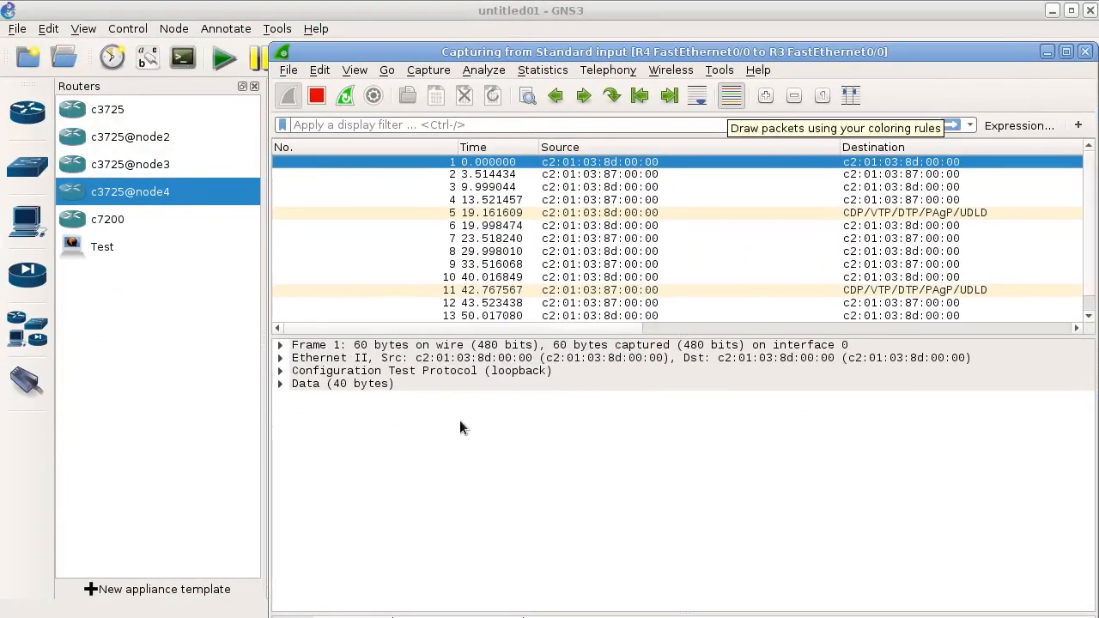
{"action": "left_click_drag", "start_coordinate": [498, 53], "coordinate": [362, 48]}
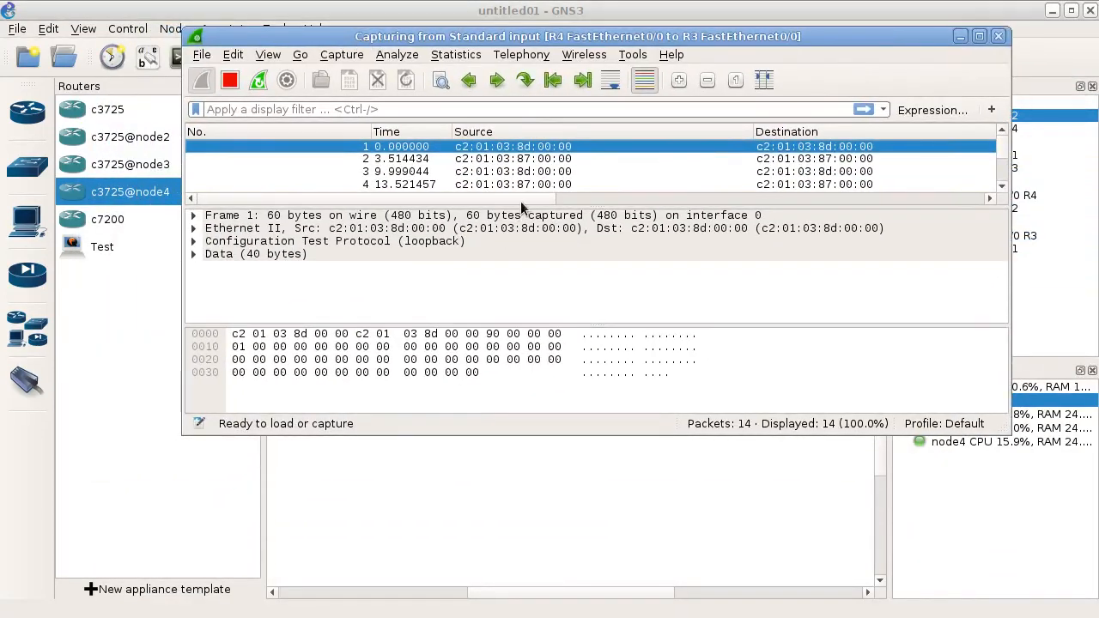
{"action": "left_click", "coordinate": [472, 12]}
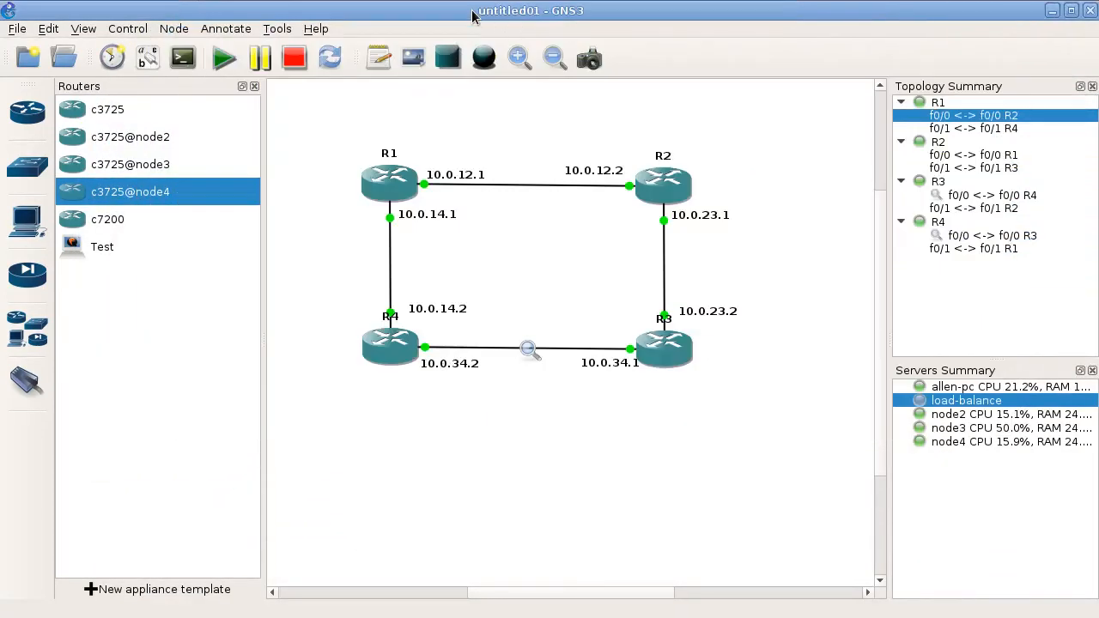
{"action": "scroll", "coordinate": [472, 12], "scroll_direction": "up", "scroll_amount": 1}
{"action": "left_click_drag", "start_coordinate": [471, 33], "coordinate": [483, 31]}
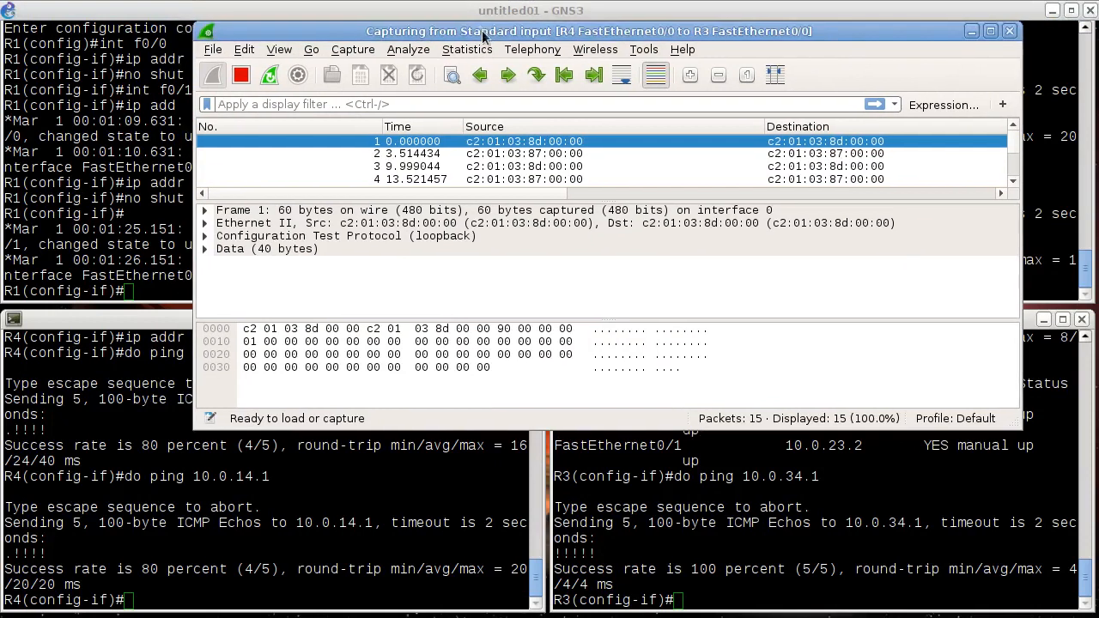
- Ping 10.0.34.1 from the R4 console with do ping to generate traffic on the captured link
{"action": "left_click", "coordinate": [381, 539]}
{"action": "key", "text": "Up"}
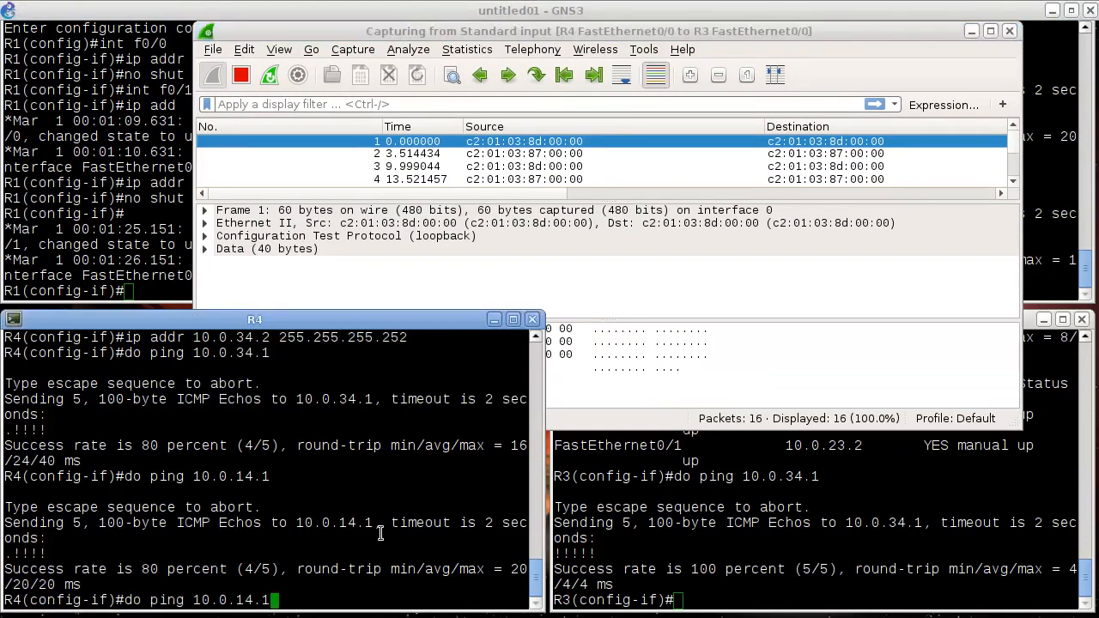
{"action": "key", "text": "Up"}
{"action": "key", "text": "Return"}
- Examine the captured packets exchanged between 10.0.34.2 and 10.0.34.1, and the other traffic around them, in Wireshark
{"action": "left_click", "coordinate": [614, 157]}
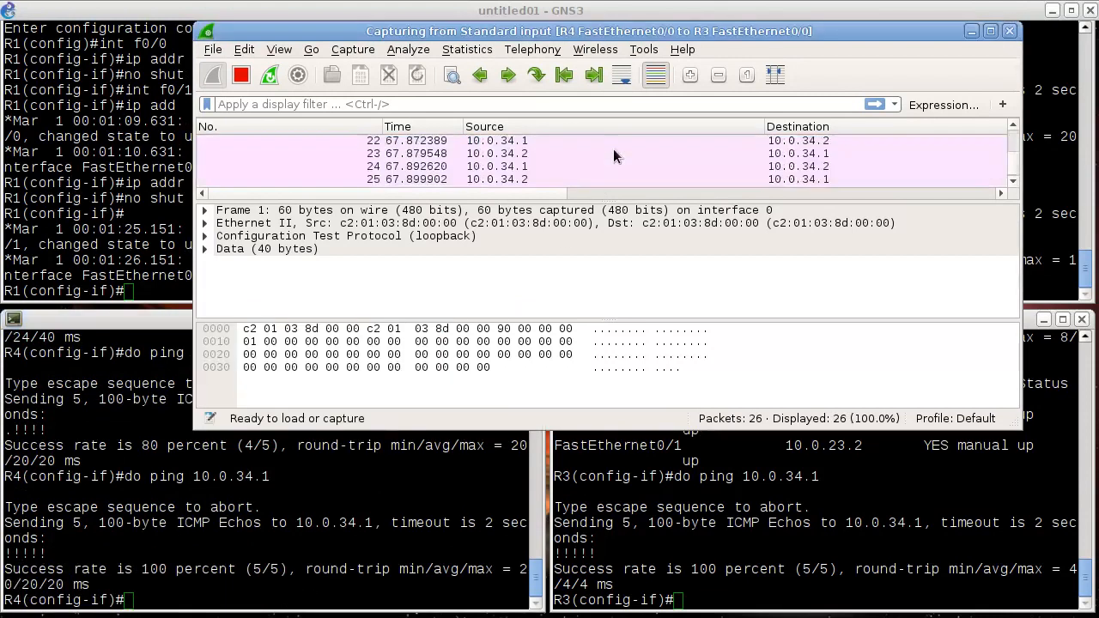
{"action": "left_click", "coordinate": [614, 155]}
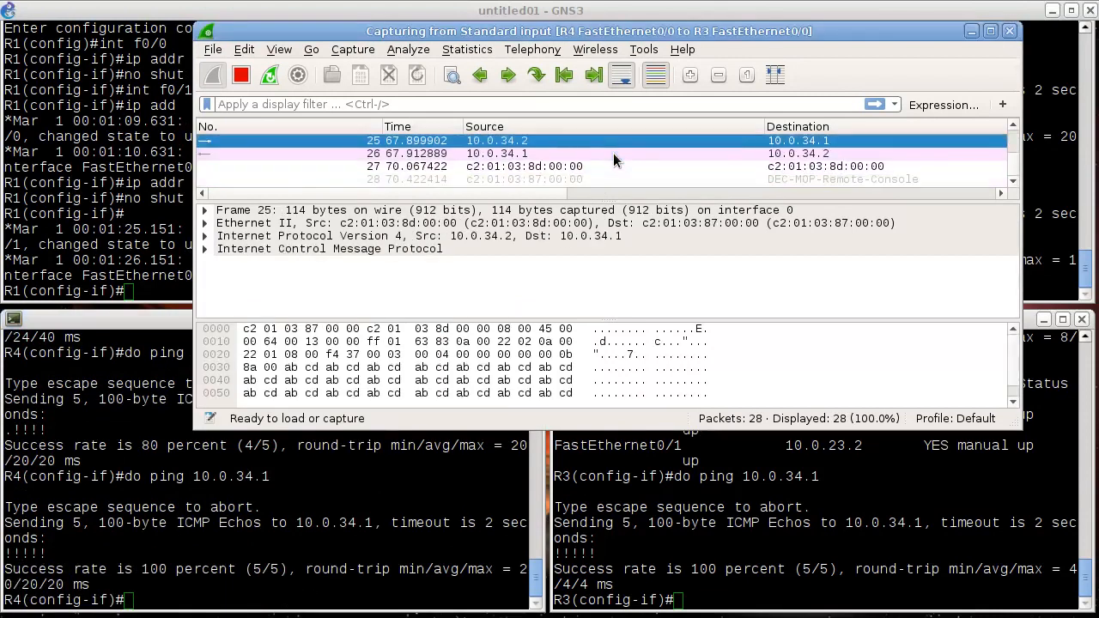
{"action": "scroll", "coordinate": [613, 153], "scroll_direction": "up", "scroll_amount": 2}
{"action": "left_click", "coordinate": [613, 153]}
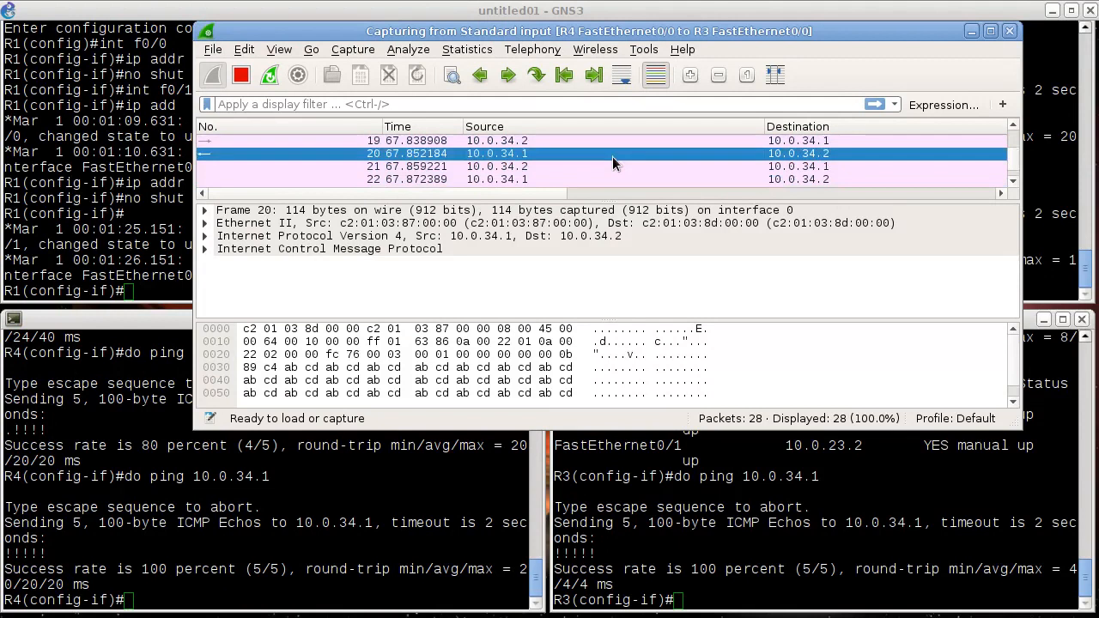
{"action": "scroll", "coordinate": [614, 158], "scroll_direction": "up", "scroll_amount": 1}
{"action": "left_click", "coordinate": [613, 155]}
{"action": "left_click", "coordinate": [609, 169]}
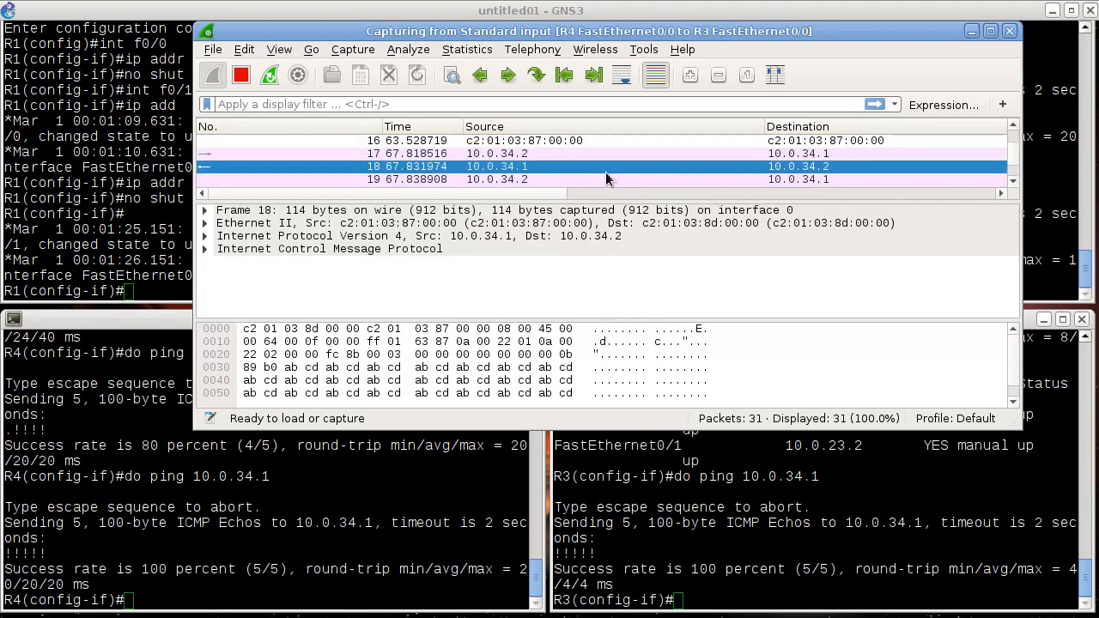
{"action": "left_click", "coordinate": [609, 178]}
{"action": "scroll", "coordinate": [610, 180], "scroll_direction": "down", "scroll_amount": 1}
{"action": "left_click", "coordinate": [610, 178]}
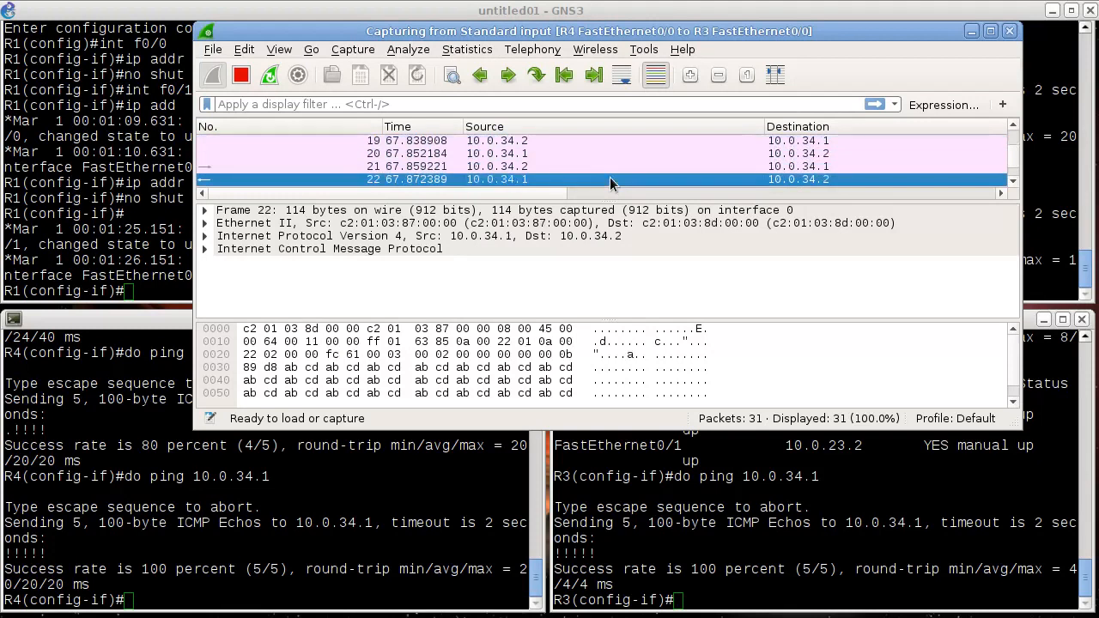
{"action": "scroll", "coordinate": [610, 177], "scroll_direction": "down", "scroll_amount": 1}
{"action": "left_click", "coordinate": [605, 167]}
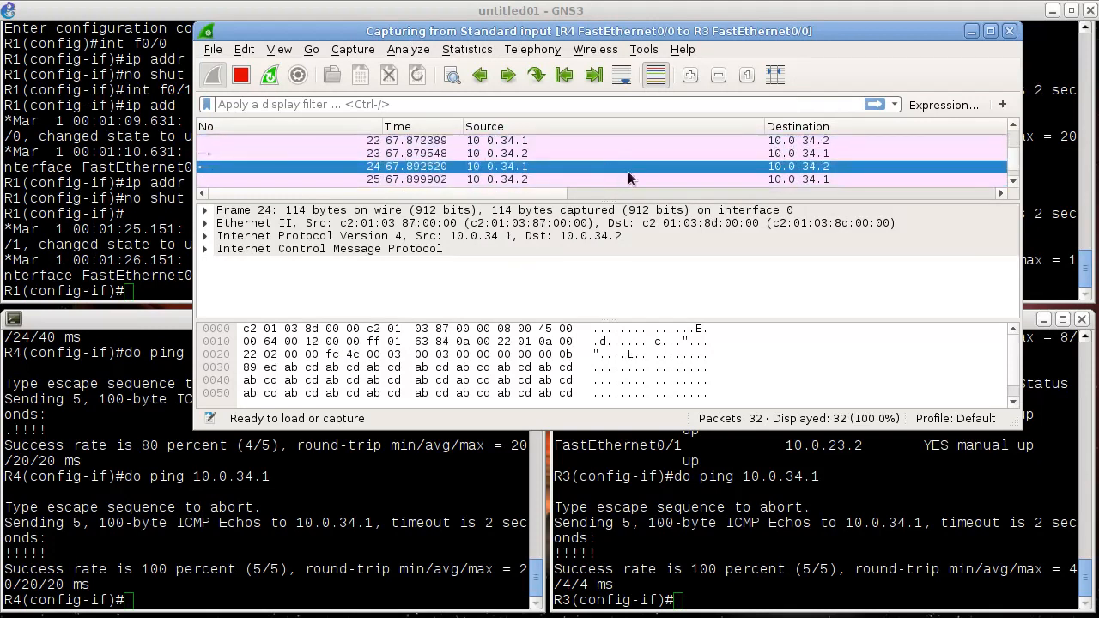
{"action": "left_click", "coordinate": [626, 179]}
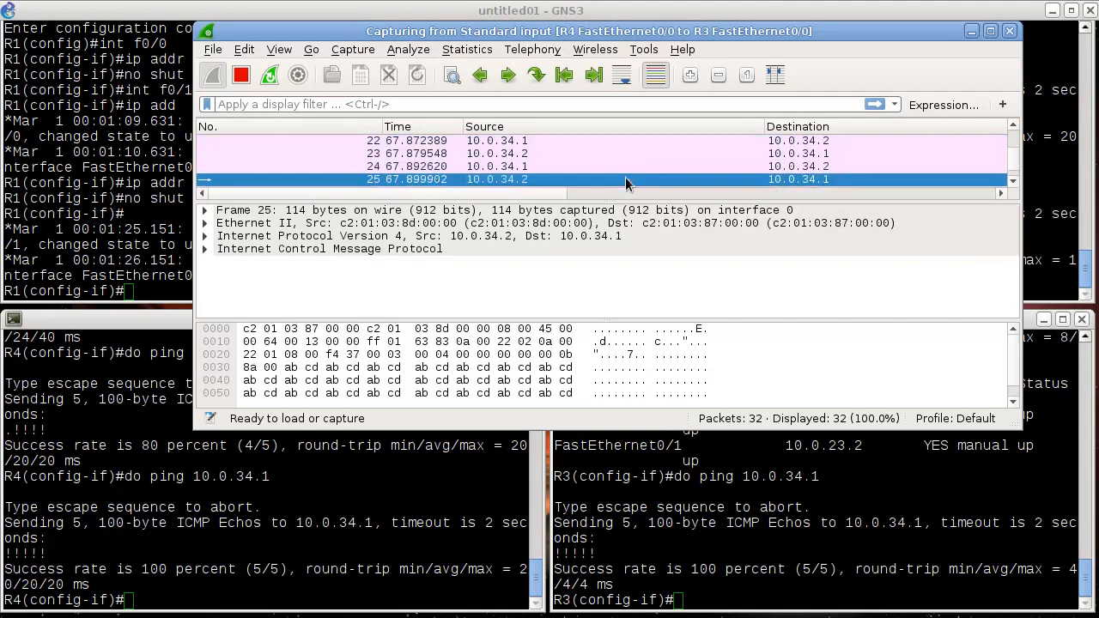
{"action": "scroll", "coordinate": [626, 176], "scroll_direction": "down", "scroll_amount": 3}
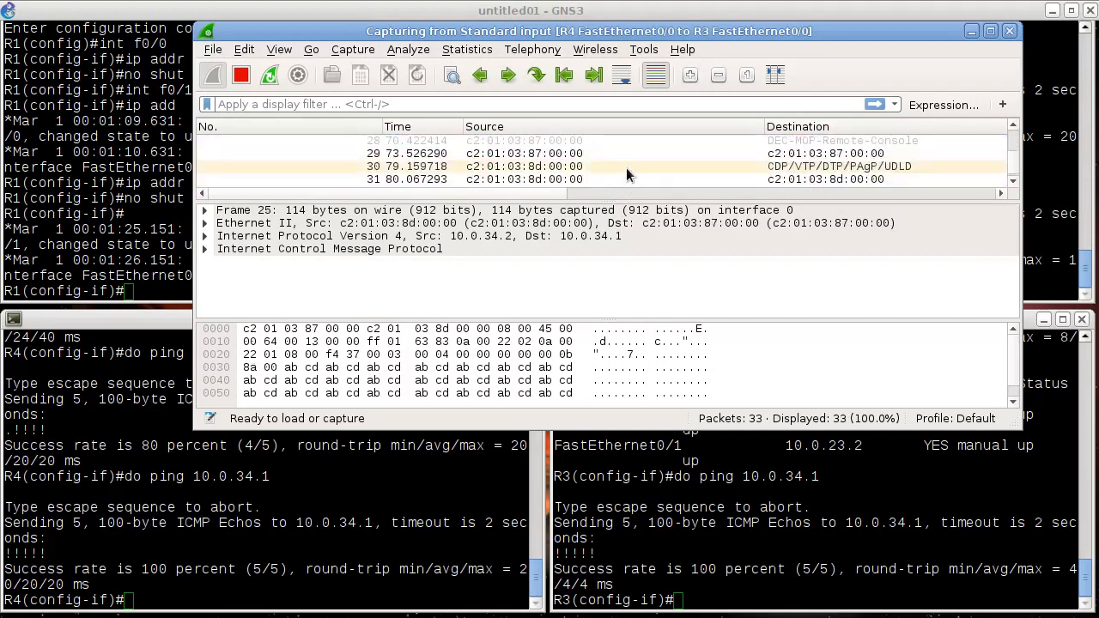
{"action": "scroll", "coordinate": [626, 175], "scroll_direction": "up", "scroll_amount": 10}
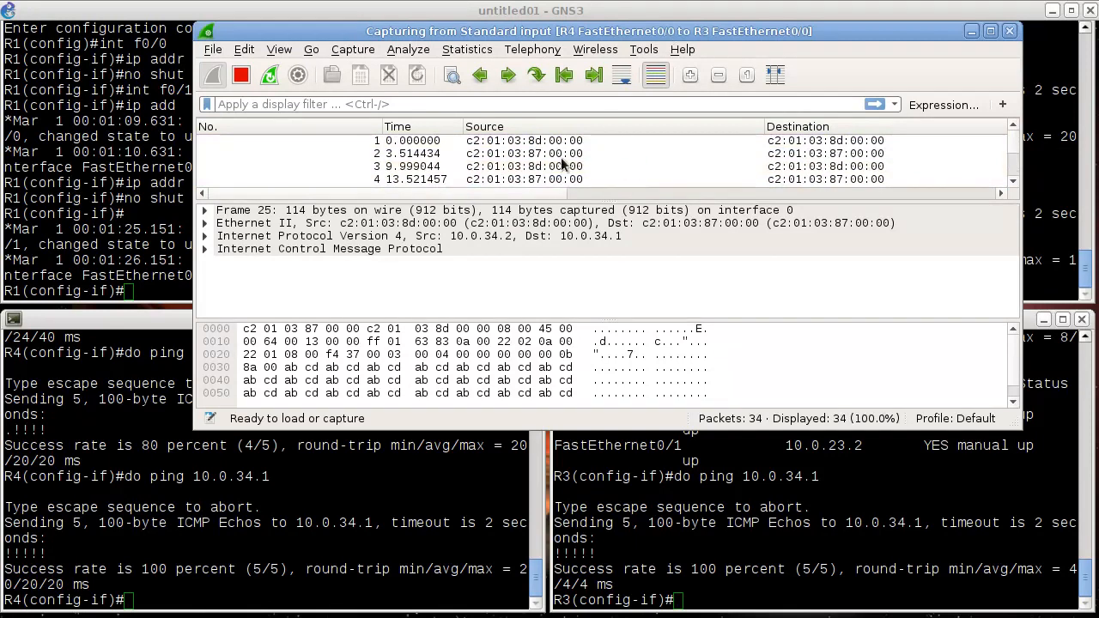
- Close Wireshark, stopping the capture and quitting without saving the captured packets
{"action": "left_click", "coordinate": [288, 537]}
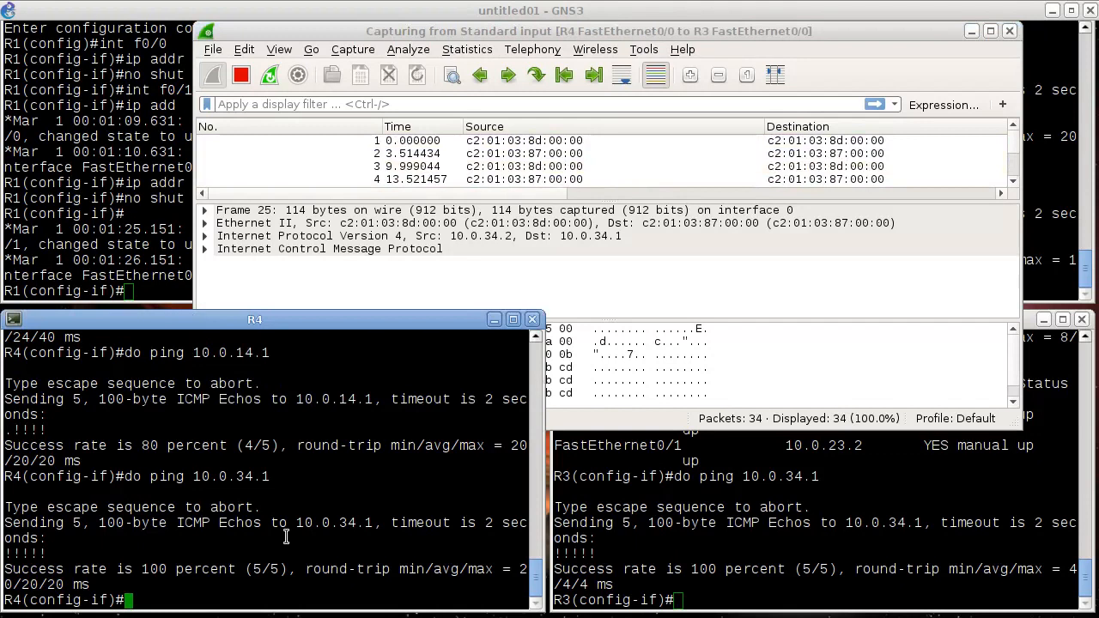
{"action": "left_click", "coordinate": [1009, 32]}
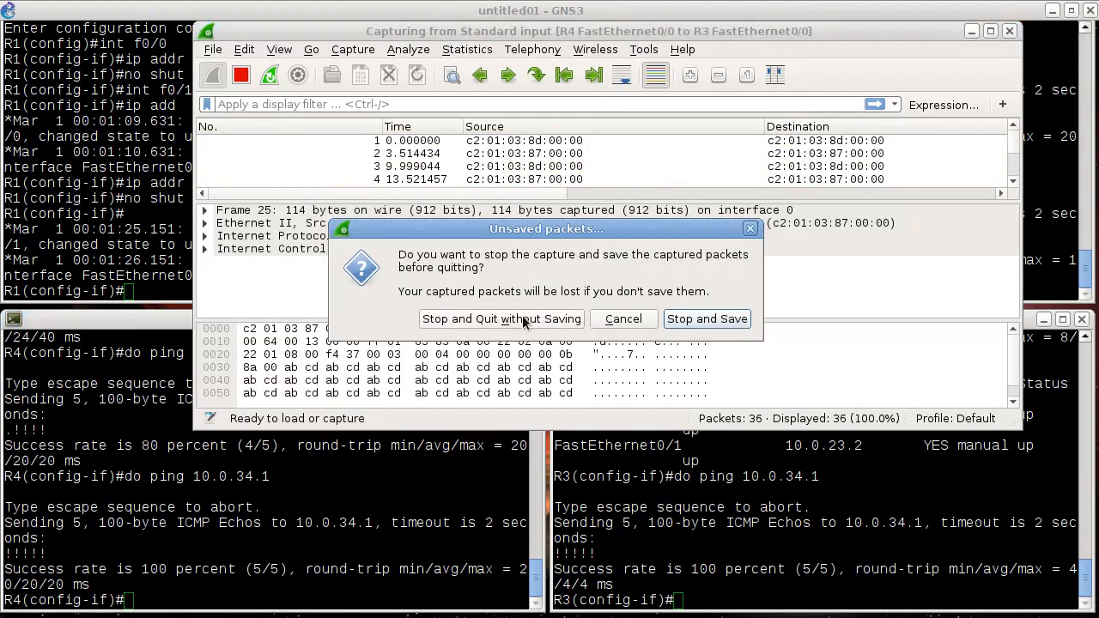
{"action": "left_click", "coordinate": [590, 391]}
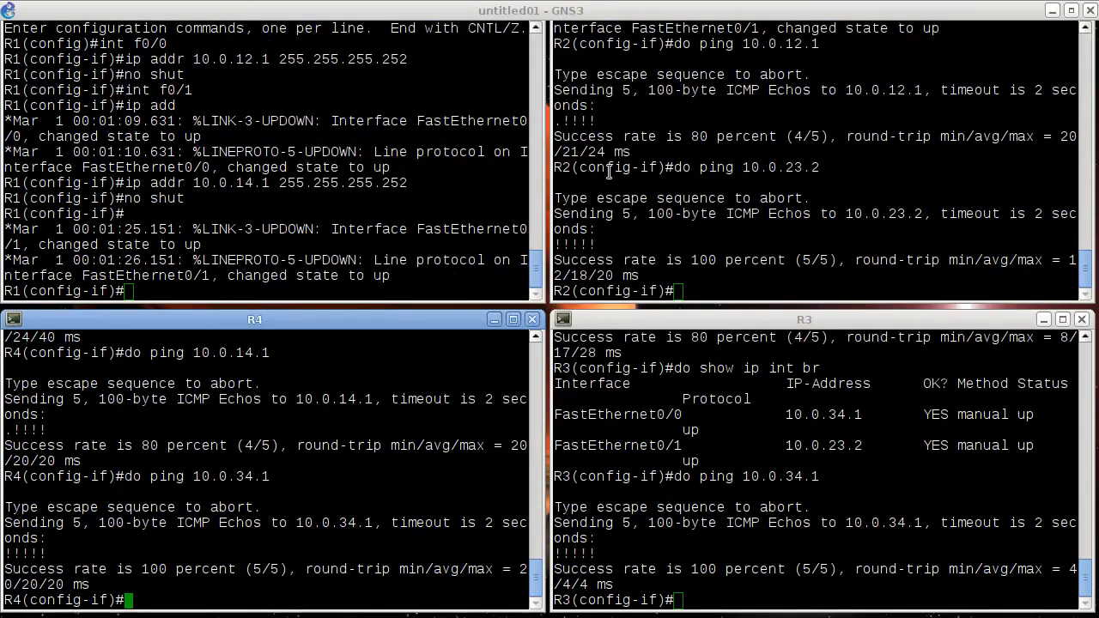
- Switch back to GNS3 and delete the link between R4 and R3 that has the capture on it
{"action": "left_click", "coordinate": [563, 10]}
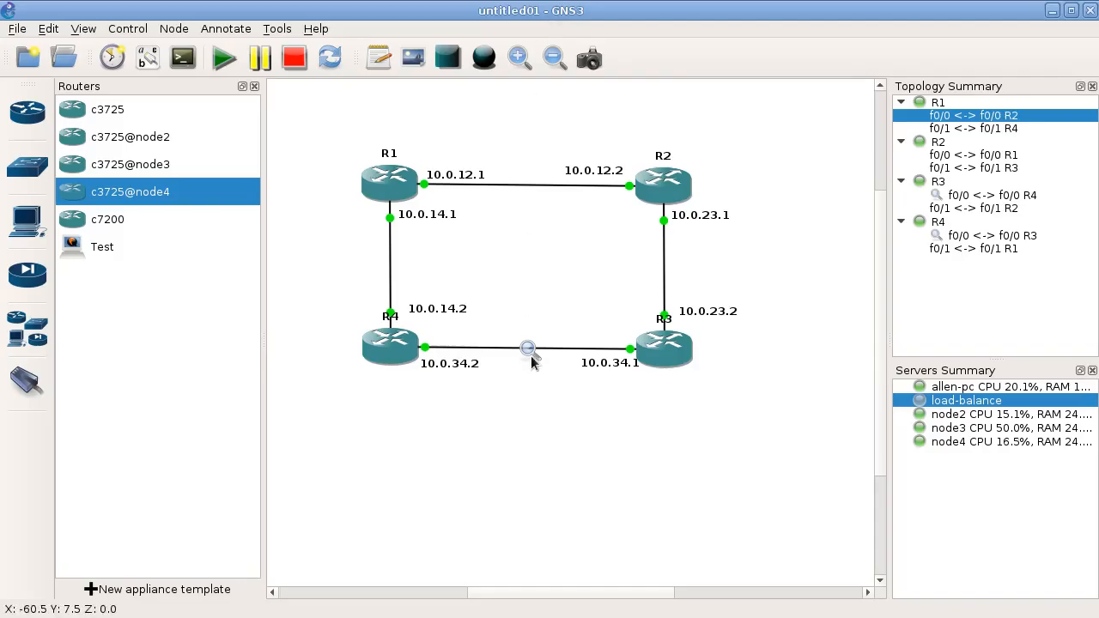
{"action": "right_click", "coordinate": [531, 352]}
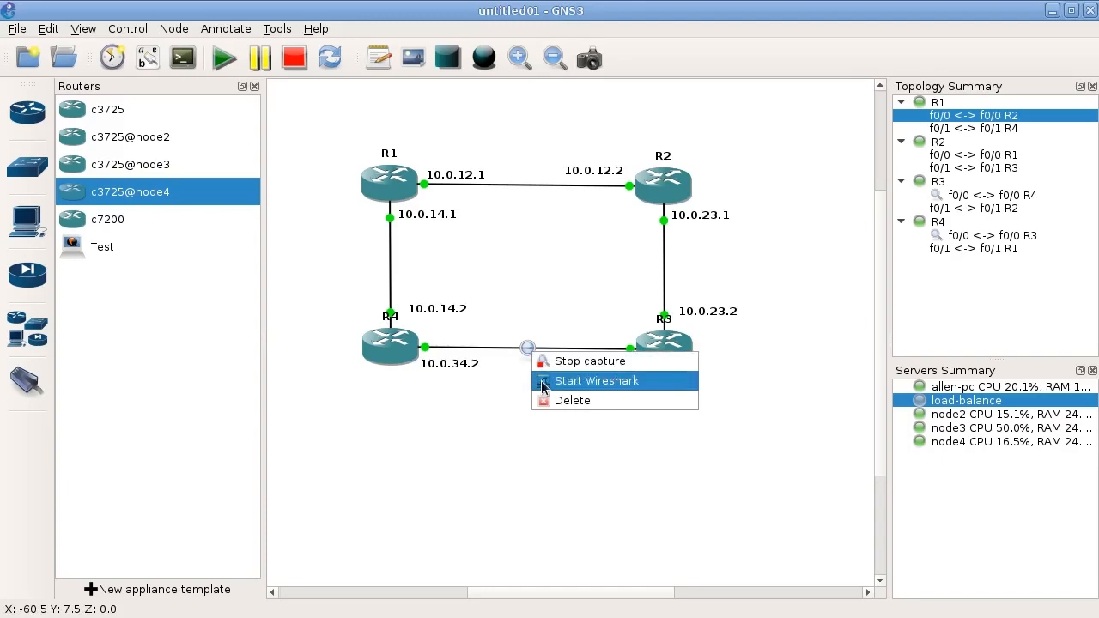
{"action": "left_click", "coordinate": [542, 400]}
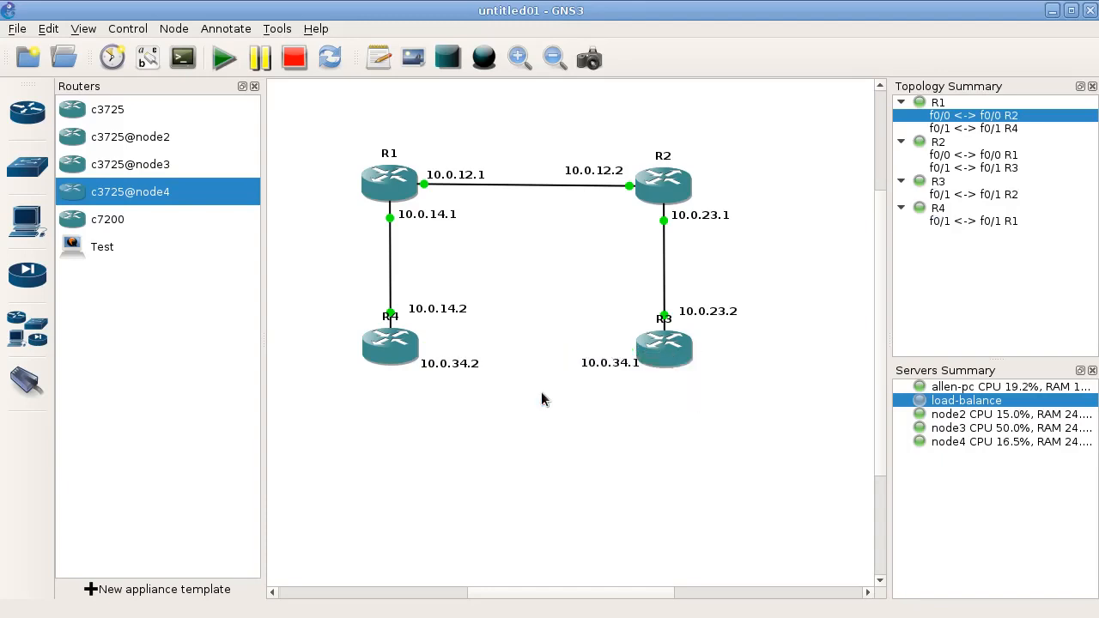
- Add a link from R4 FastEthernet0/0 to R3 FastEthernet0/0, then leave link mode
{"action": "left_click", "coordinate": [46, 31]}
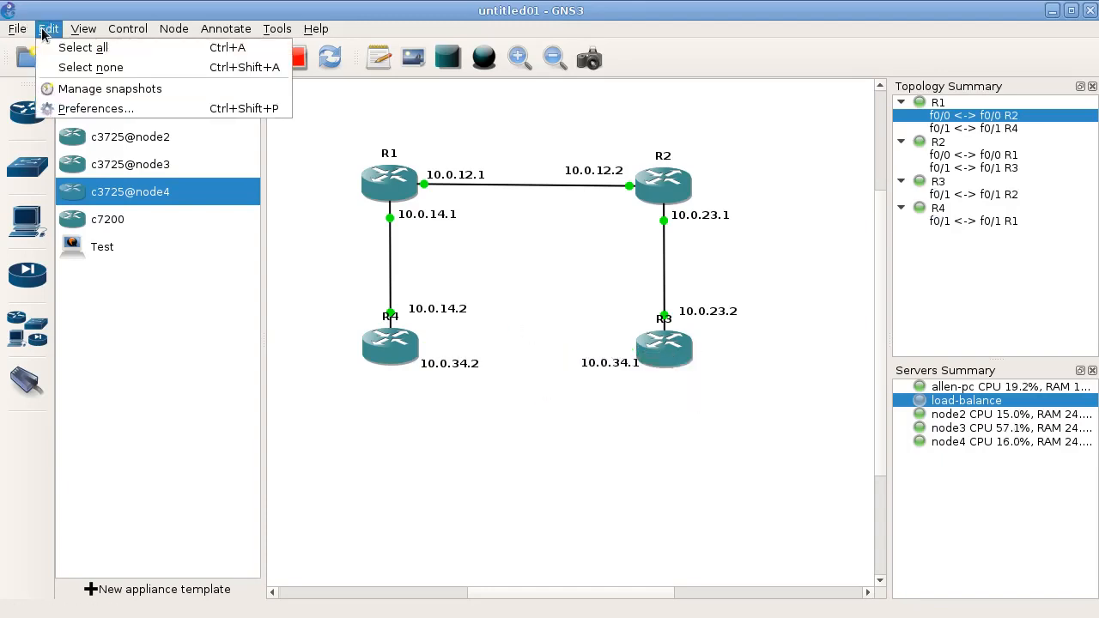
{"action": "left_click", "coordinate": [466, 429]}
{"action": "left_click", "coordinate": [26, 382]}
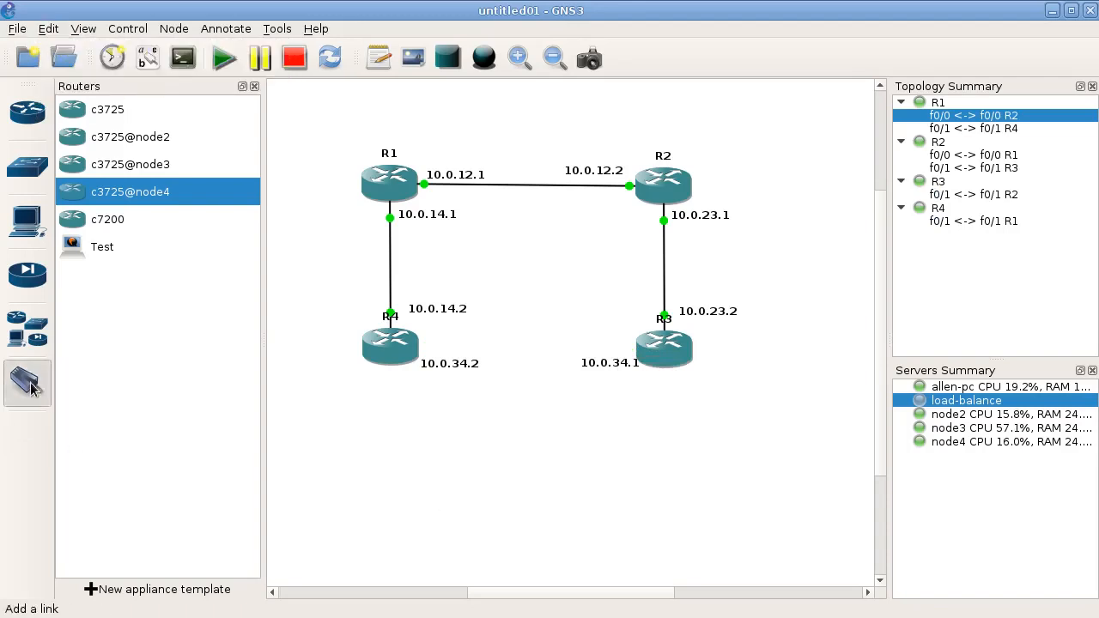
{"action": "left_click", "coordinate": [419, 346]}
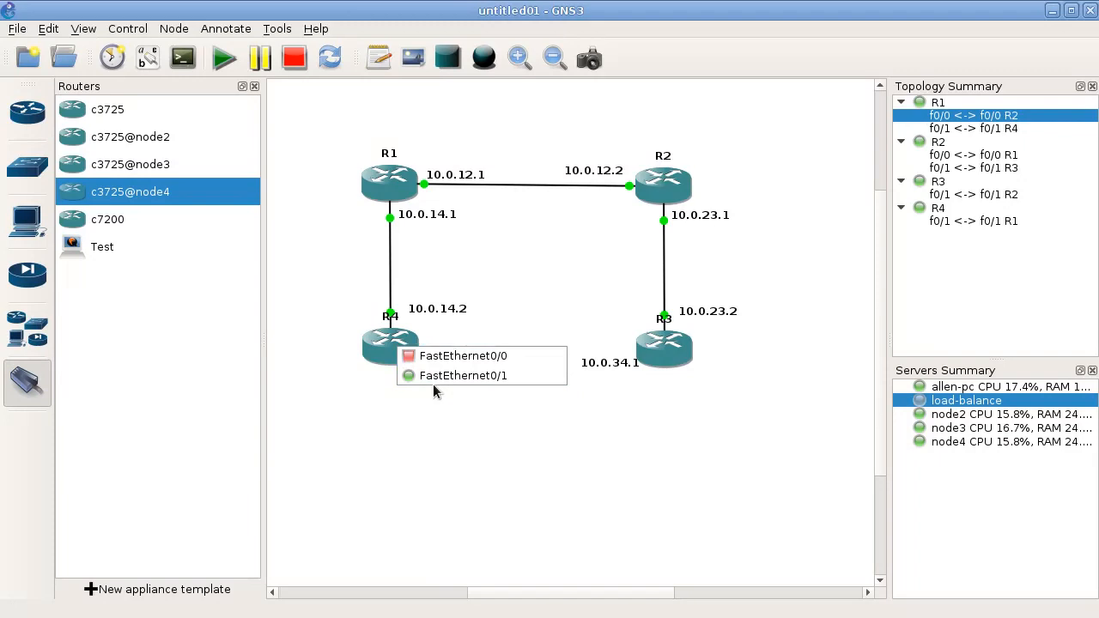
{"action": "left_click", "coordinate": [464, 375]}
{"action": "left_click", "coordinate": [680, 350]}
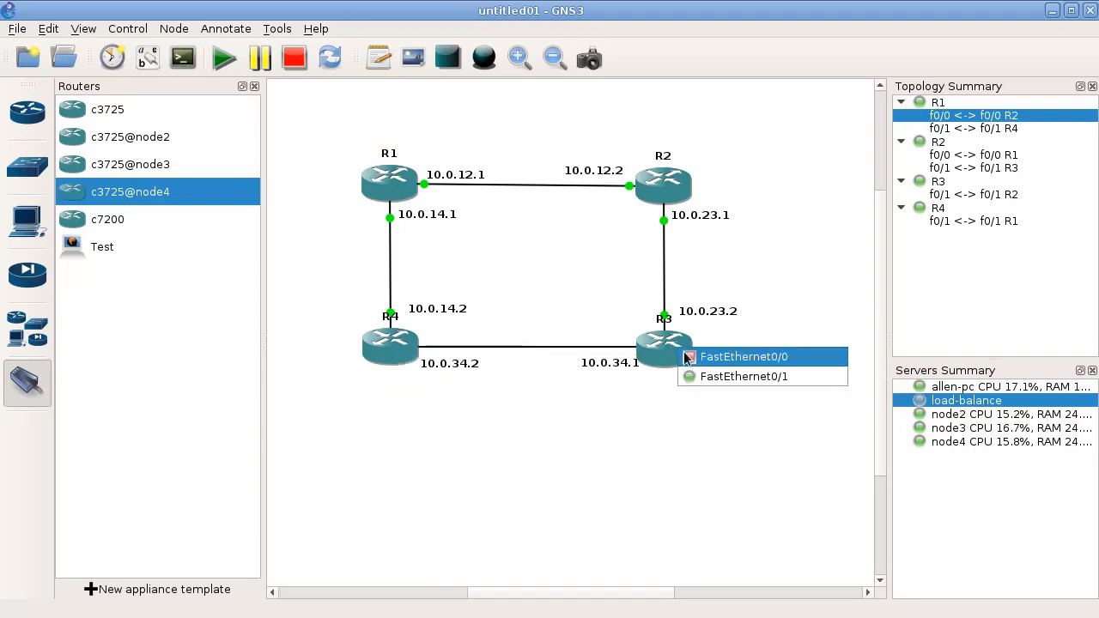
{"action": "left_click", "coordinate": [744, 357]}
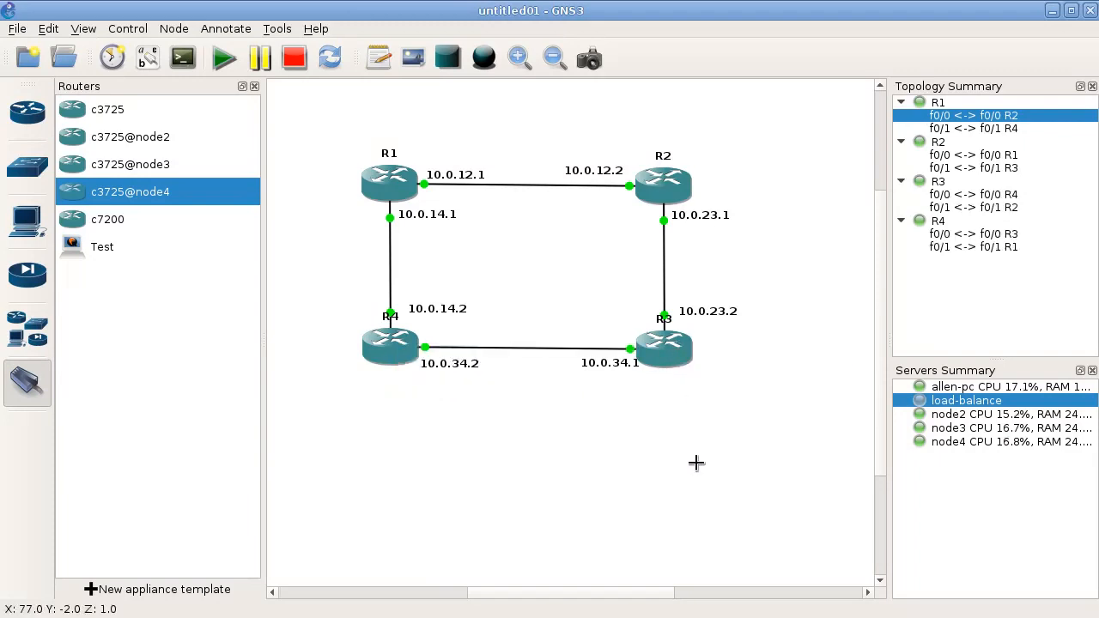
{"action": "key", "text": "Escape"}
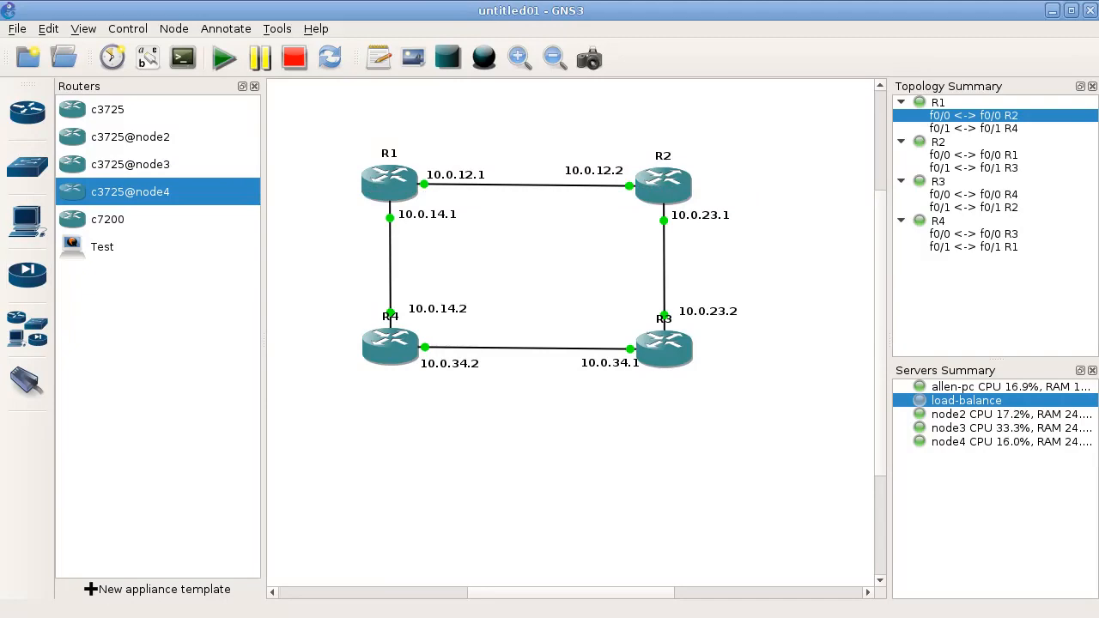
- Switch to the node terminals and start CPU load and temperature monitoring on node2 with armbianmonitor -m
{"action": "key", "text": "alt+Tab"}
{"action": "left_click", "coordinate": [256, 111]}
{"action": "type", "text": "armbianmonitor -"}
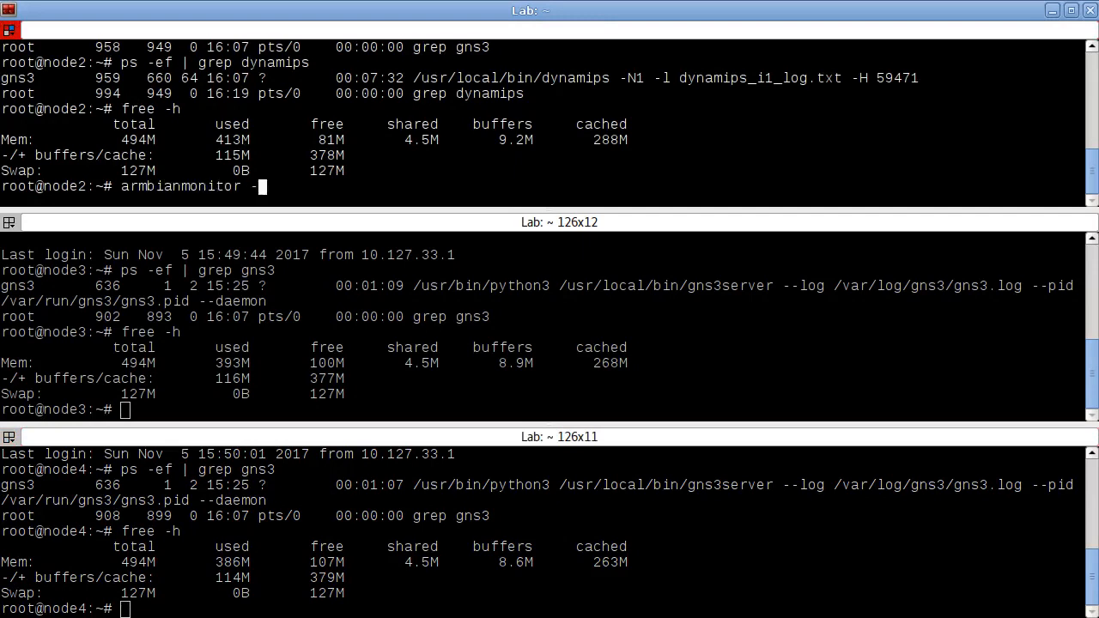
{"action": "type", "text": "m"}
{"action": "key", "text": "Return"}
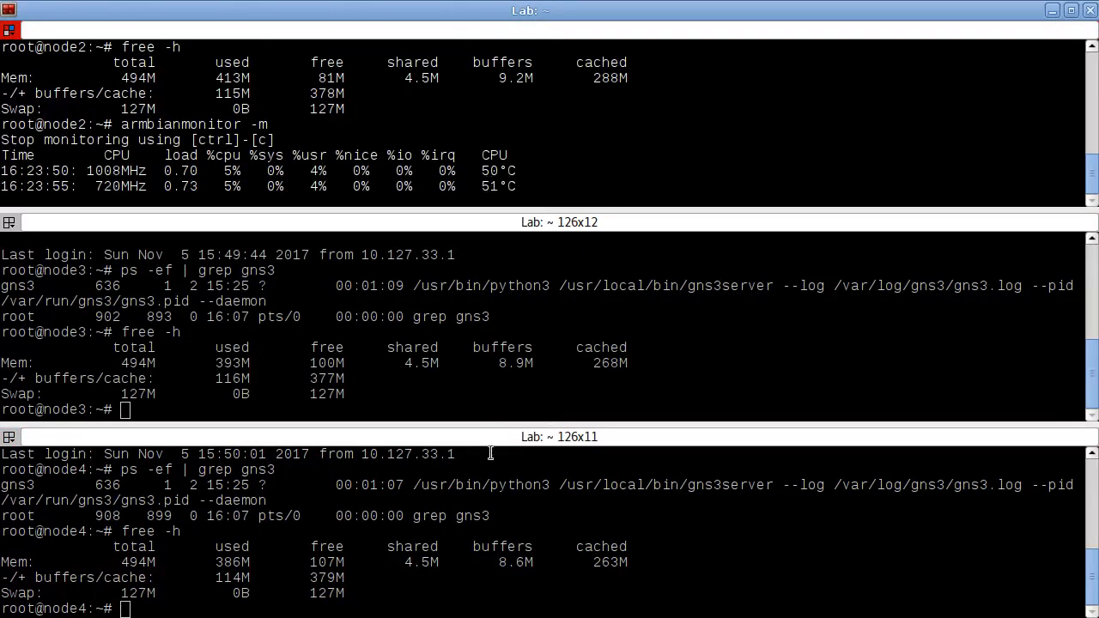
- Start CPU load and temperature monitoring on node3 with armbianmonitor -m
{"action": "left_click", "coordinate": [392, 340]}
{"action": "type", "text": "arm"}
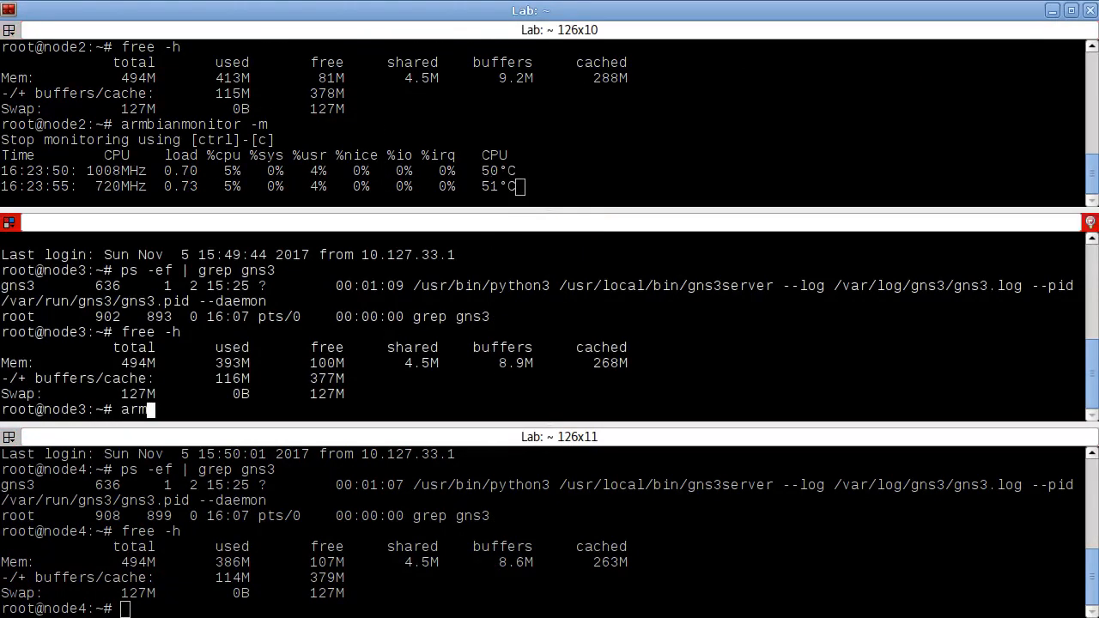
{"action": "key", "text": "Tab"}
{"action": "type", "text": "-m"}
{"action": "key", "text": "Return"}
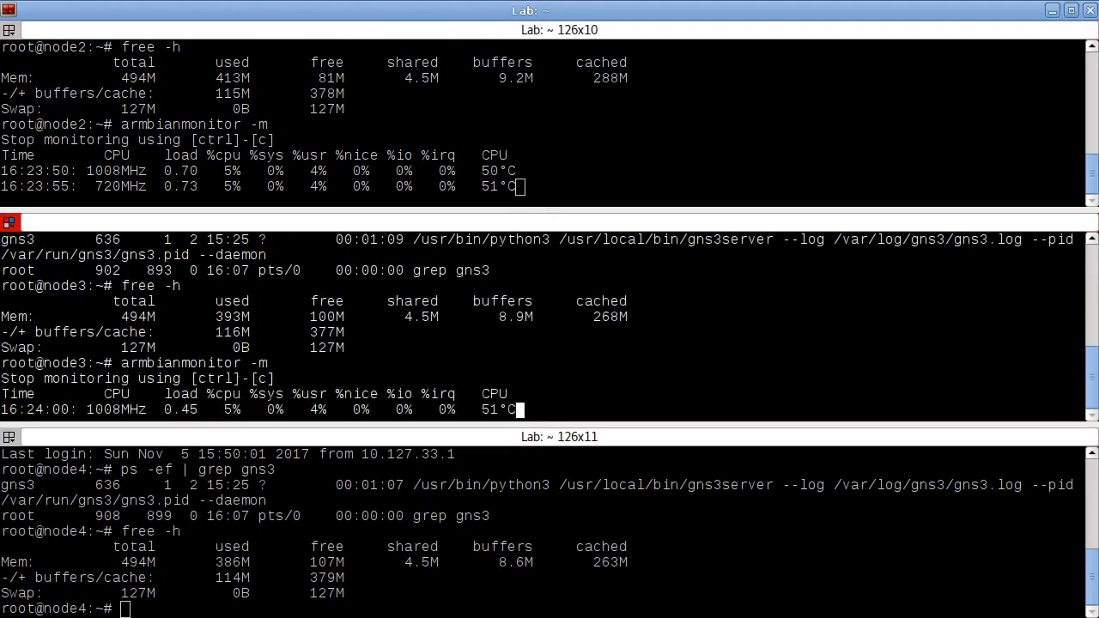
- Start the same armbianmonitor -m monitoring of CPU load and temperature on node4
{"action": "left_click", "coordinate": [421, 518]}
{"action": "type", "text": "armbia"}
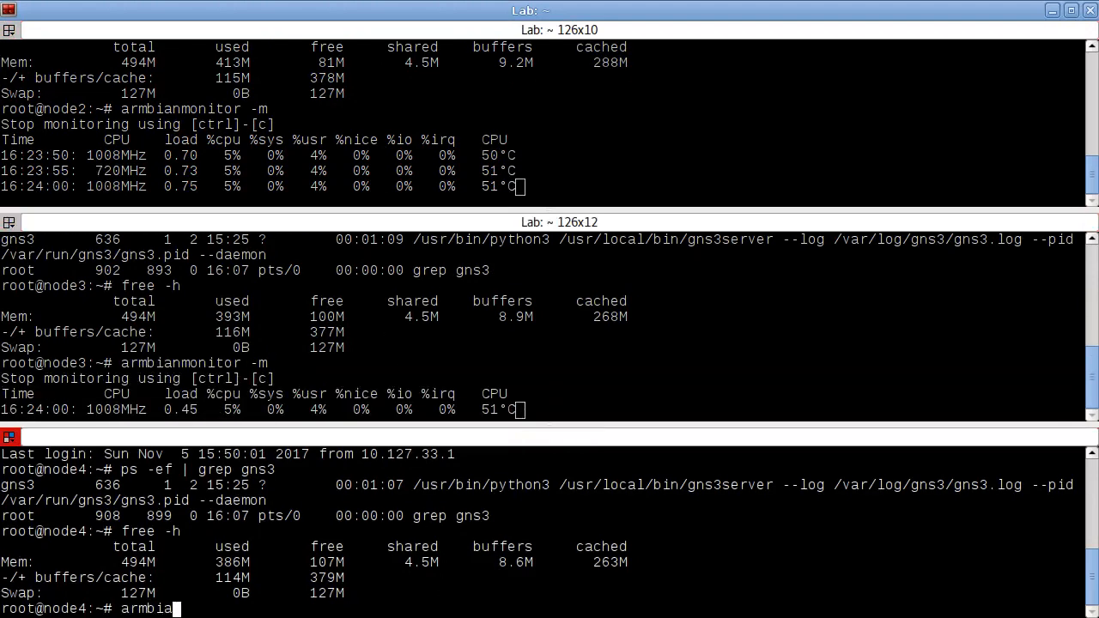
{"action": "key", "text": "Tab"}
{"action": "type", "text": "-m"}
{"action": "key", "text": "Return"}
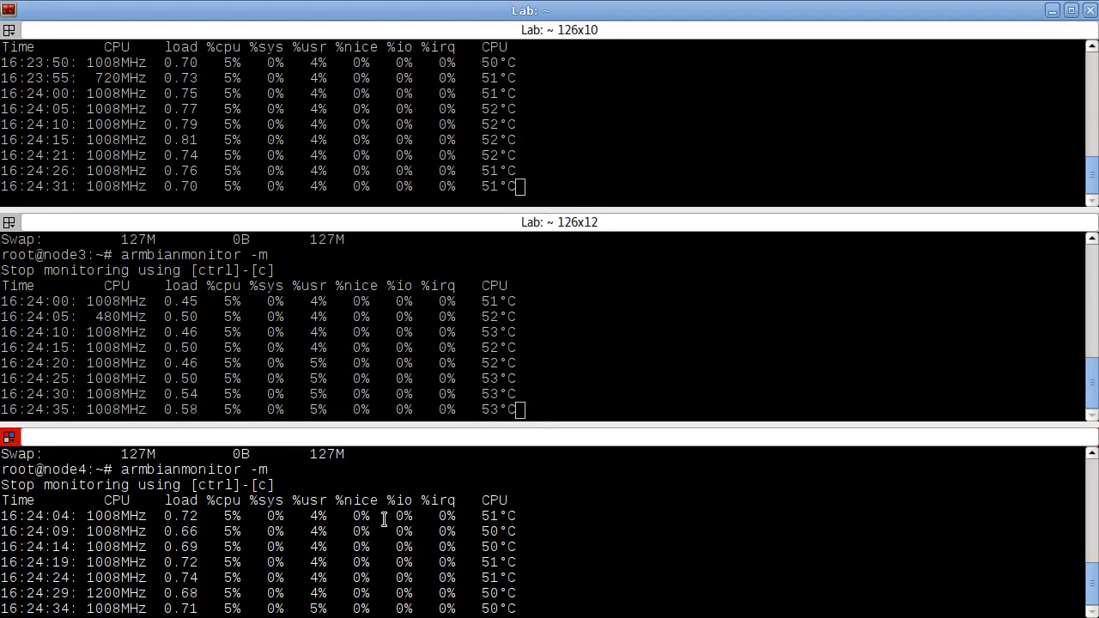
- Stop the running armbianmonitor sessions on node2, node3 and node4
{"action": "left_click", "coordinate": [437, 182]}
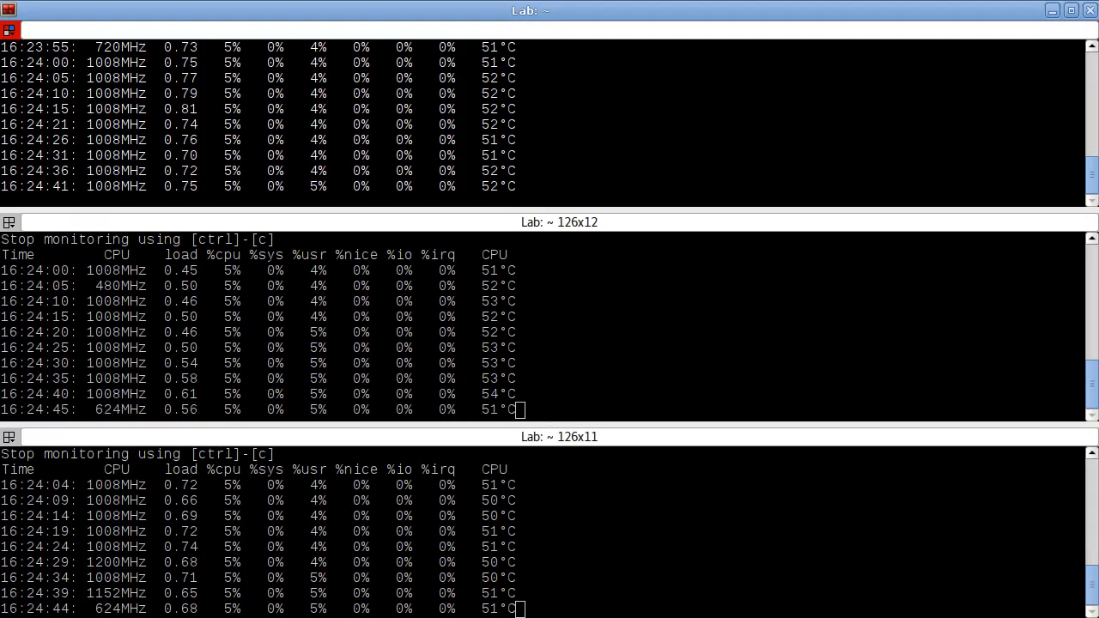
{"action": "key", "text": "ctrl+c"}
{"action": "left_click", "coordinate": [415, 342]}
{"action": "key", "text": "ctrl+c"}
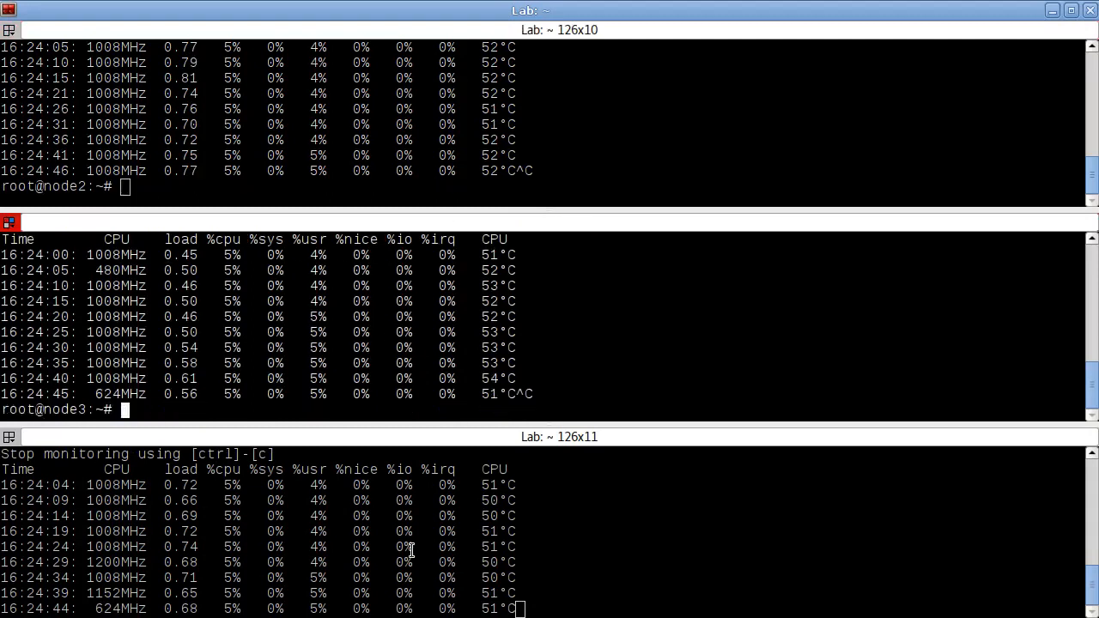
{"action": "left_click", "coordinate": [412, 570]}
{"action": "key", "text": "ctrl+c"}
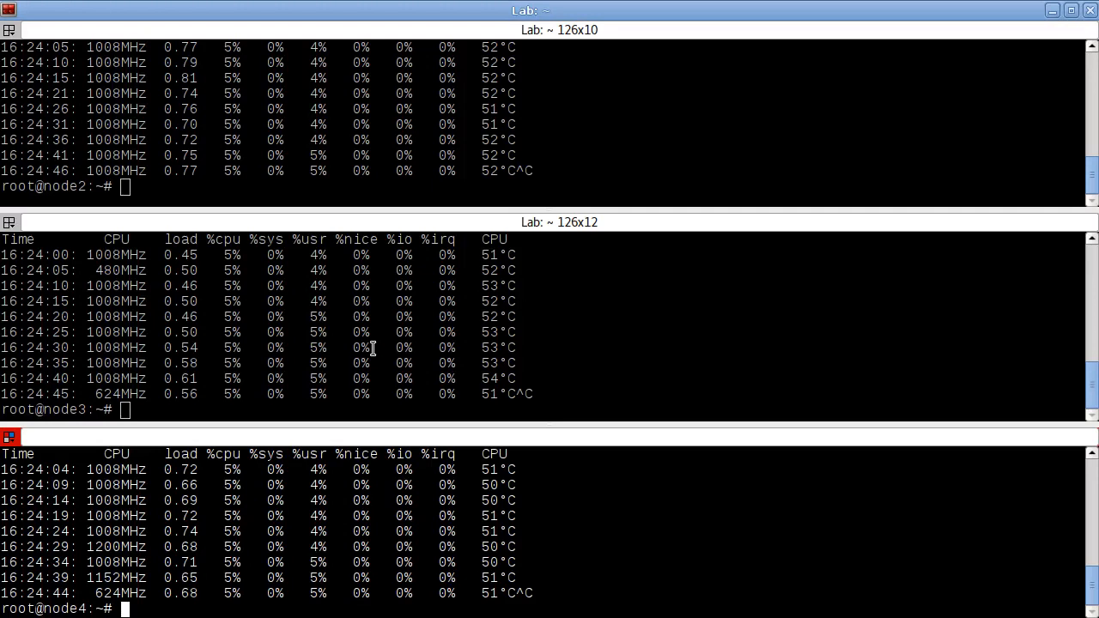
- Broadcast input to all terminals, shut down node2, node3 and node4 together with shutdown -h now, and leave the terminal window
{"action": "left_click", "coordinate": [10, 30]}
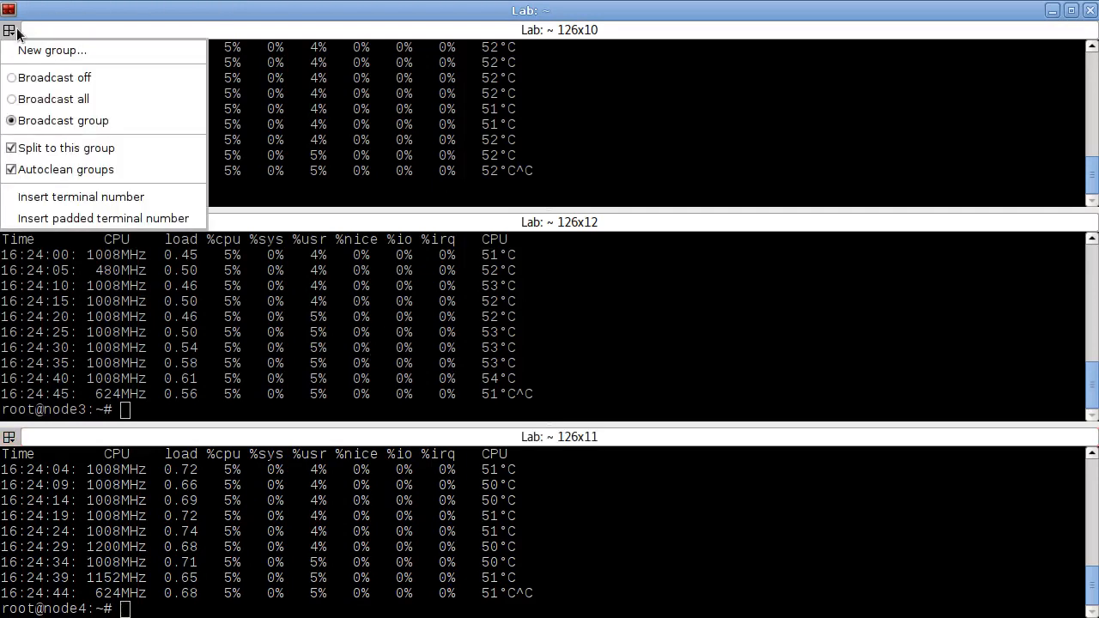
{"action": "left_click", "coordinate": [72, 101]}
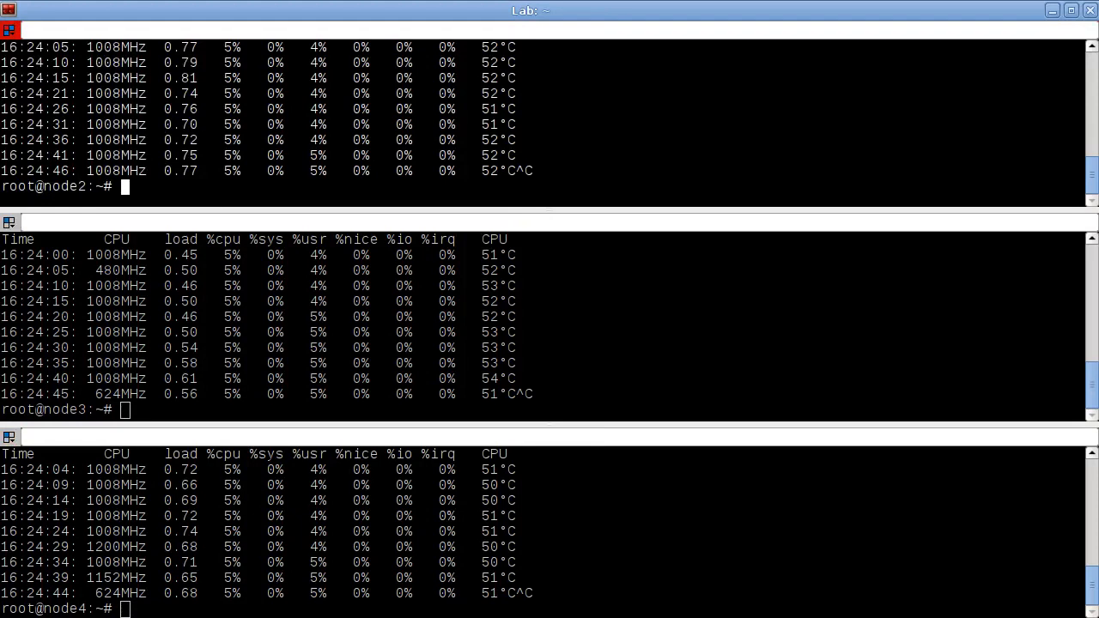
{"action": "type", "text": "sh"}
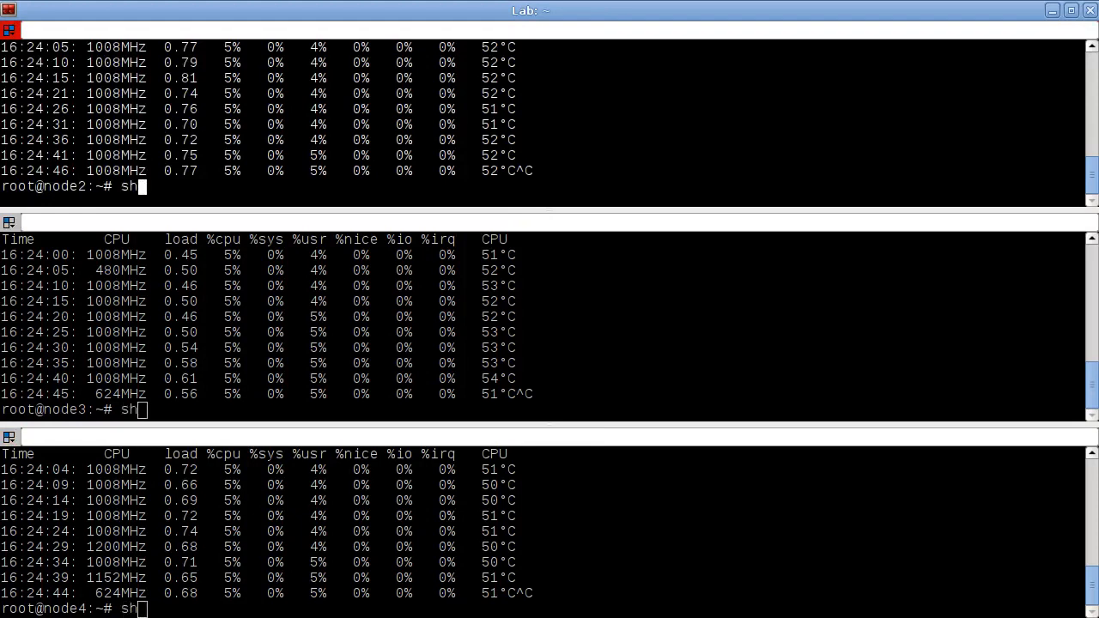
{"action": "type", "text": "utdown -h now"}
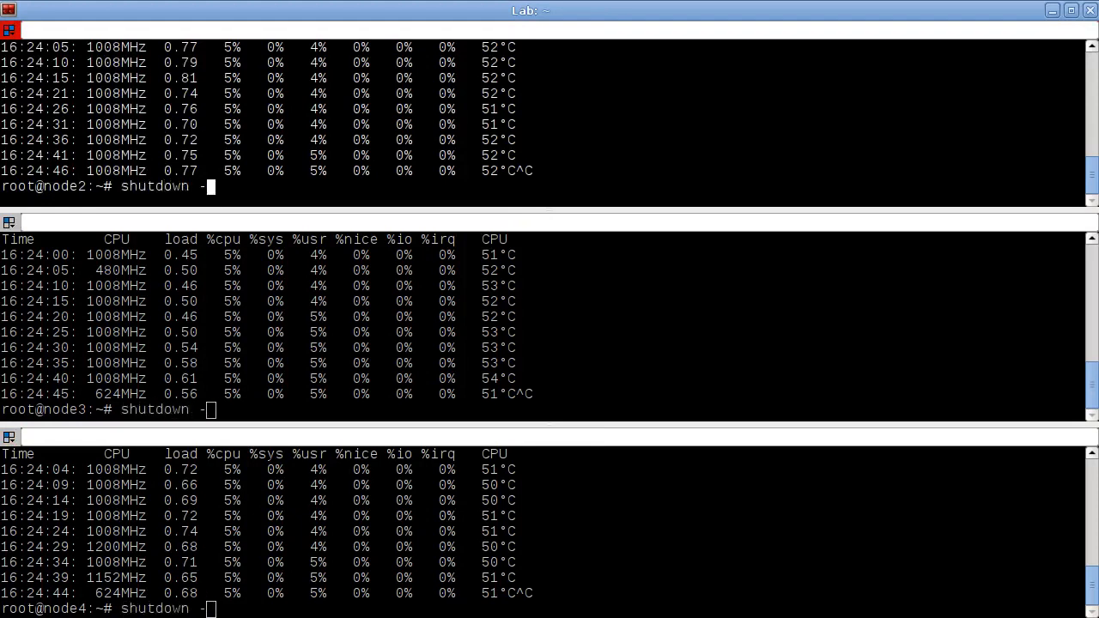
{"action": "key", "text": "Return"}
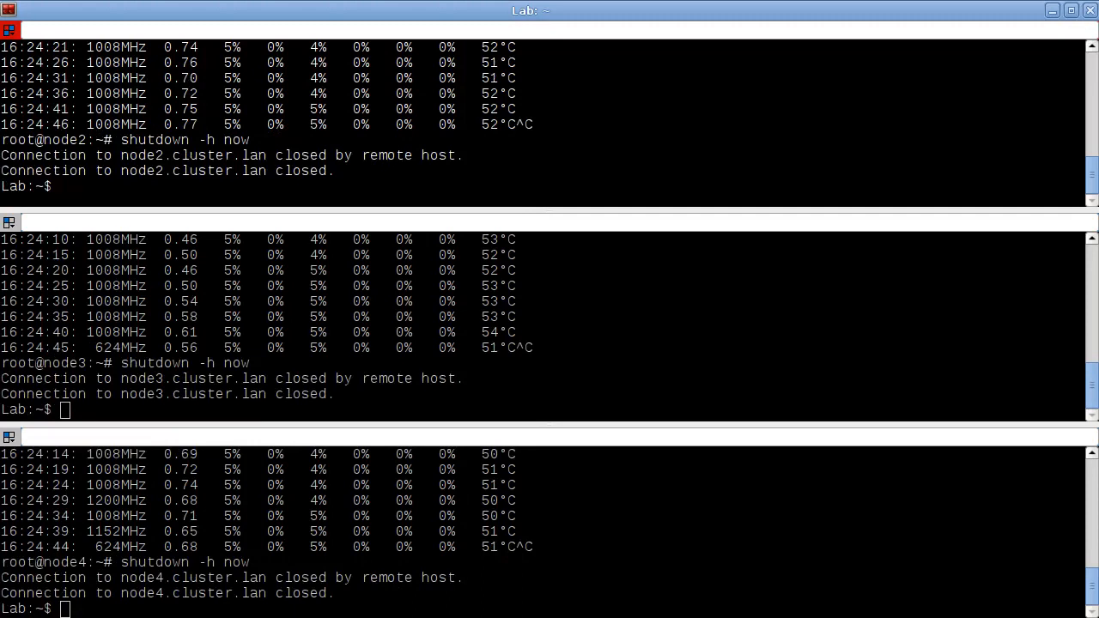
{"action": "key", "text": "alt+Tab"}
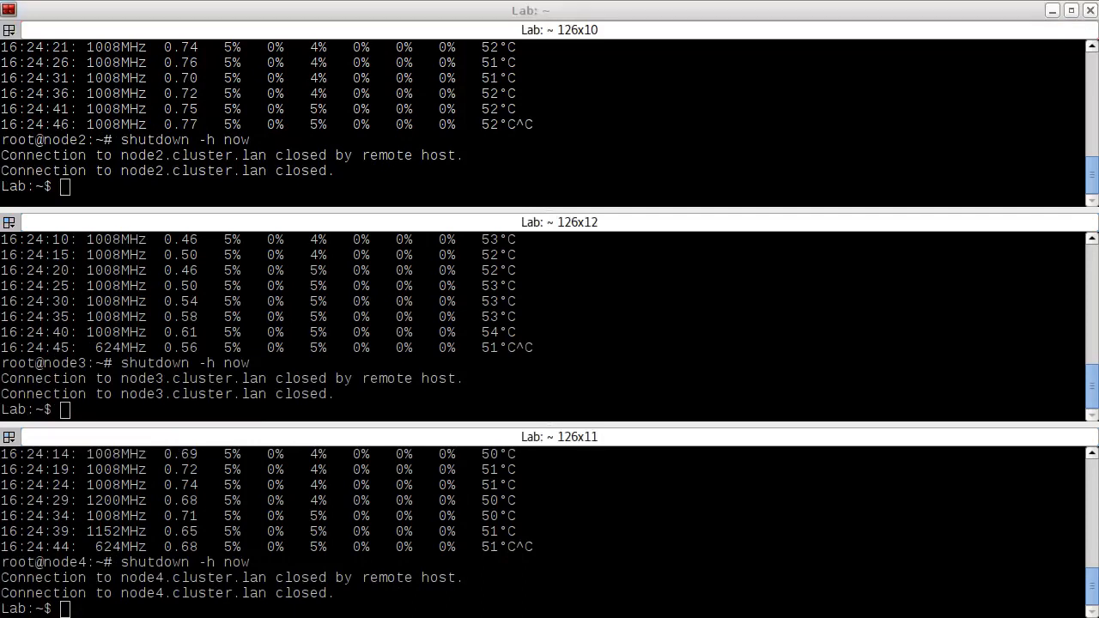